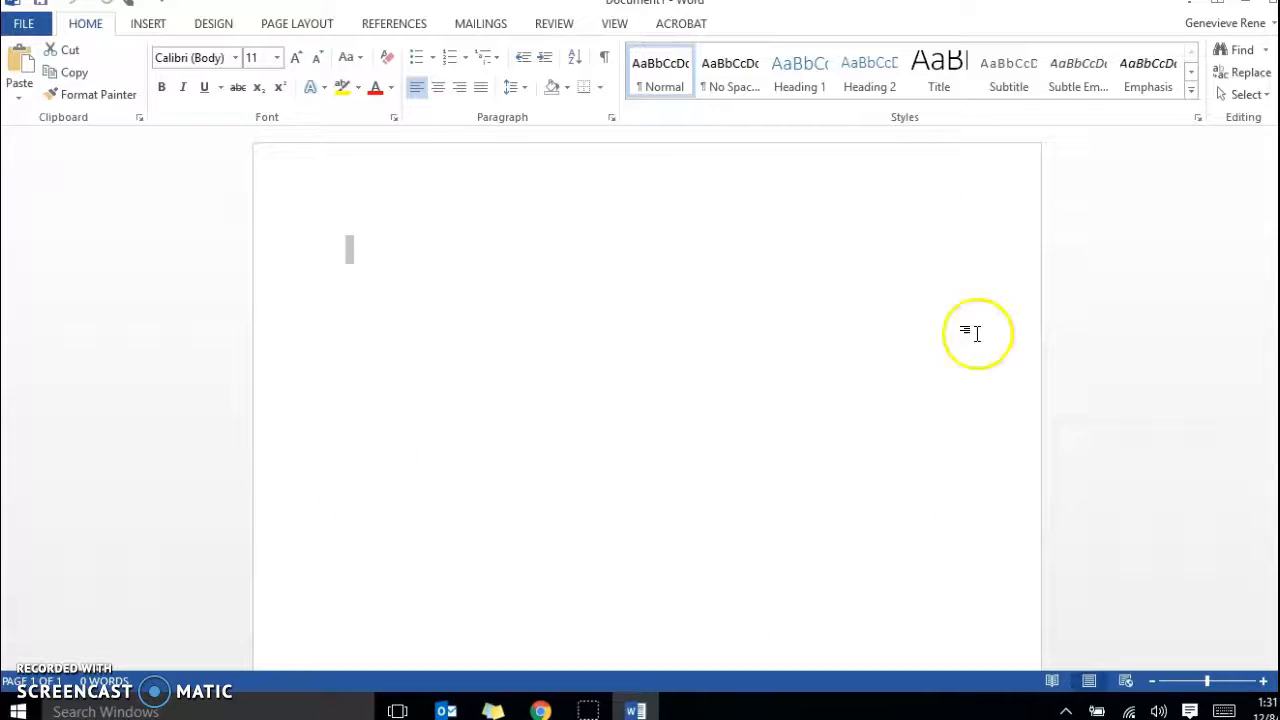
Add a centred title on the first line, made of the owner's first name in possessive form followed by "Lunch Menu".
{"action": "left_click", "coordinate": [362, 242]}
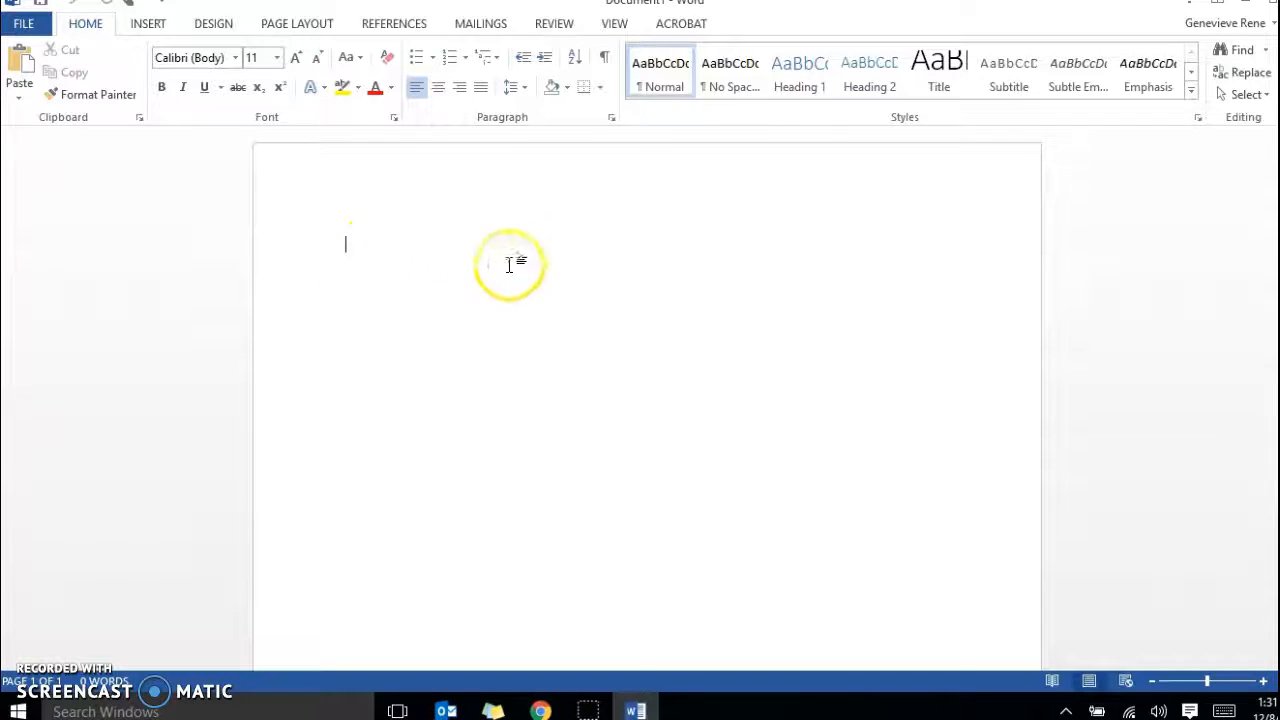
{"action": "left_click", "coordinate": [442, 89]}
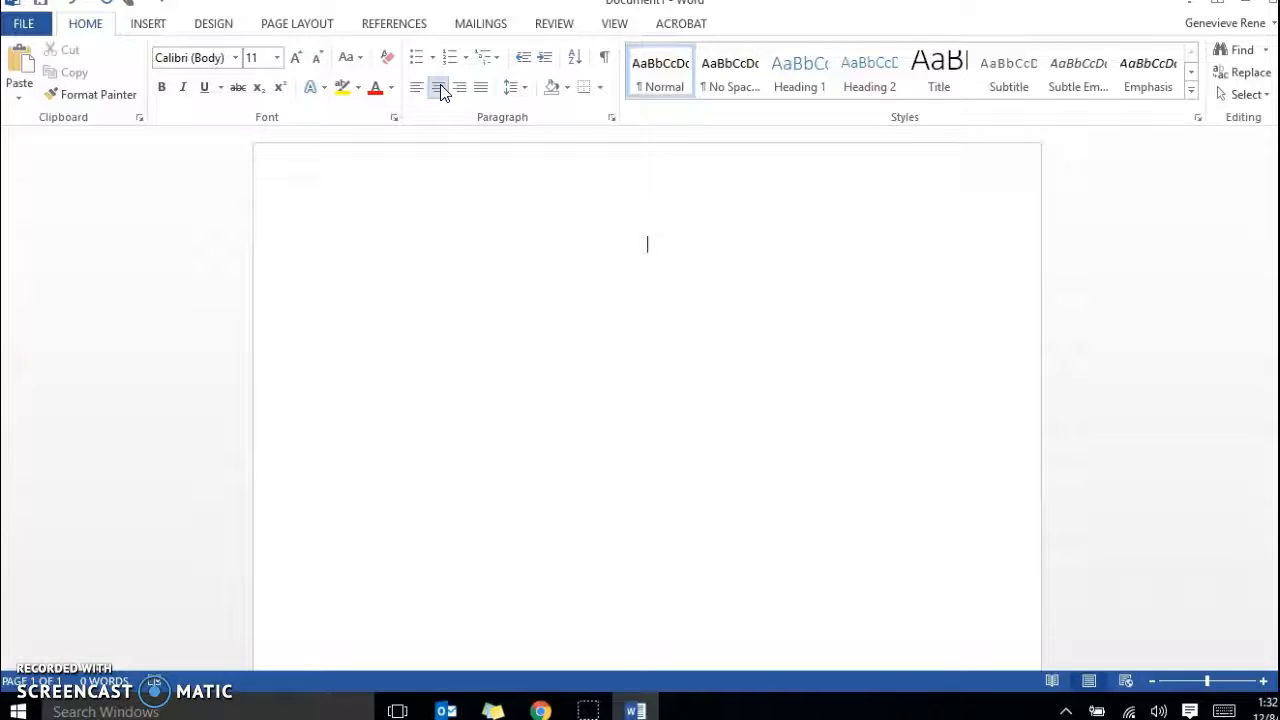
{"action": "type", "text": "Geneviev'"}
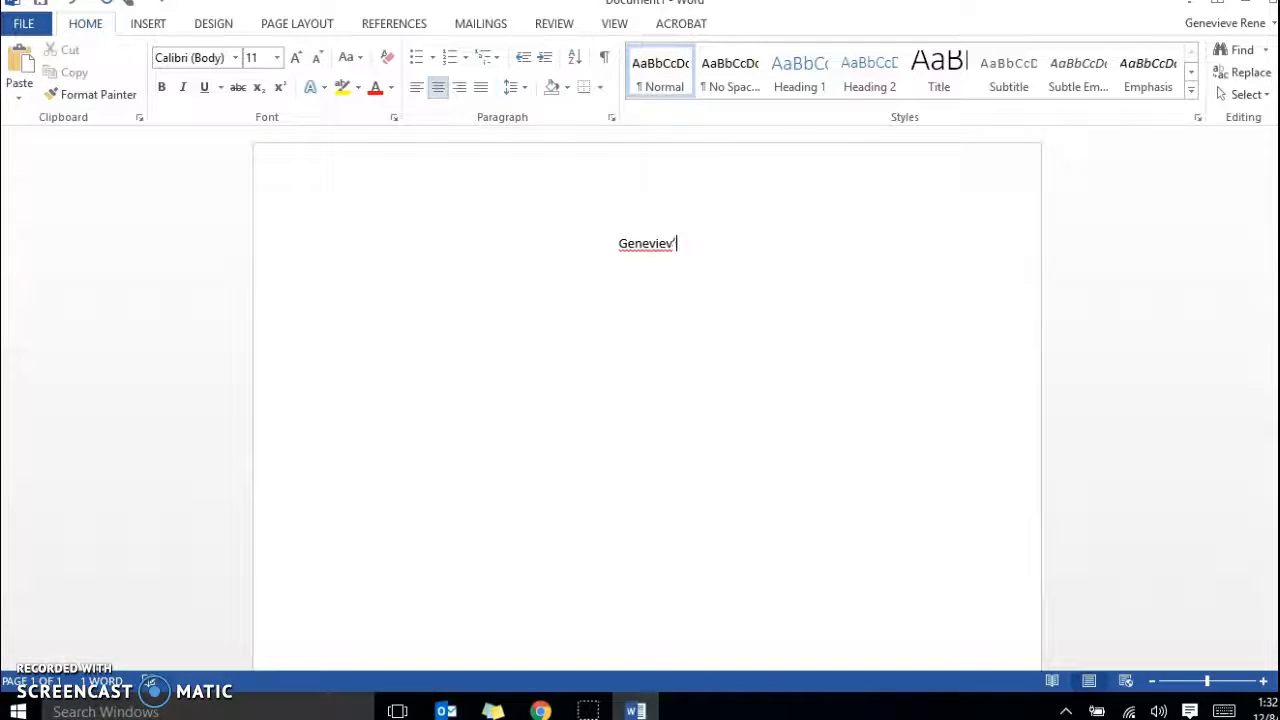
{"action": "key", "text": "BackSpace"}
{"action": "type", "text": "e"}
{"action": "type", "text": "'s "}
{"action": "type", "text": "Lunch"}
{"action": "type", "text": " M"}
{"action": "key", "text": "BackSpace"}
{"action": "type", "text": "Menu"}
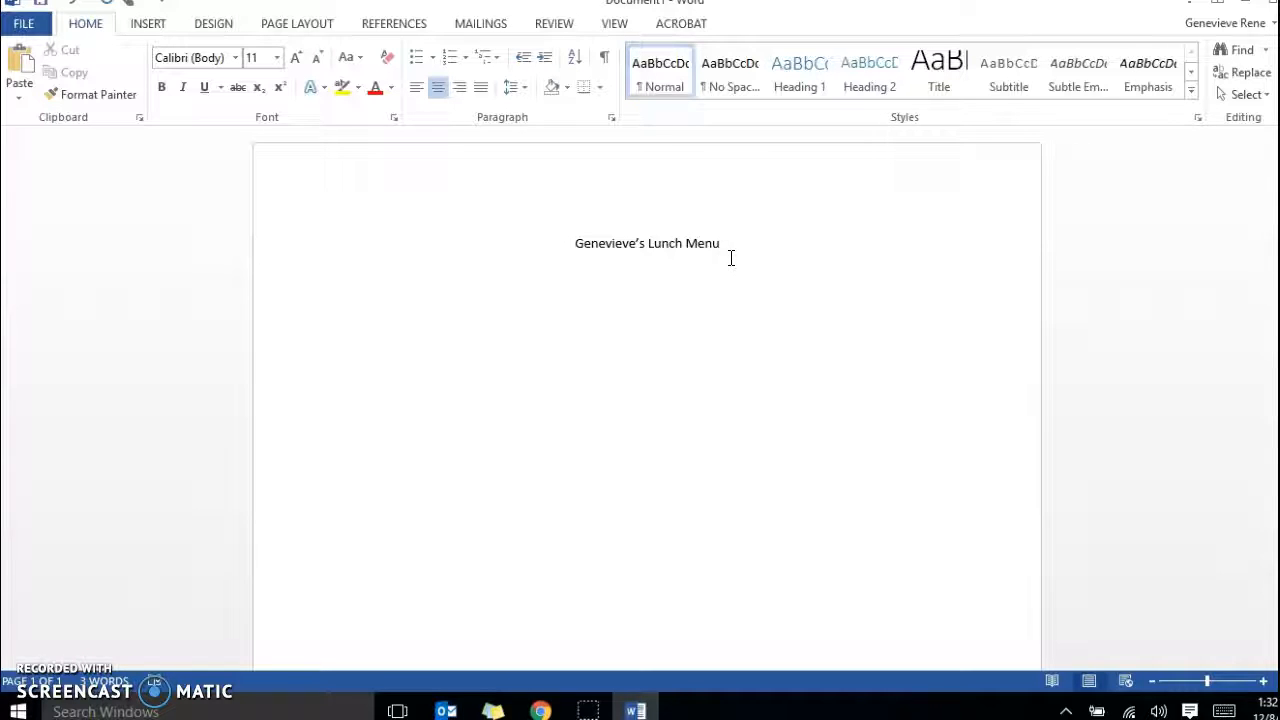
Set the font size of the whole title line to 36.
{"action": "left_click", "coordinate": [569, 243]}
{"action": "left_click_drag", "start_coordinate": [573, 243], "coordinate": [723, 251]}
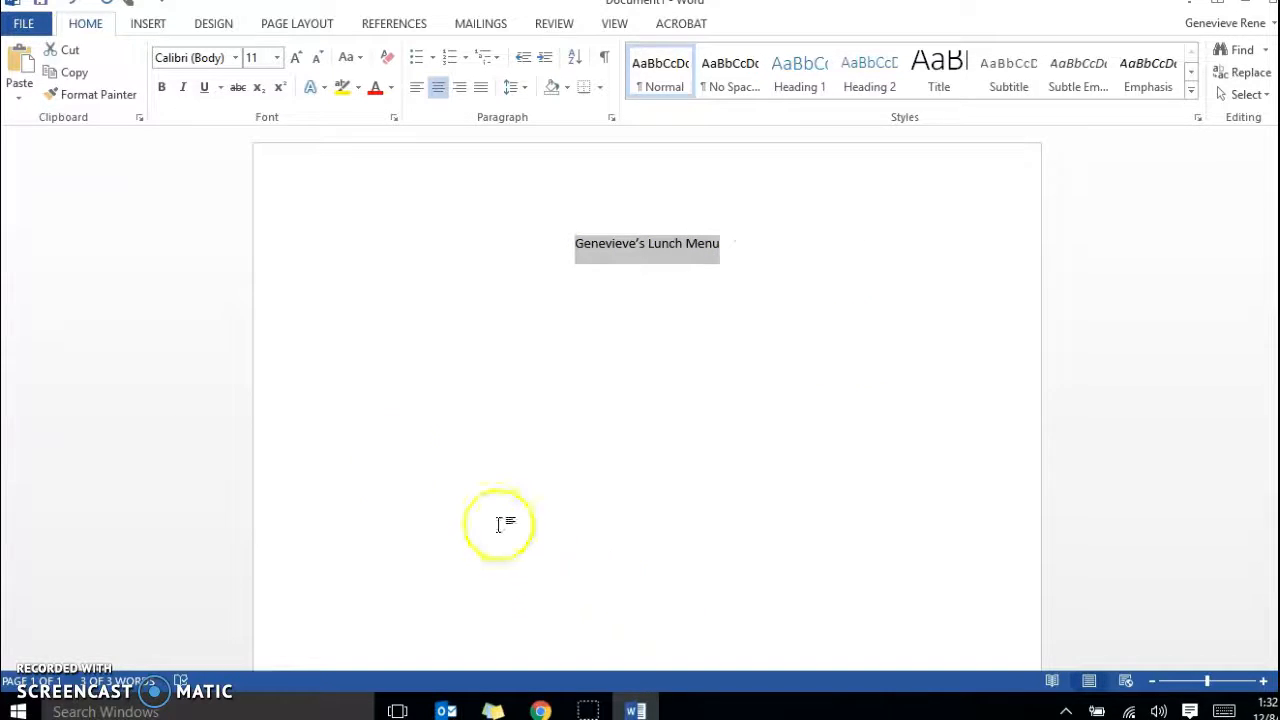
{"action": "left_click", "coordinate": [277, 58]}
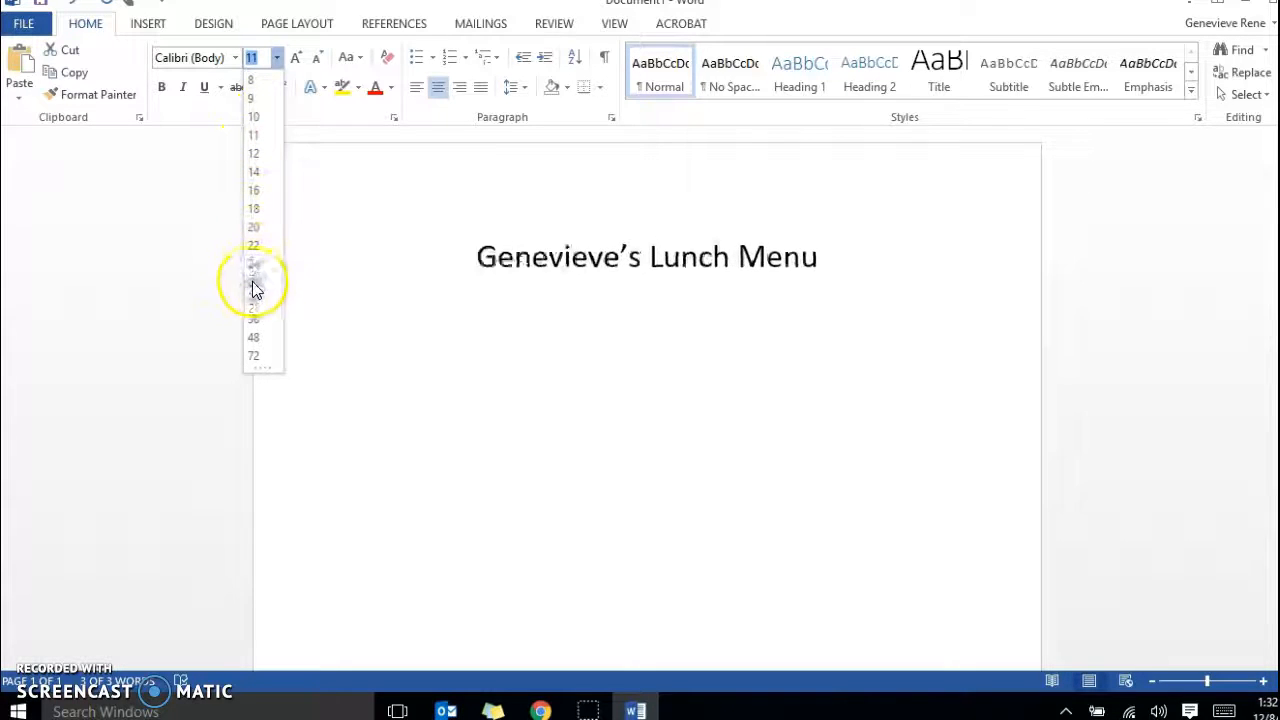
{"action": "left_click", "coordinate": [261, 323]}
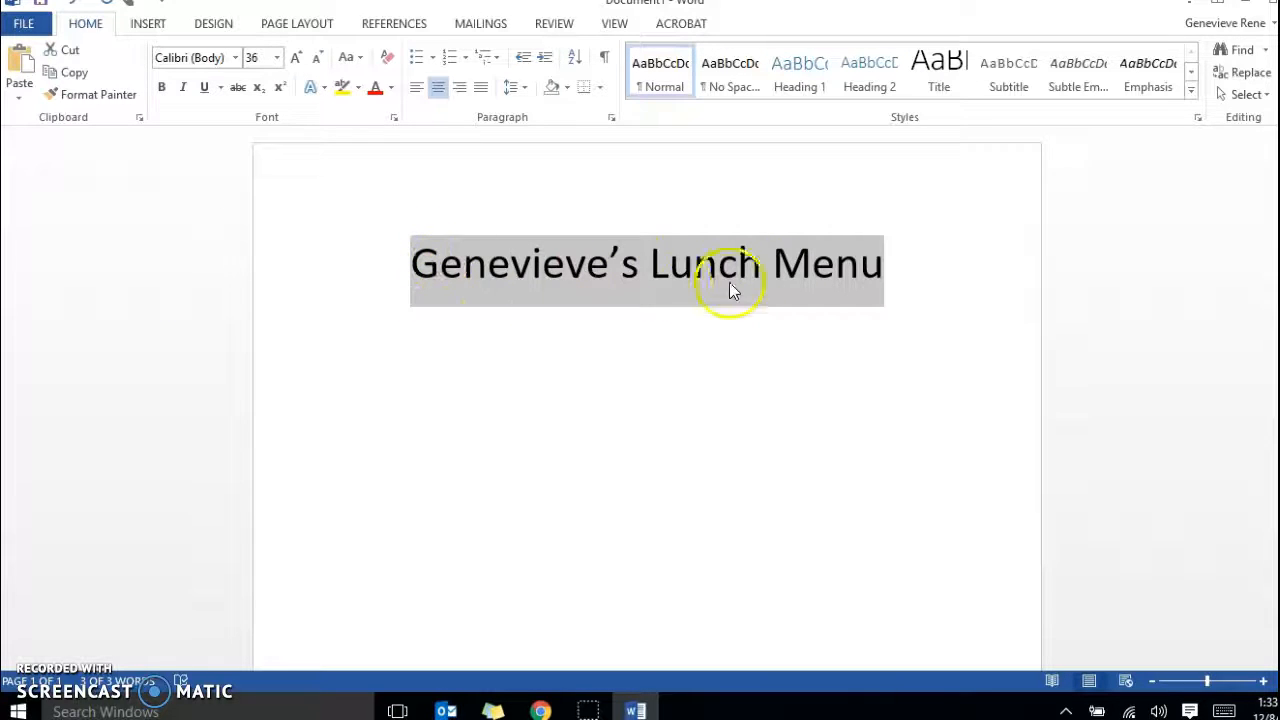
Change the title's font to Cooper Black.
{"action": "left_click", "coordinate": [235, 60]}
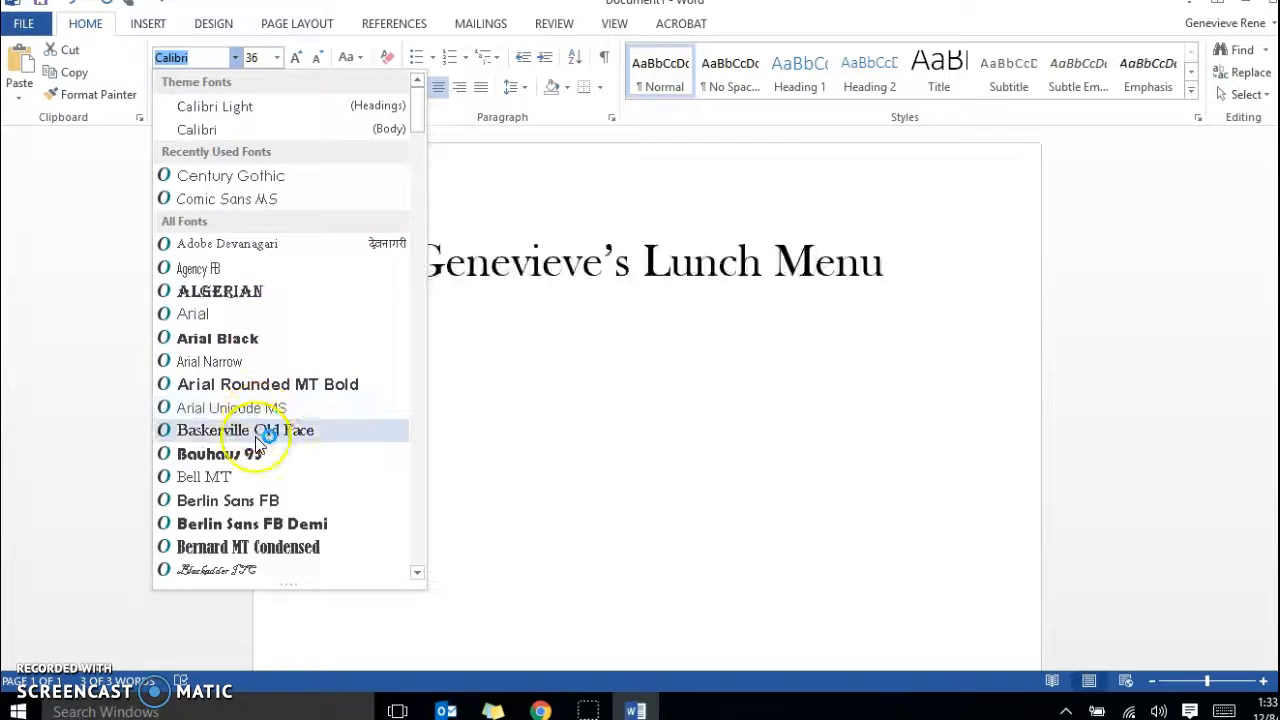
{"action": "scroll", "coordinate": [257, 440], "scroll_direction": "down", "scroll_amount": 2}
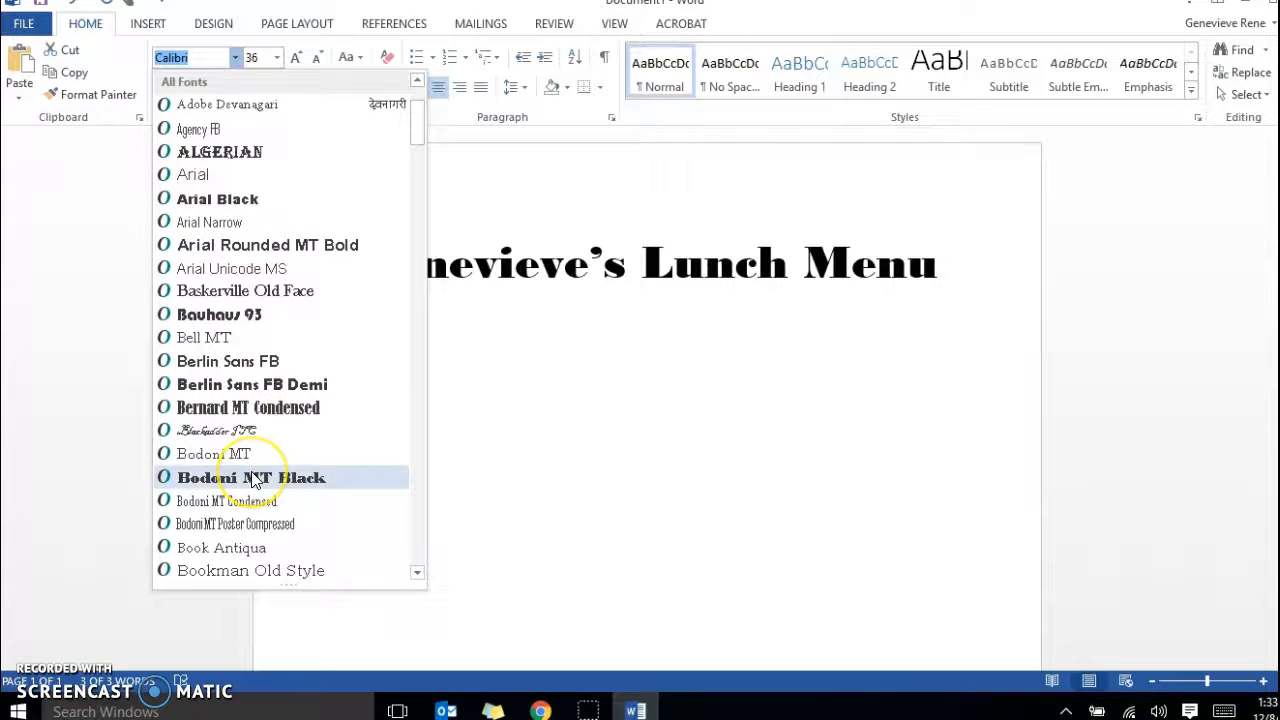
{"action": "scroll", "coordinate": [252, 480], "scroll_direction": "down", "scroll_amount": 6}
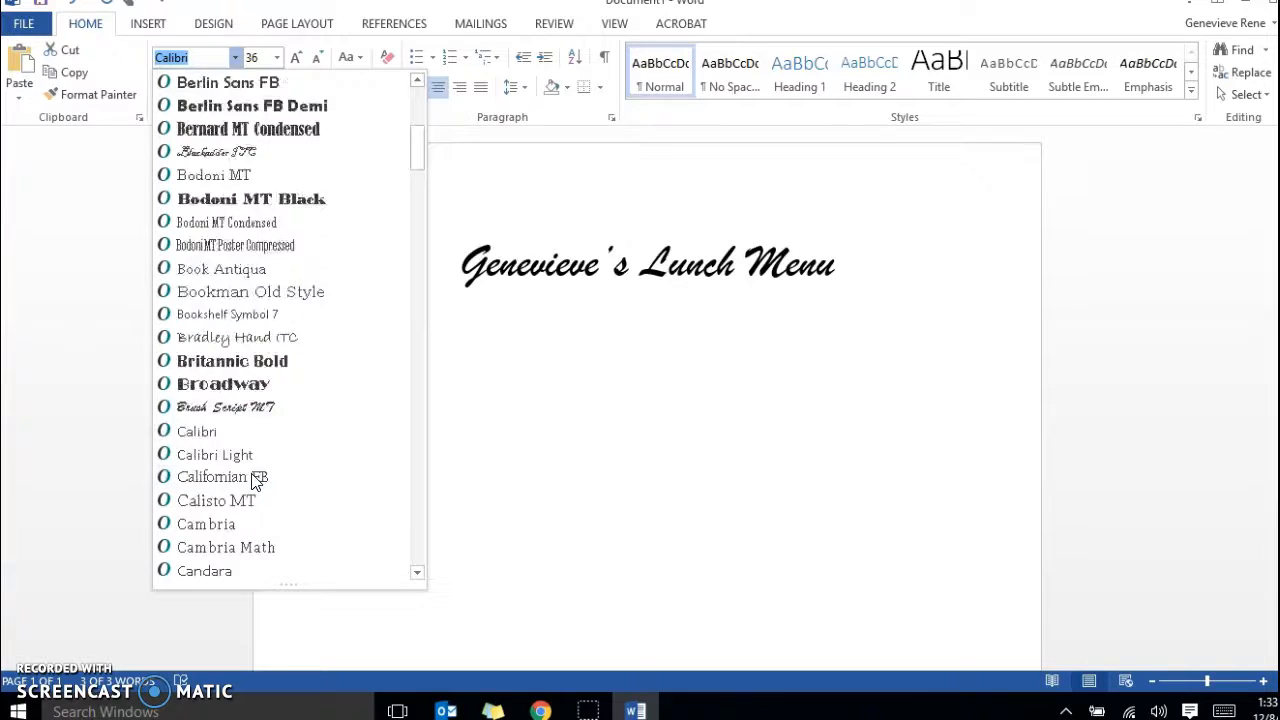
{"action": "scroll", "coordinate": [252, 481], "scroll_direction": "down", "scroll_amount": 2}
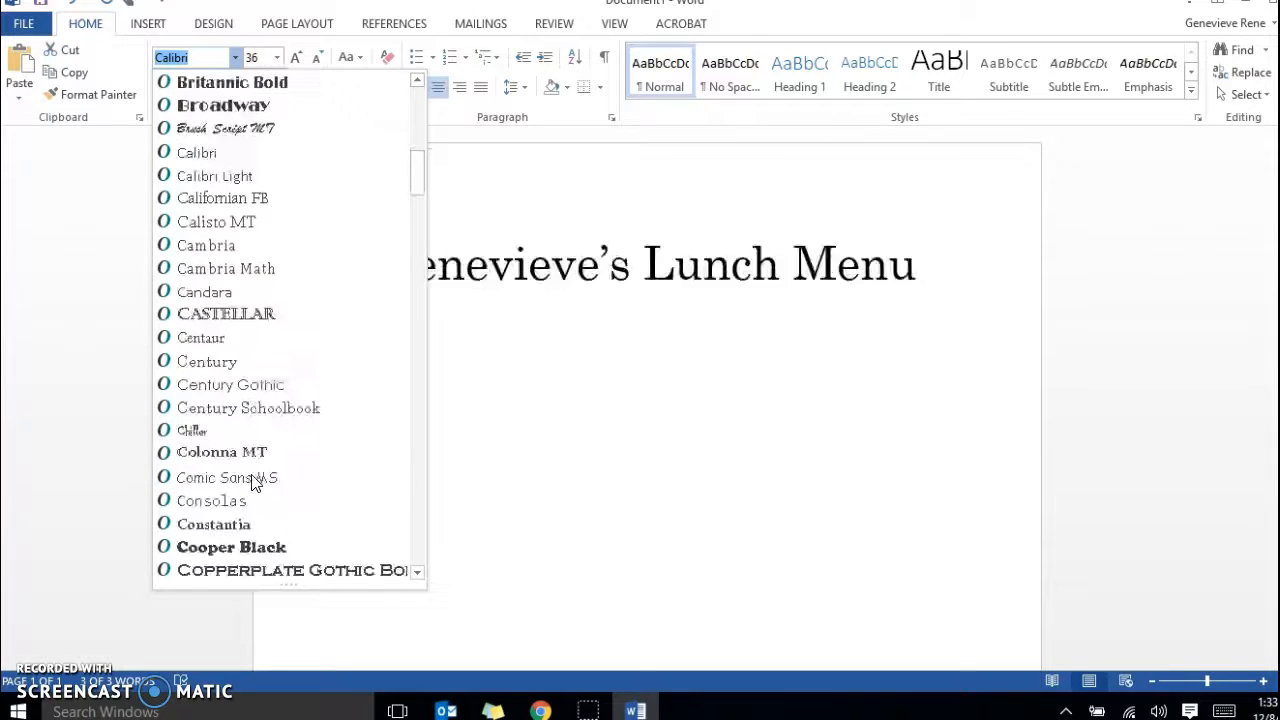
{"action": "left_click", "coordinate": [245, 547]}
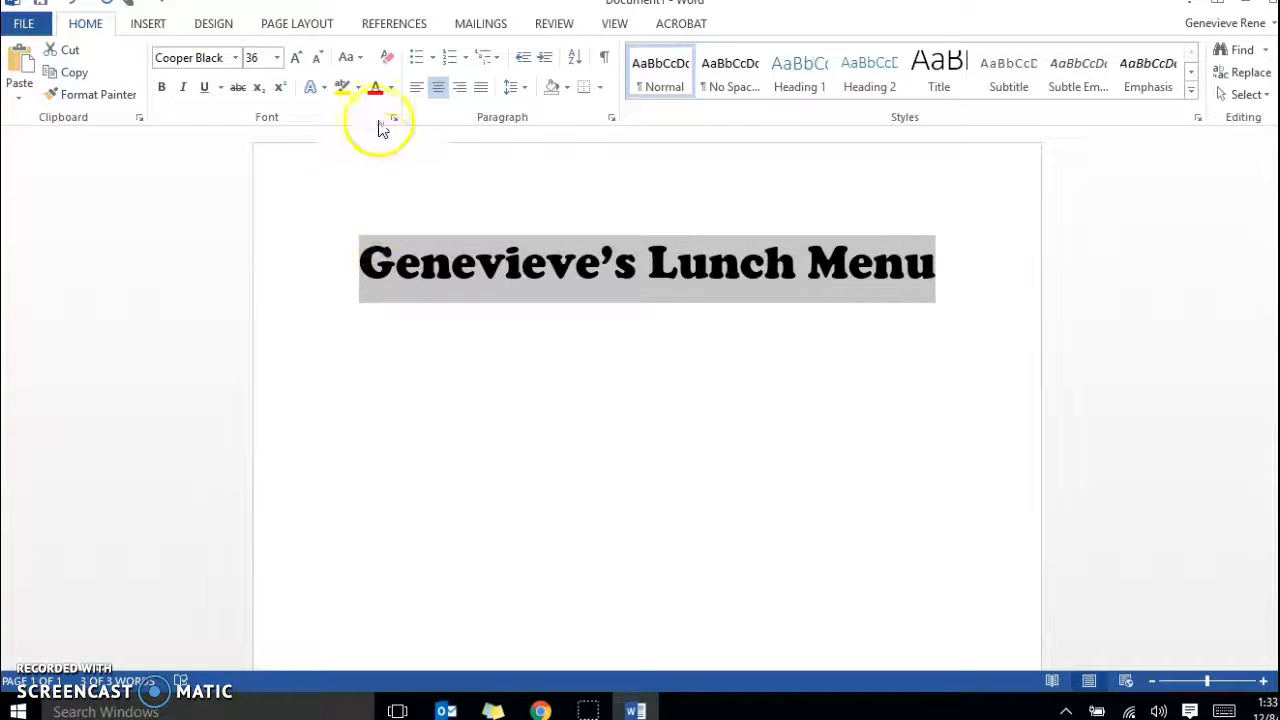
Colour the title text with the standard purple.
{"action": "left_click", "coordinate": [391, 90]}
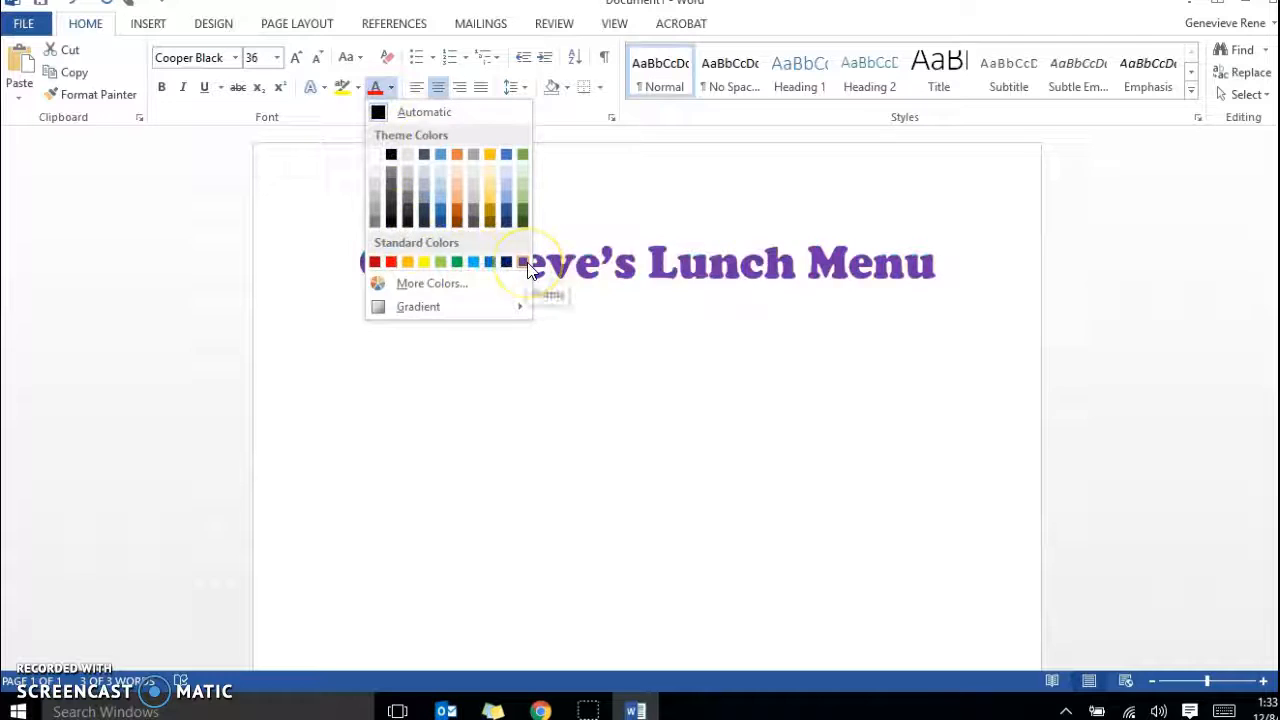
{"action": "left_click", "coordinate": [389, 88]}
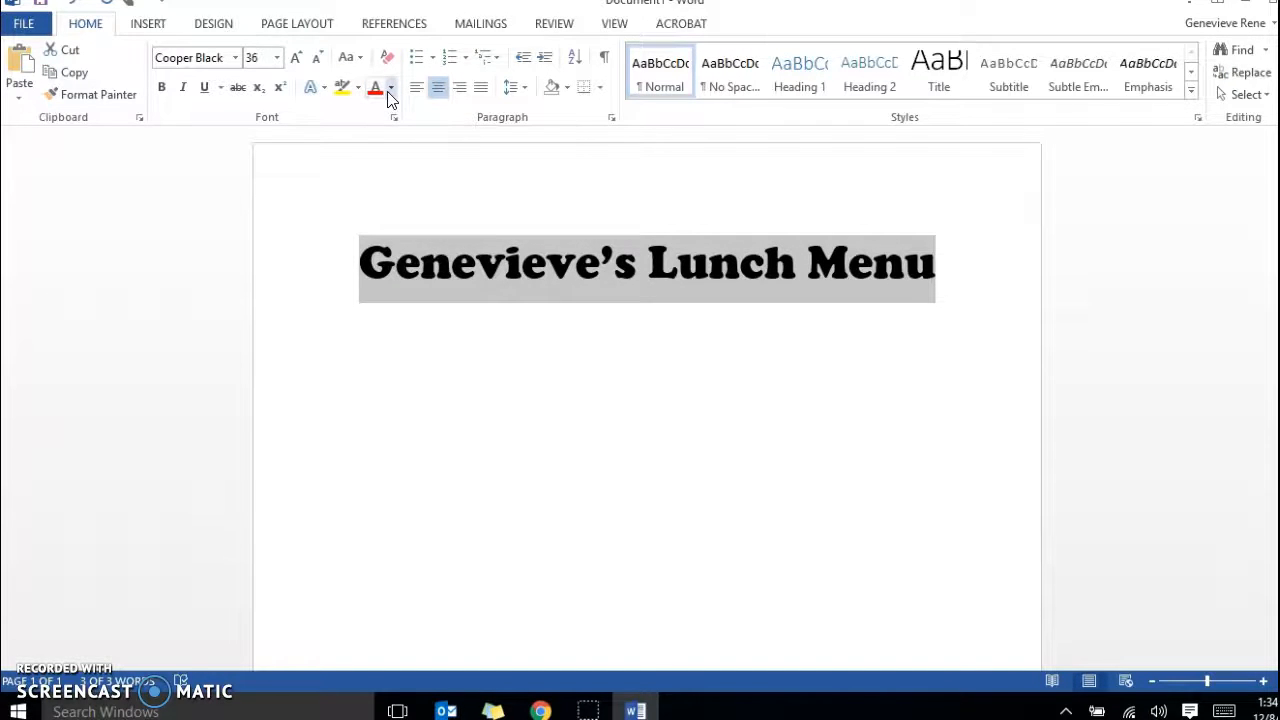
{"action": "left_click", "coordinate": [388, 93]}
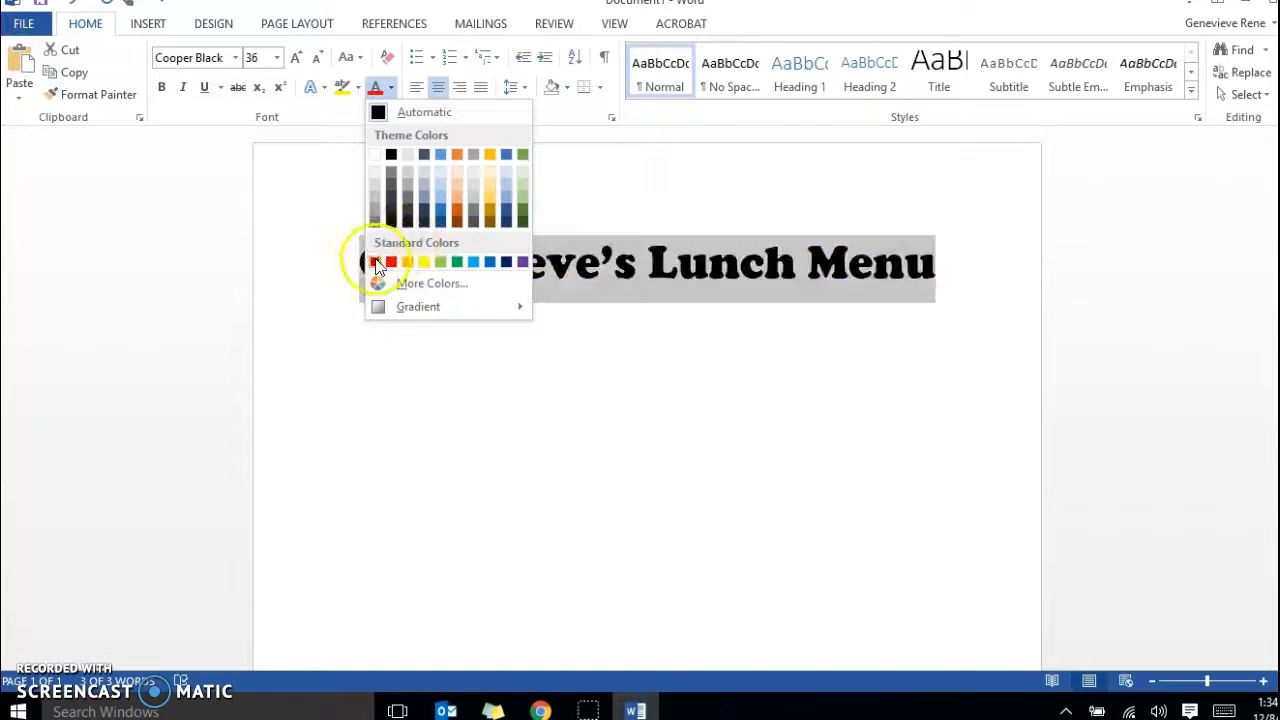
{"action": "left_click", "coordinate": [521, 262]}
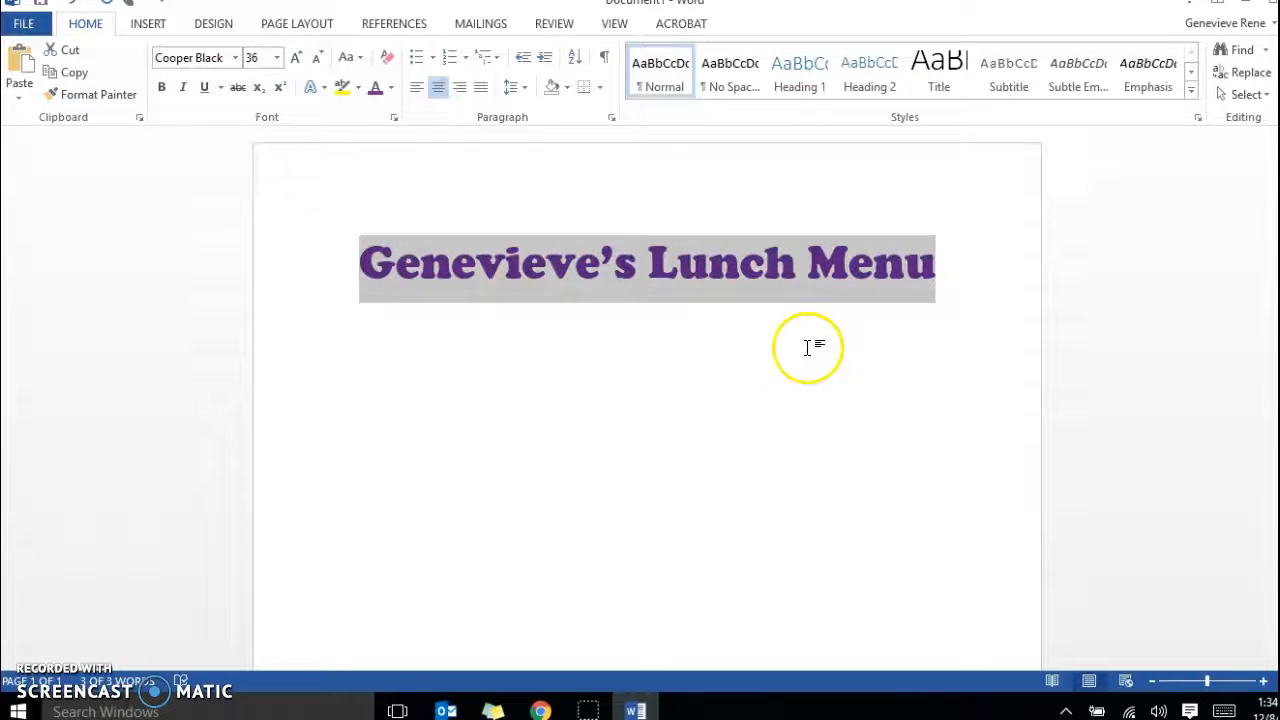
Insert a table with two columns and four rows on a new line below the title.
{"action": "left_click", "coordinate": [951, 263]}
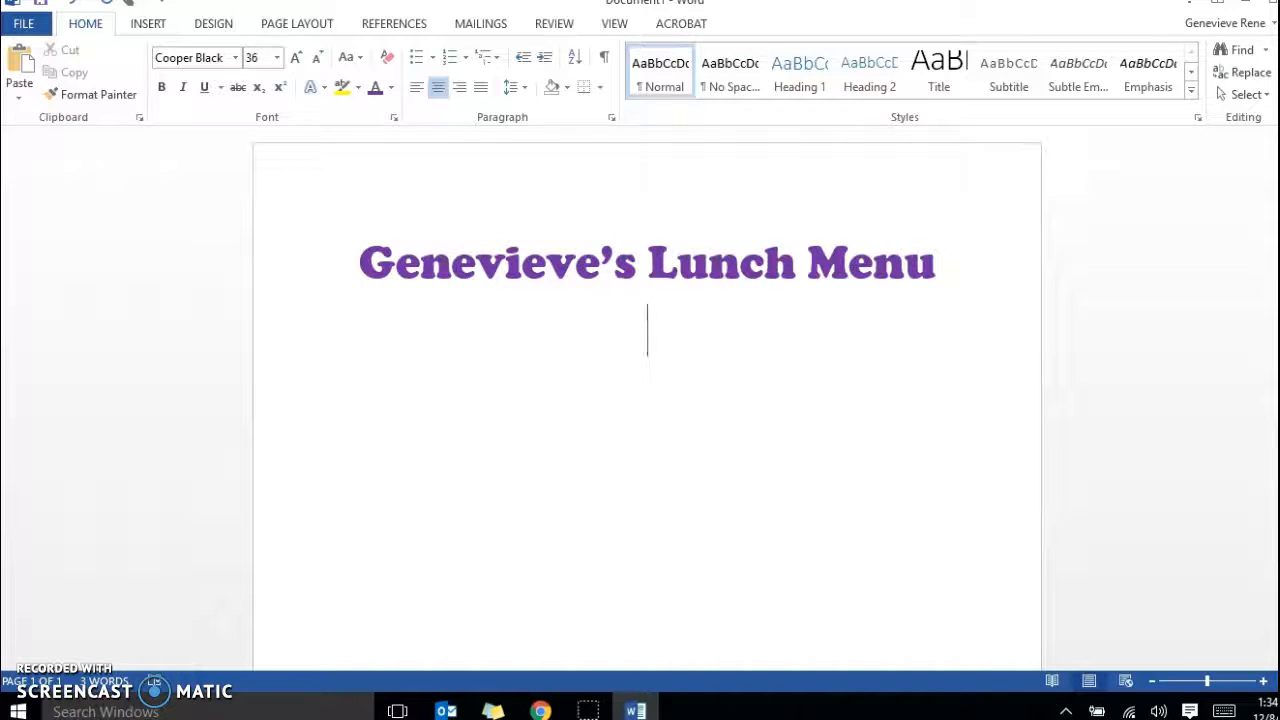
{"action": "key", "text": "Return"}
{"action": "left_click", "coordinate": [150, 25]}
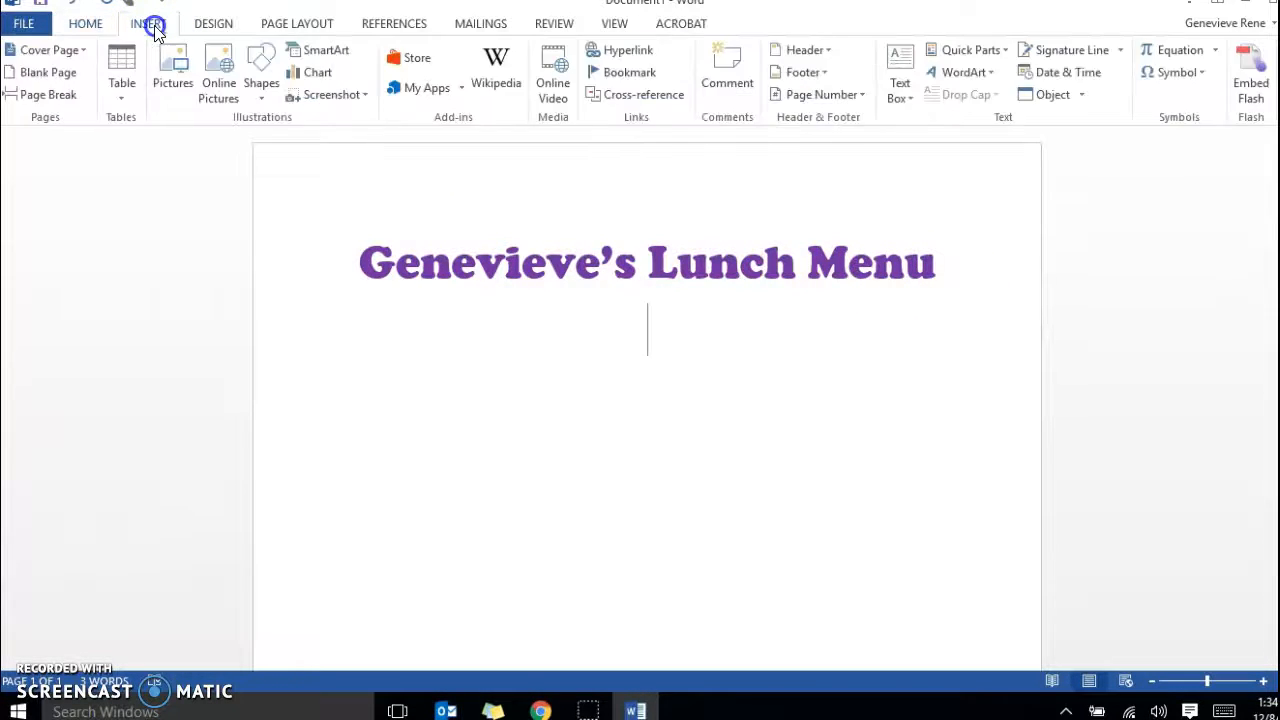
{"action": "left_click", "coordinate": [122, 80]}
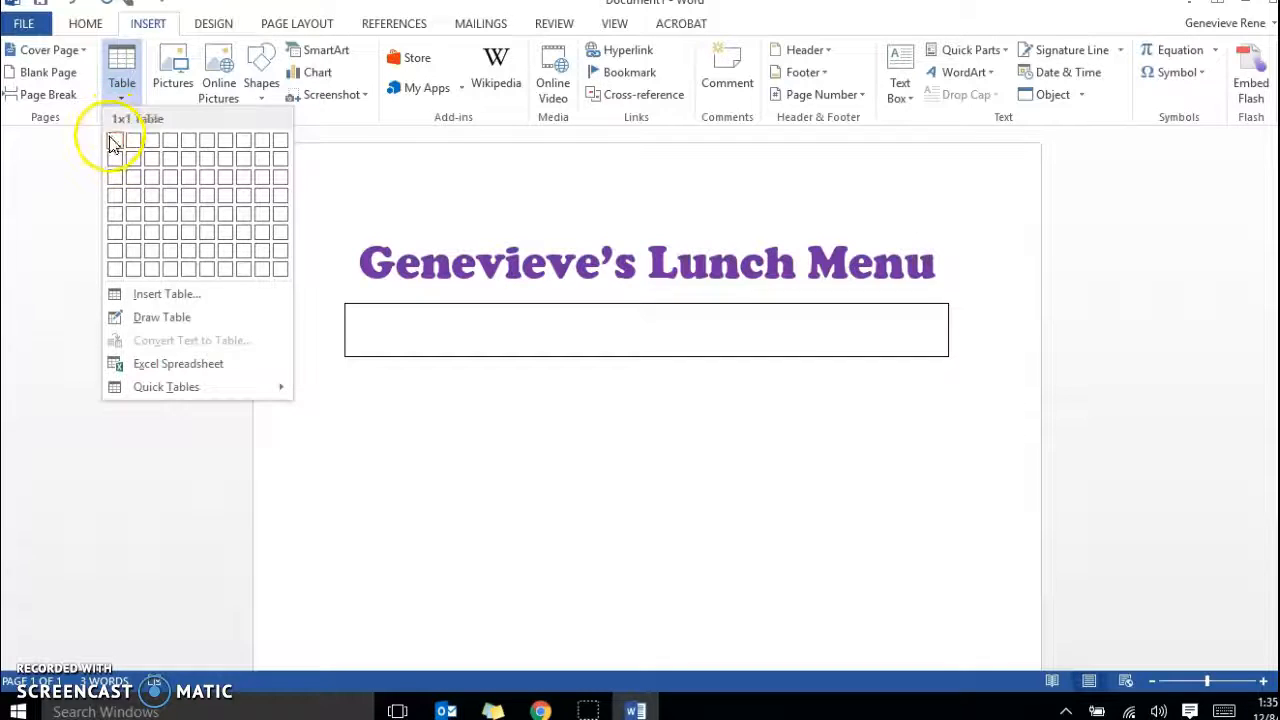
{"action": "left_click", "coordinate": [131, 194]}
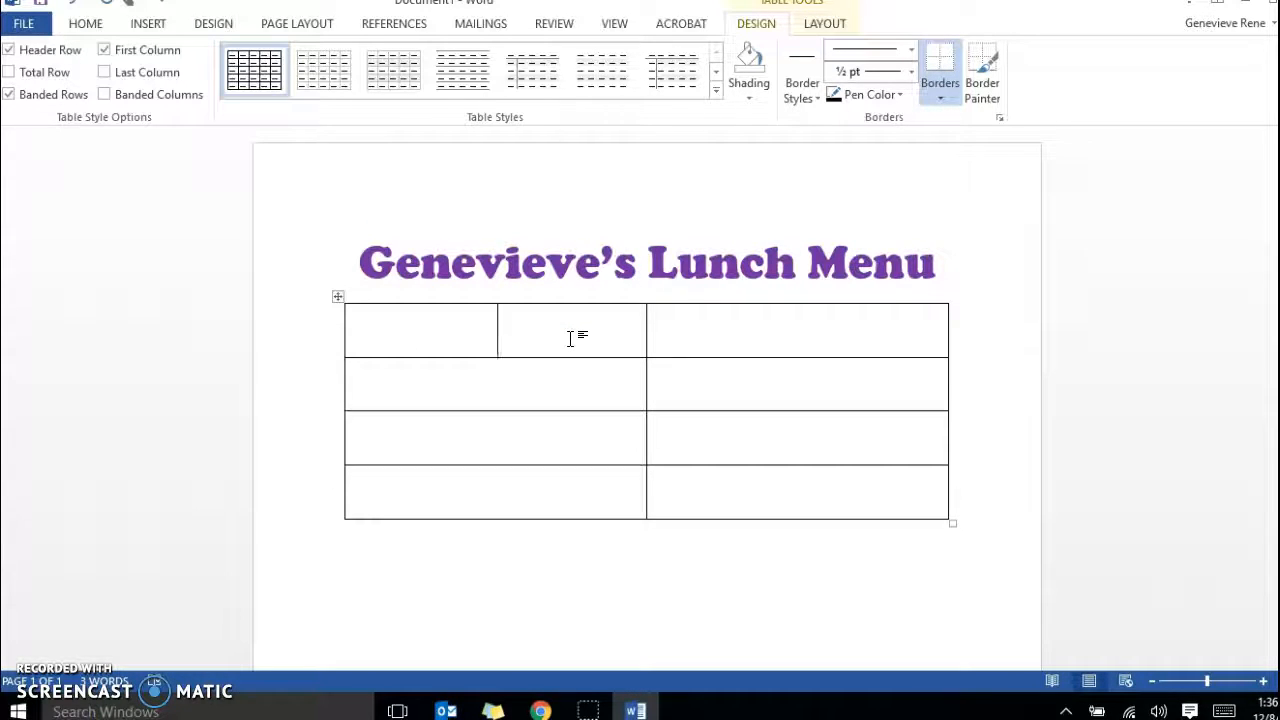
Fill the table's header row with "Items" in the first column and "Price" in the second.
{"action": "type", "text": "Items"}
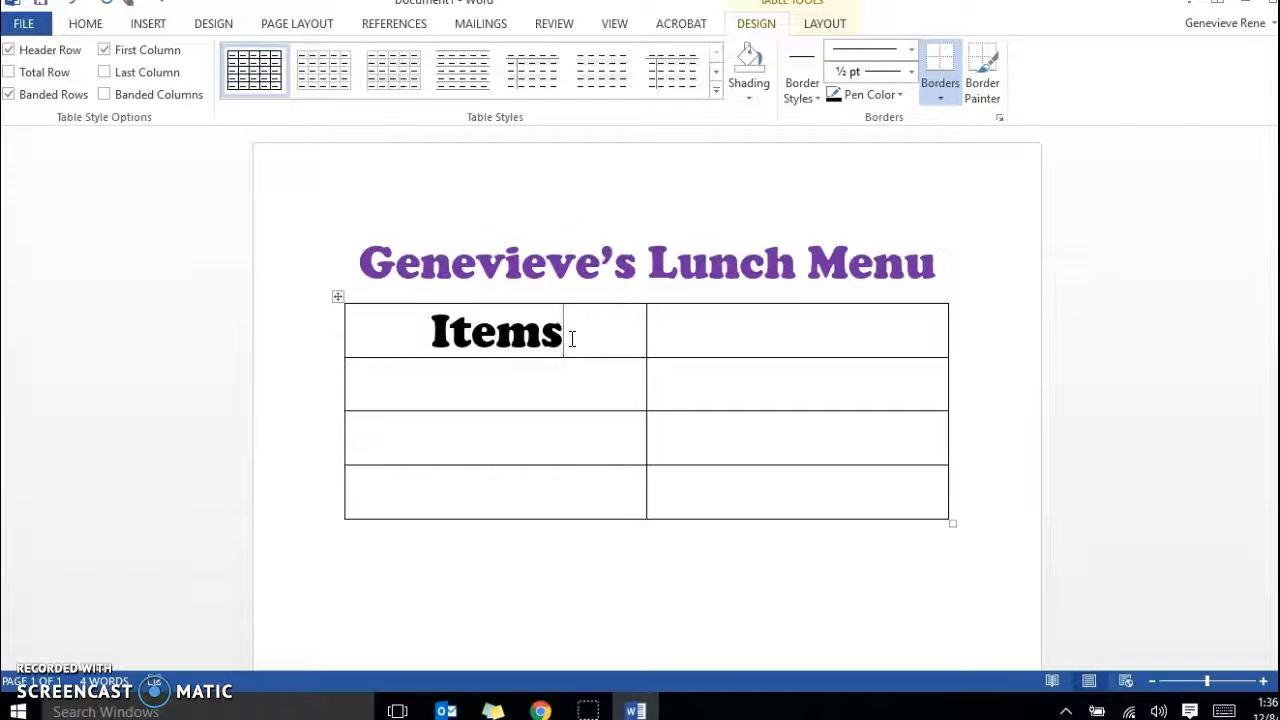
{"action": "left_click", "coordinate": [561, 321]}
{"action": "left_click", "coordinate": [790, 333]}
{"action": "type", "text": "Price"}
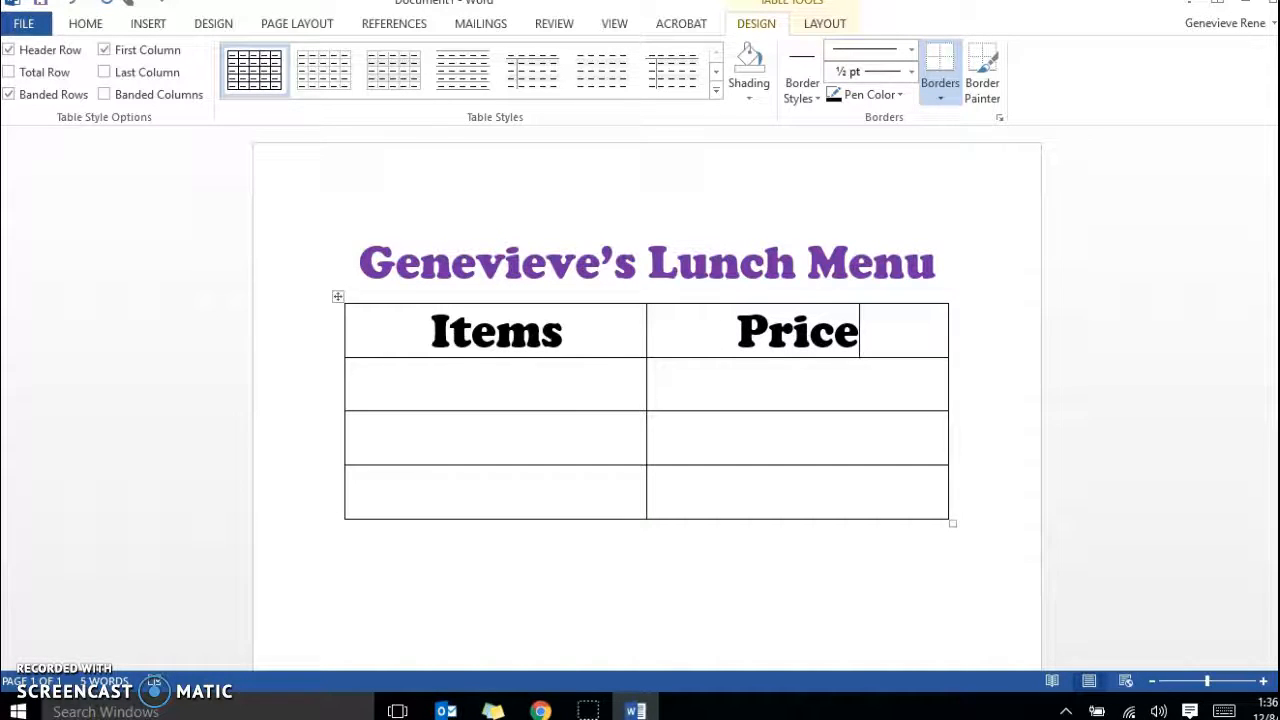
Enter "Hamburger" as the first menu item, in the cell below the "Items" heading.
{"action": "left_click", "coordinate": [537, 394]}
{"action": "left_click", "coordinate": [86, 24]}
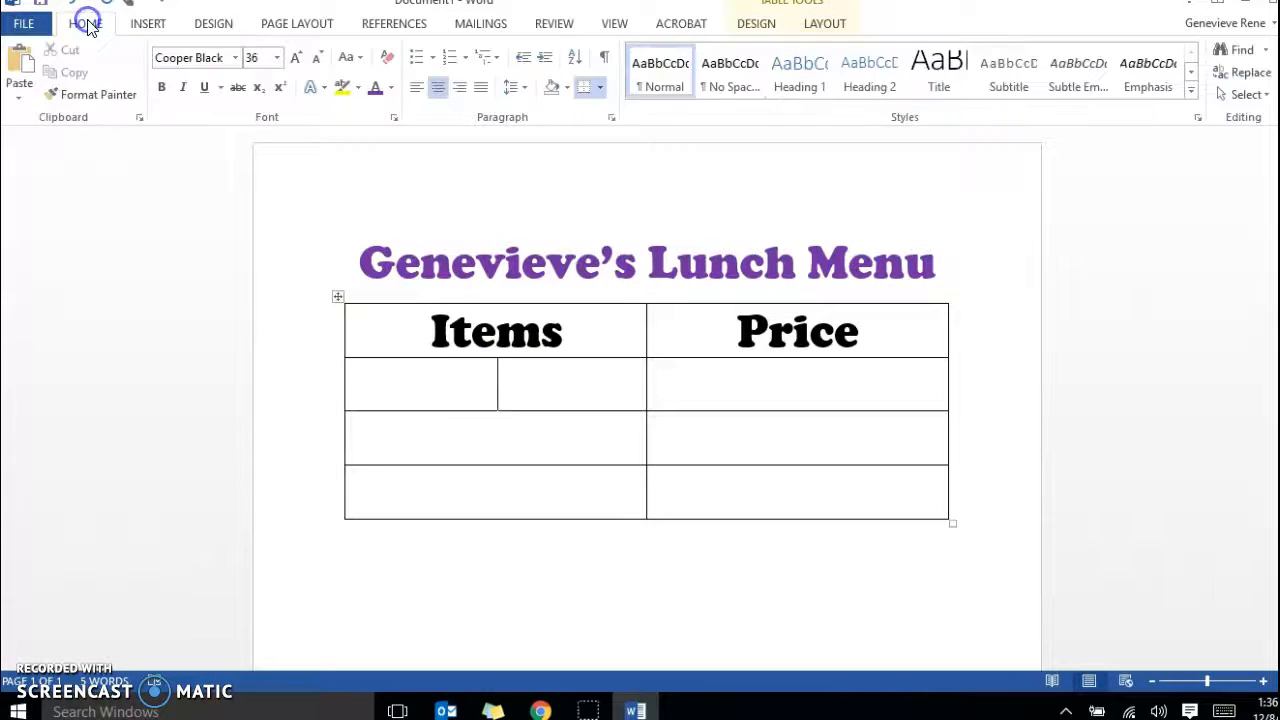
{"action": "key", "text": "ctrl+z"}
{"action": "type", "text": "Hamburger"}
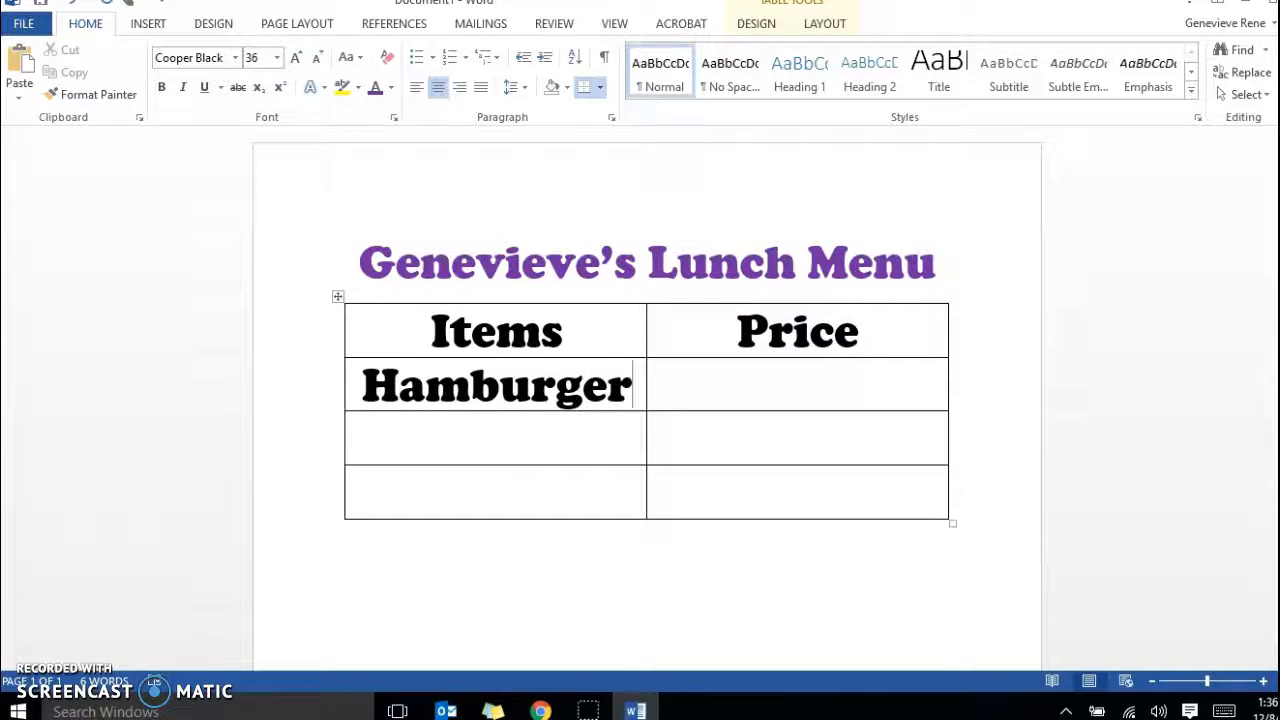
Enter "Caesar Salad" as the second menu item, in the cell below "Hamburger".
{"action": "key", "text": "Down"}
{"action": "type", "text": "Cea"}
{"action": "key", "text": "BackSpace"}
{"action": "key", "text": "BackSpace"}
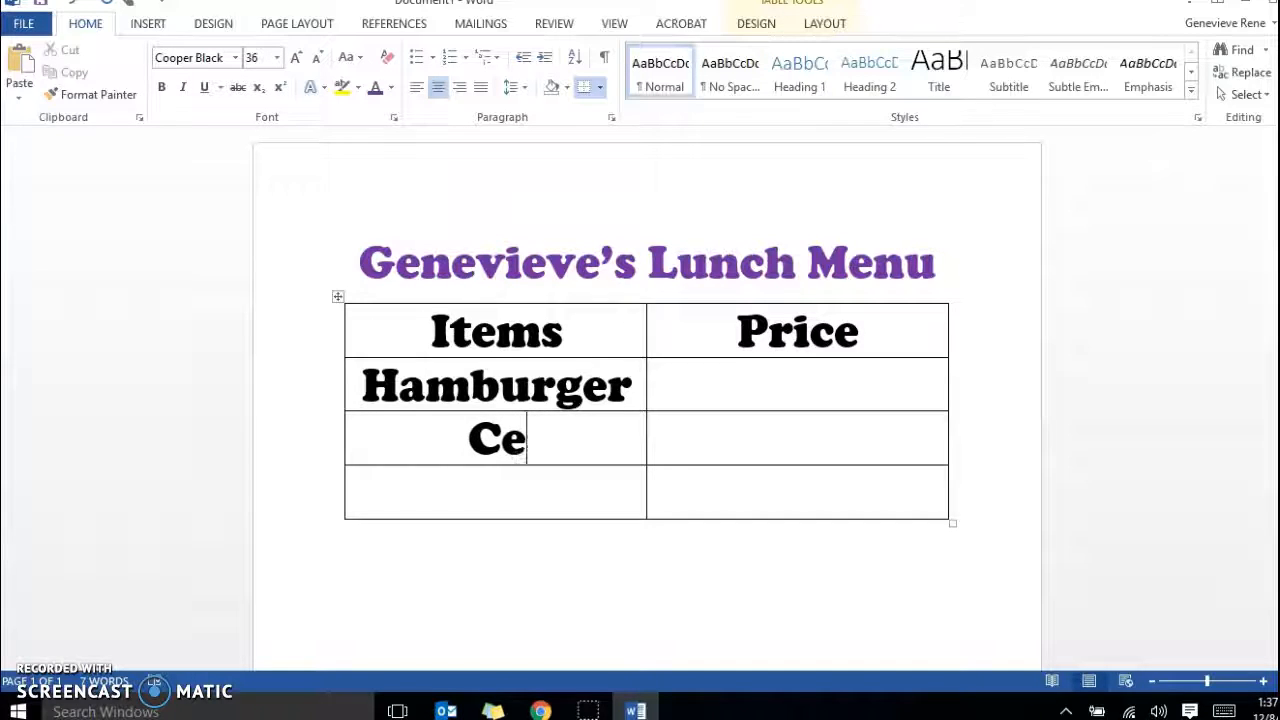
{"action": "type", "text": "aes"}
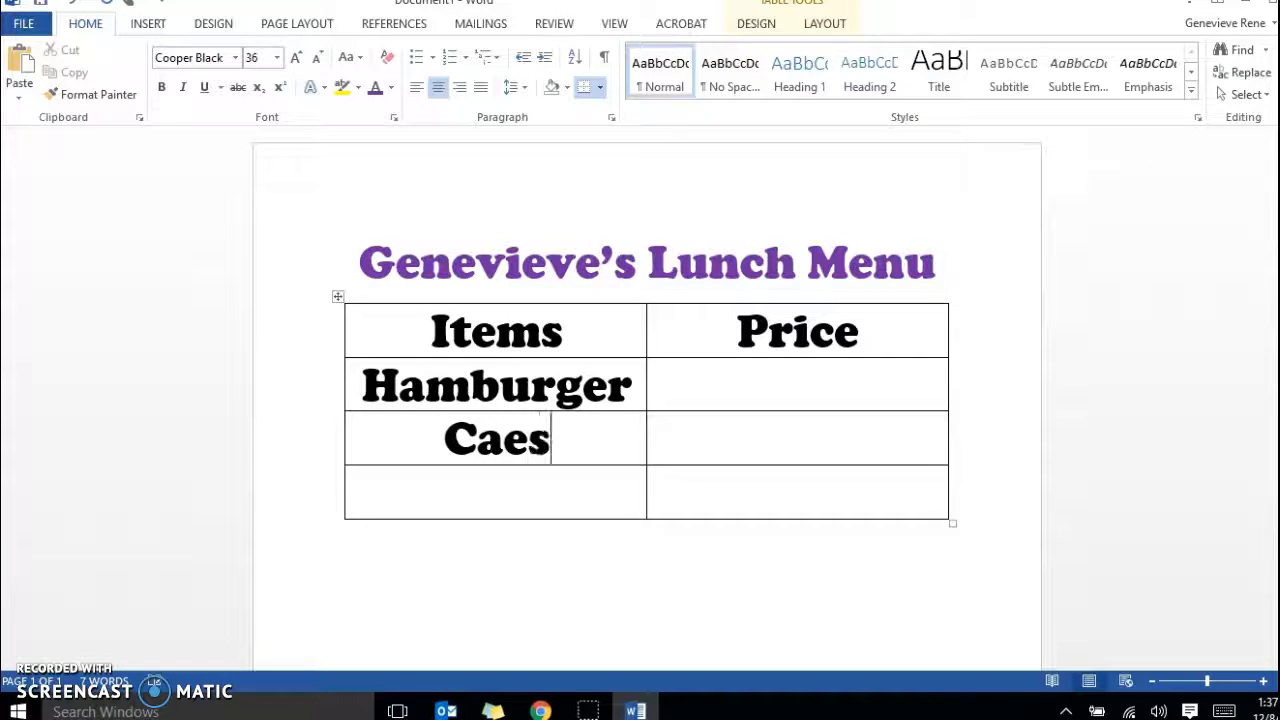
{"action": "type", "text": "ar Salads"}
{"action": "key", "text": "BackSpace"}
Enter "Turkey Sandwich" as the third menu item, in the last row of the Items column.
{"action": "key", "text": "Down"}
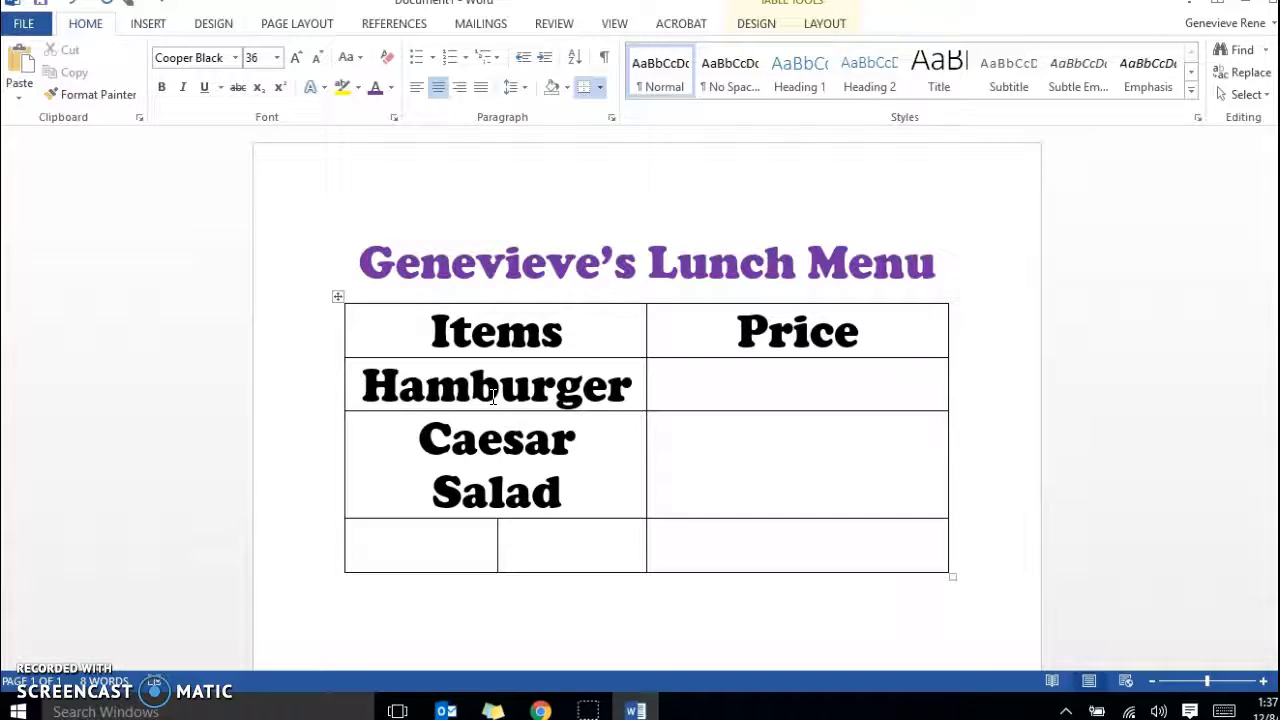
{"action": "type", "text": "T"}
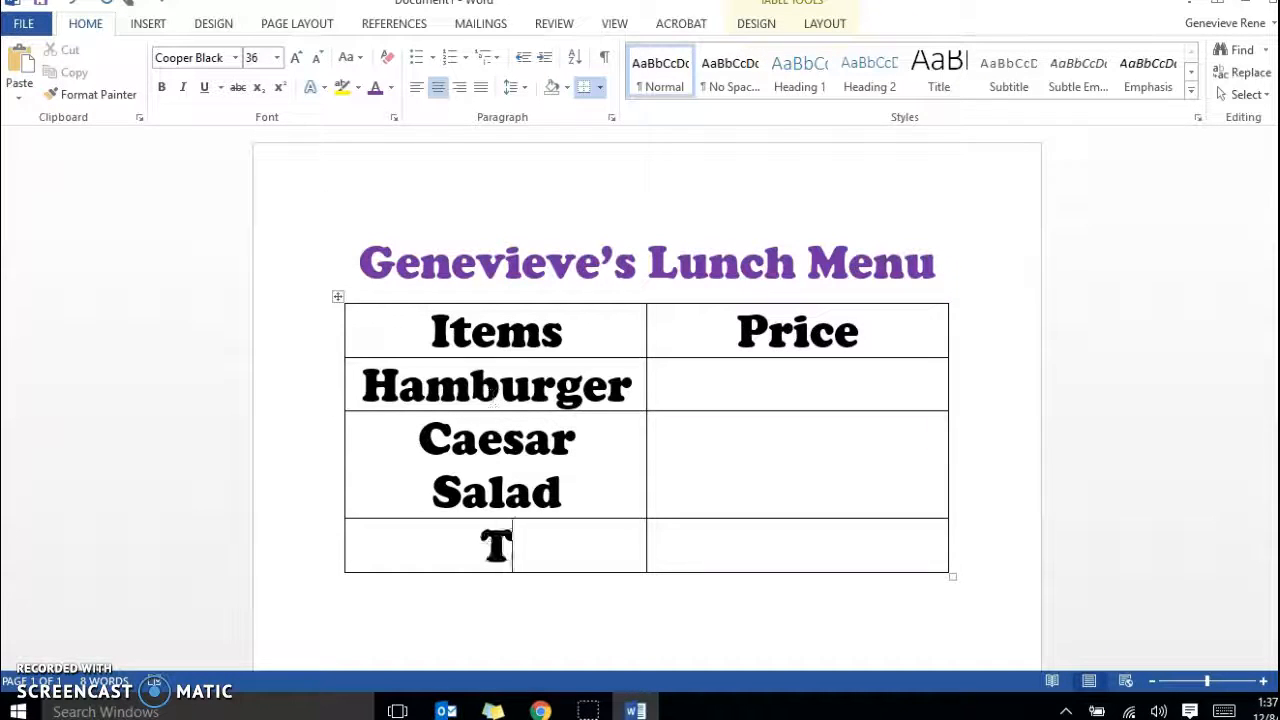
{"action": "type", "text": "urkey S"}
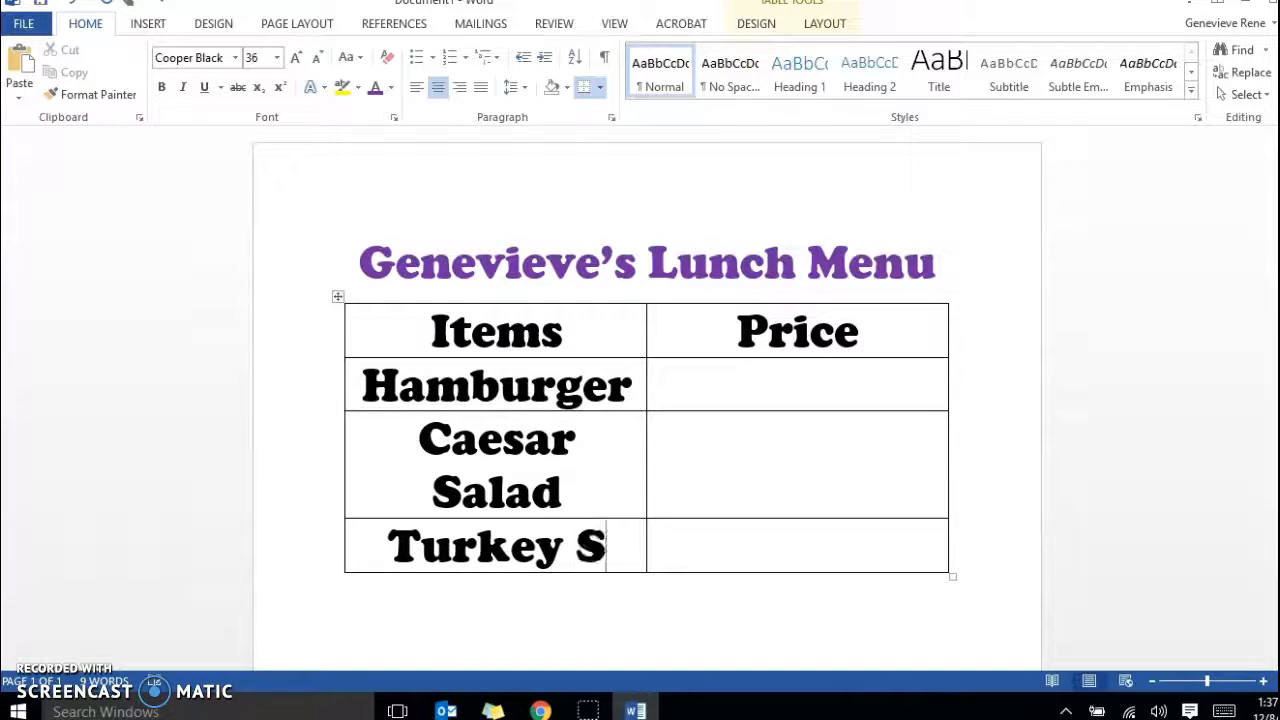
{"action": "type", "text": "andwich"}
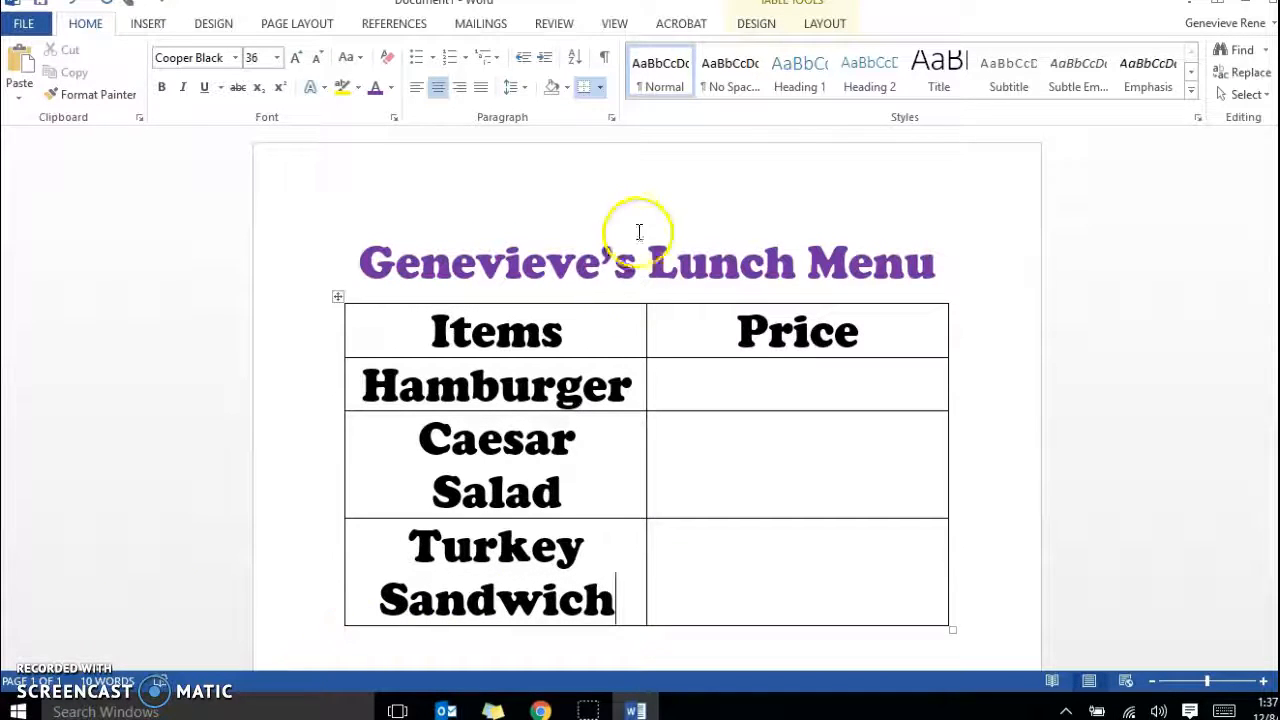
Fill the Price column with $3.50 for the Hamburger, $6.50 for the Caesar Salad and $5.50 for the Turkey Sandwich.
{"action": "left_click", "coordinate": [725, 373]}
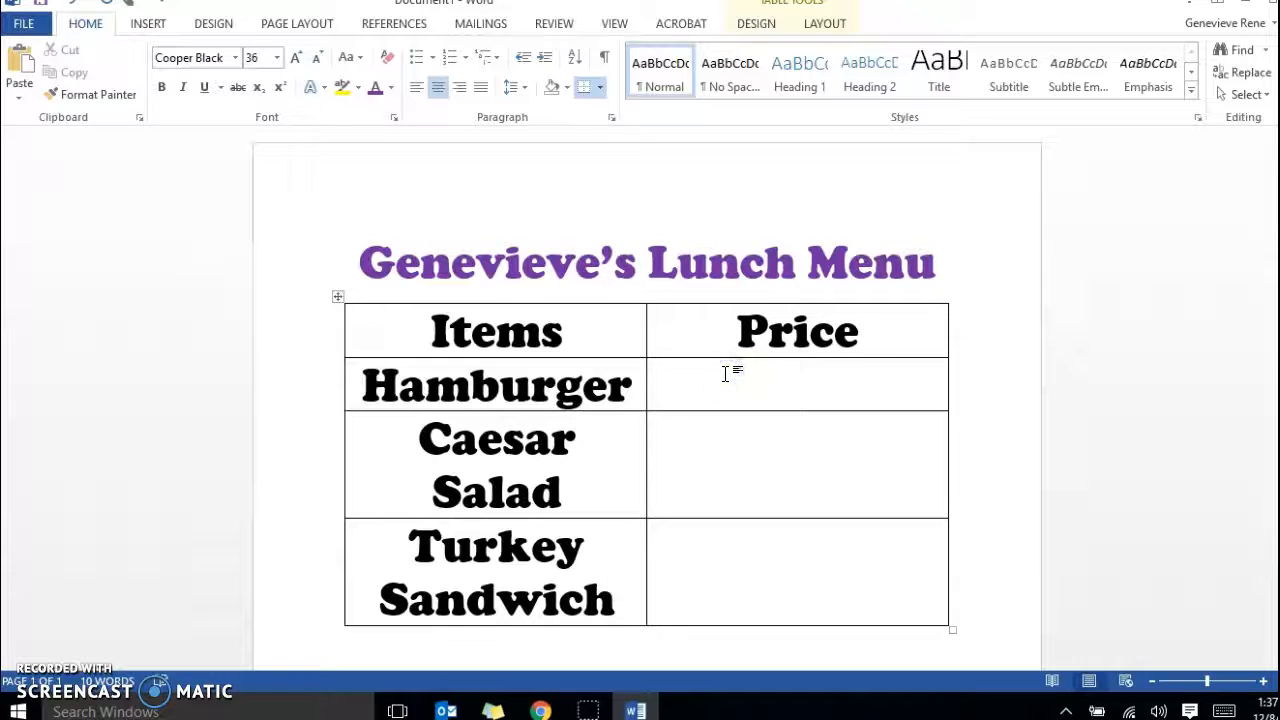
{"action": "type", "text": "$3.50"}
{"action": "key", "text": "Down"}
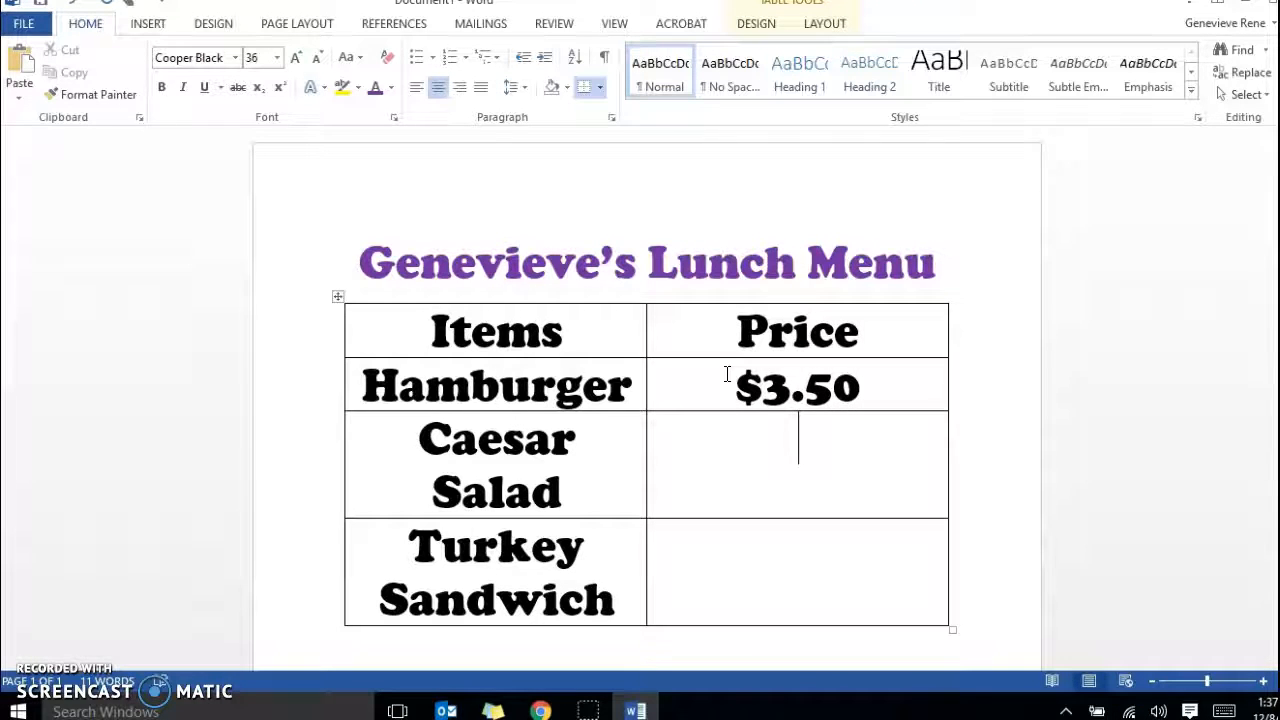
{"action": "type", "text": "$"}
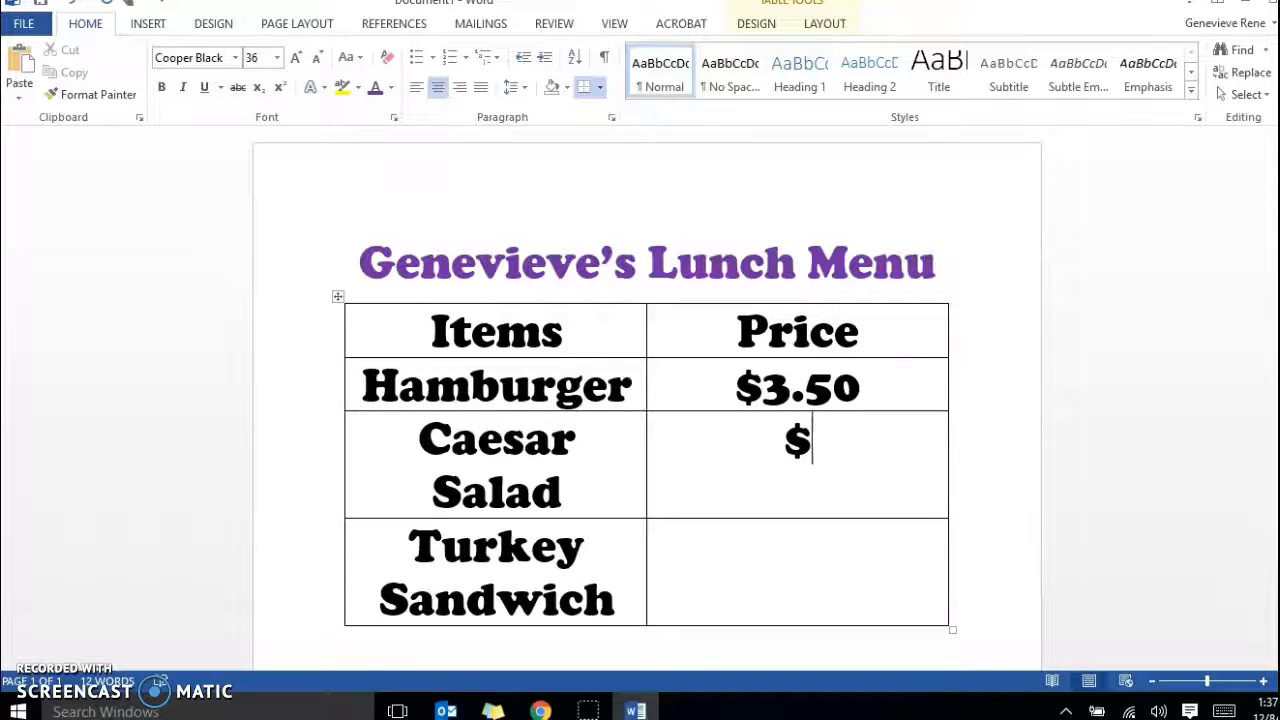
{"action": "type", "text": "6.50"}
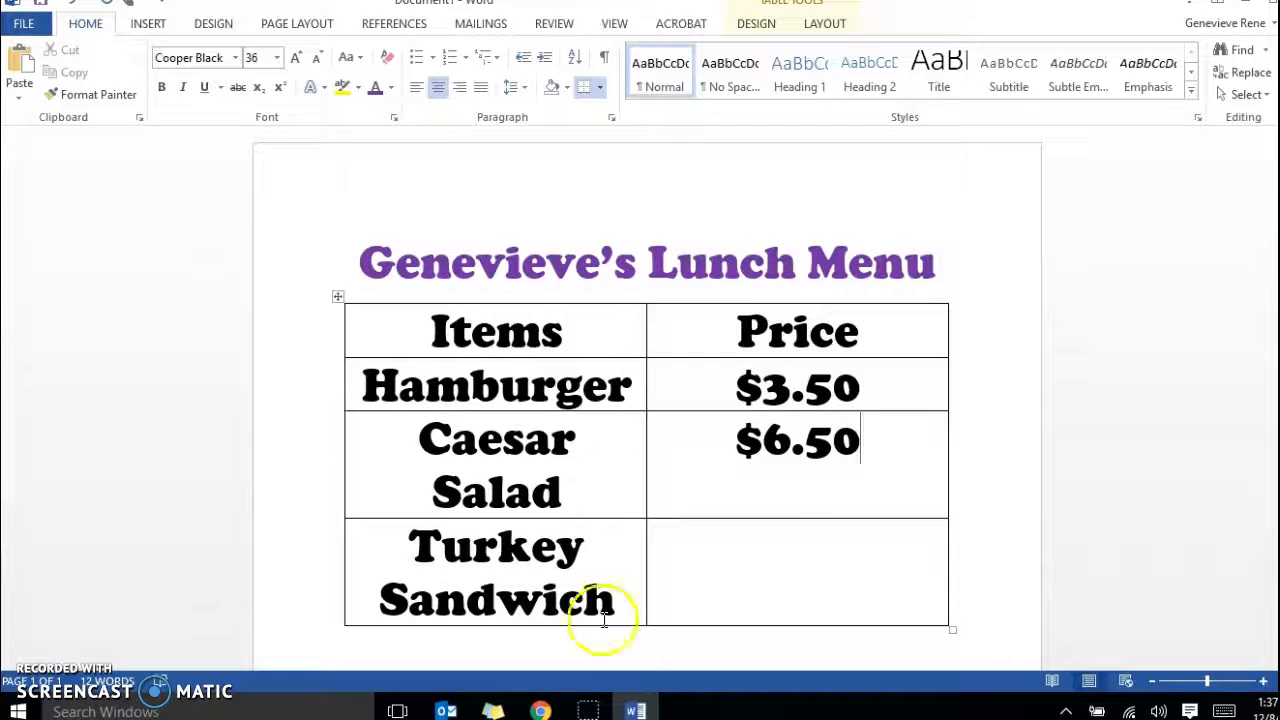
{"action": "left_click", "coordinate": [777, 546]}
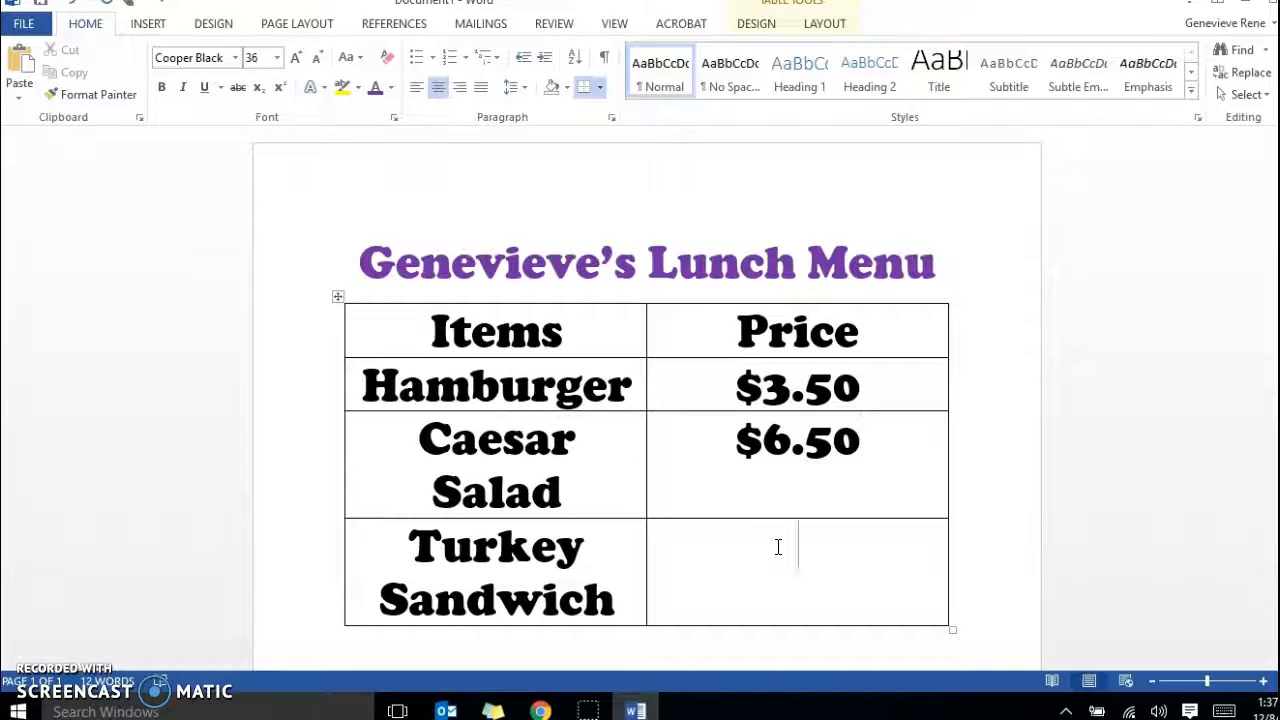
{"action": "type", "text": "$5.50"}
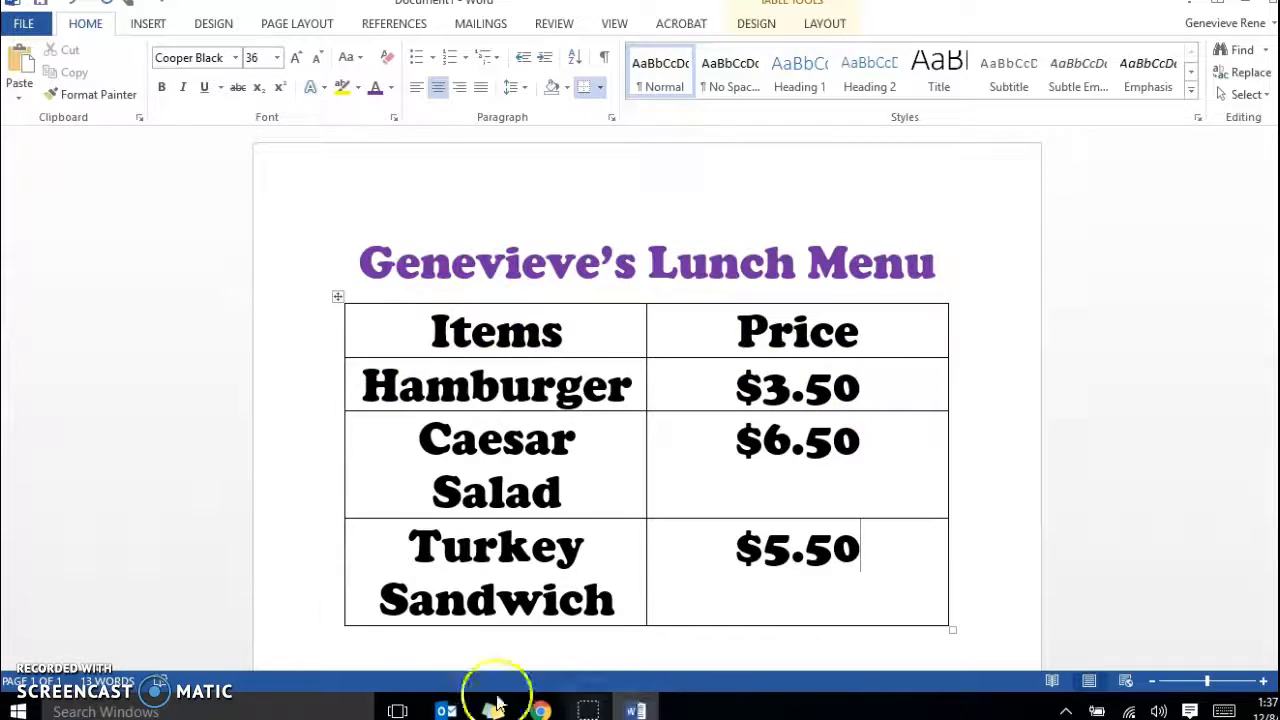
Set the font size of all the text in the menu table to 18.
{"action": "mouse_move", "coordinate": [347, 357]}
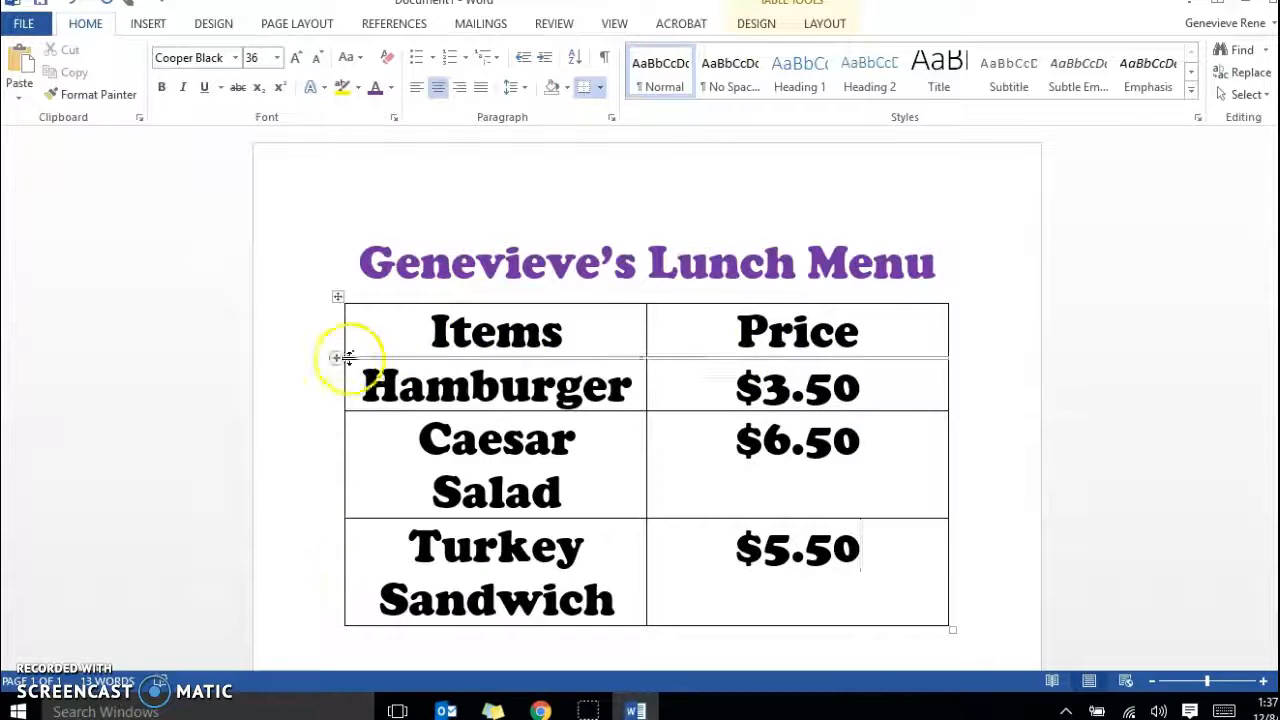
{"action": "left_click", "coordinate": [405, 331]}
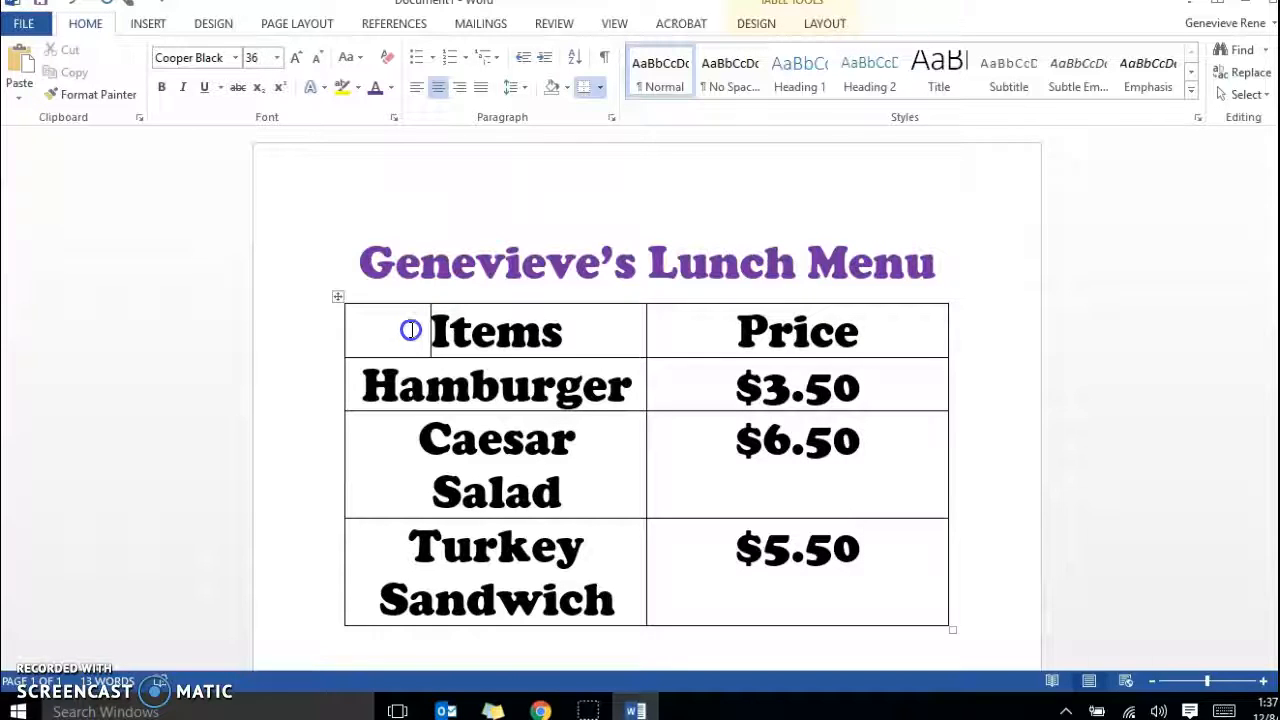
{"action": "left_click", "coordinate": [421, 331]}
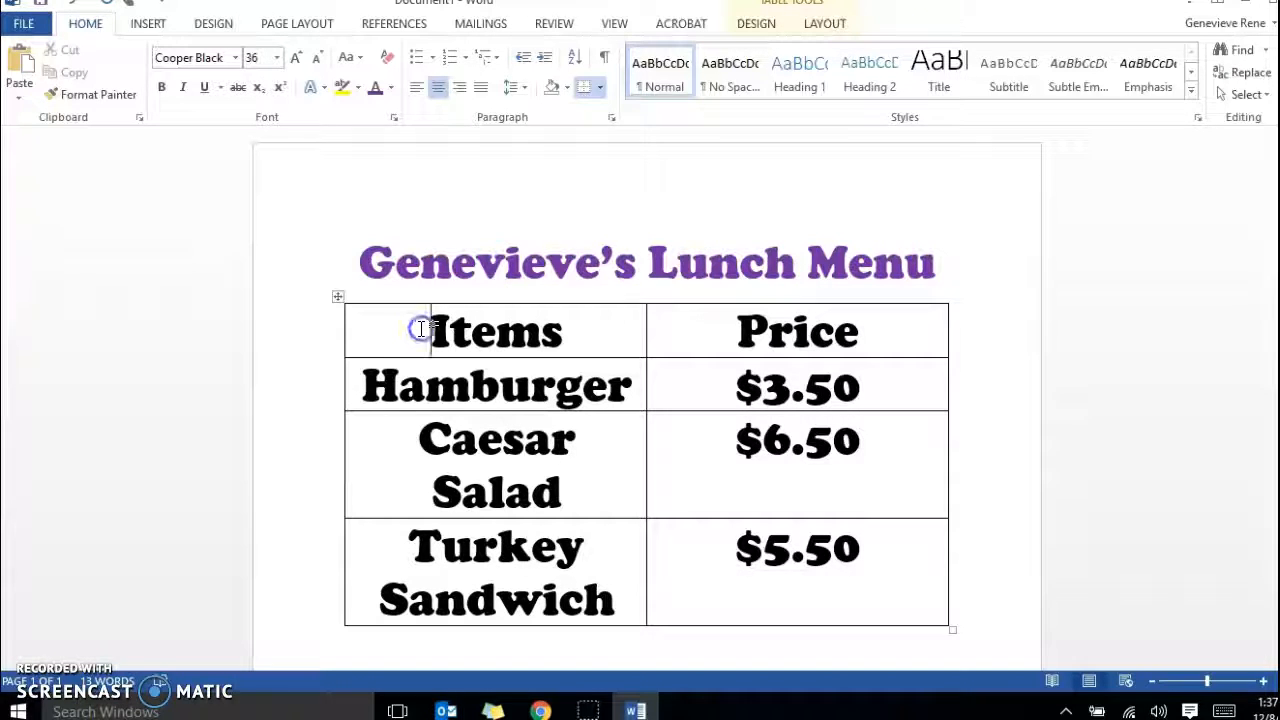
{"action": "left_click_drag", "start_coordinate": [421, 331], "coordinate": [737, 563]}
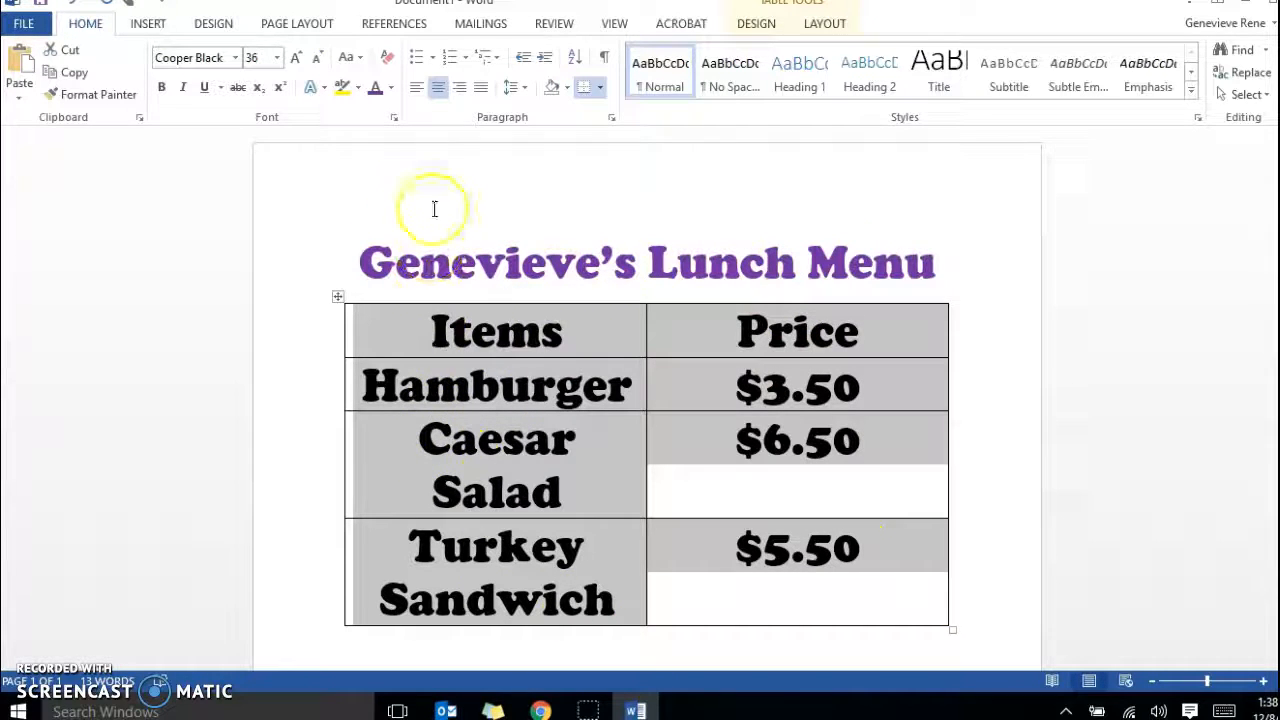
{"action": "left_click", "coordinate": [277, 58]}
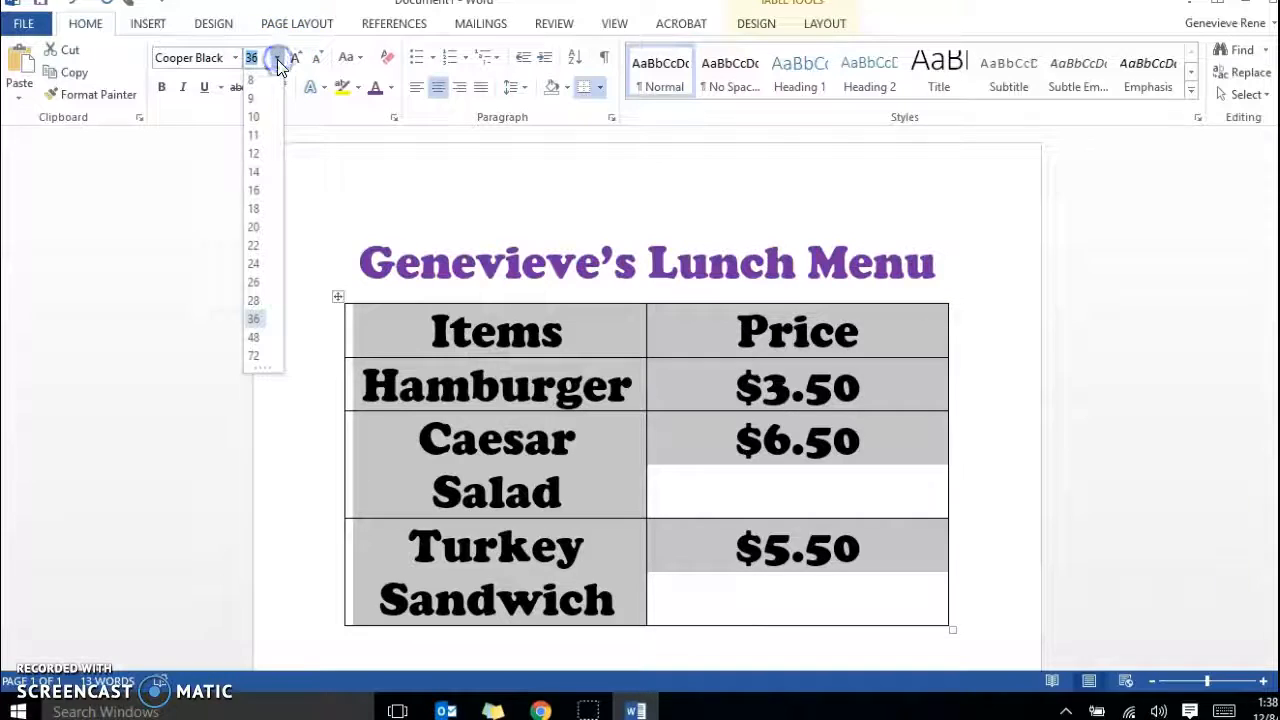
{"action": "left_click", "coordinate": [255, 176]}
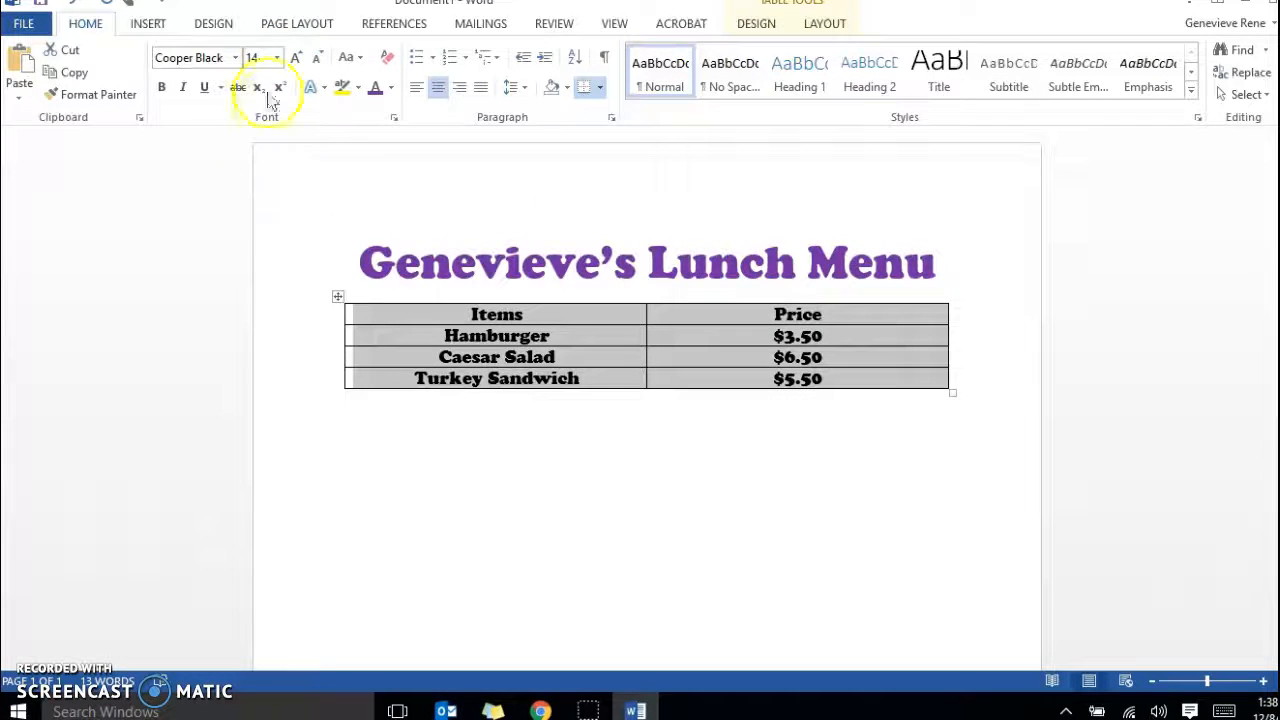
{"action": "left_click", "coordinate": [277, 57]}
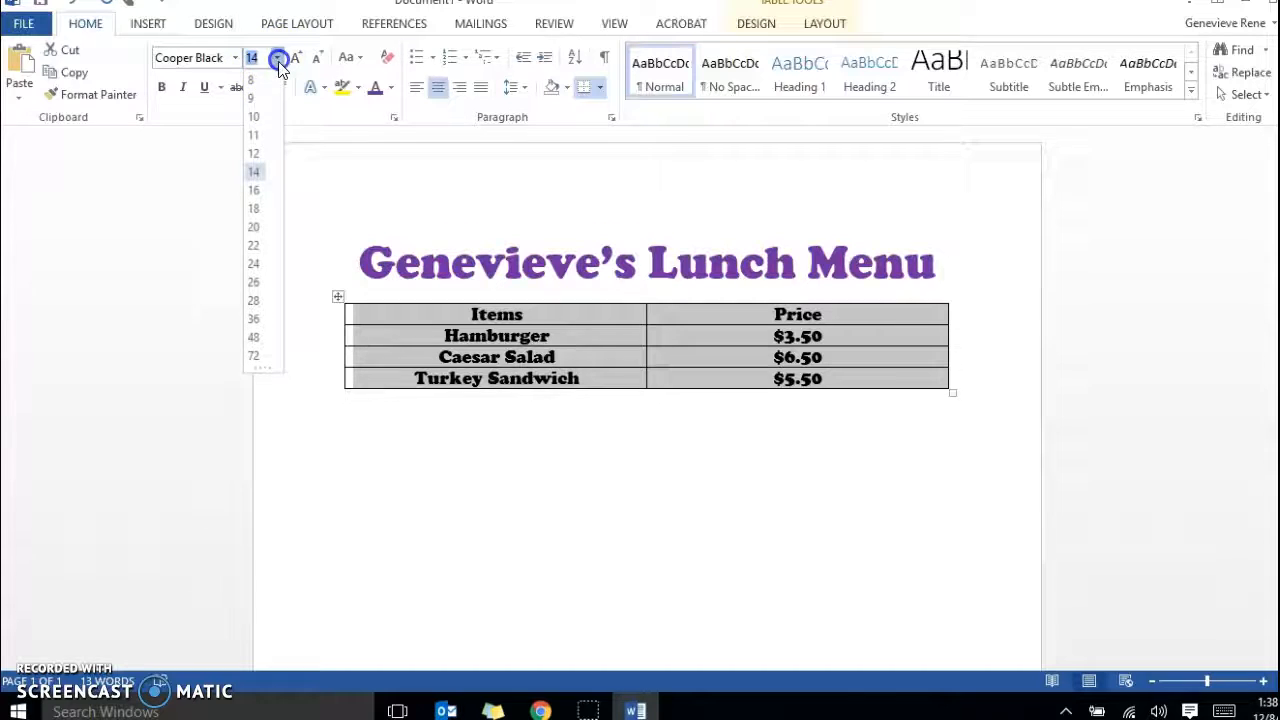
{"action": "left_click", "coordinate": [258, 213]}
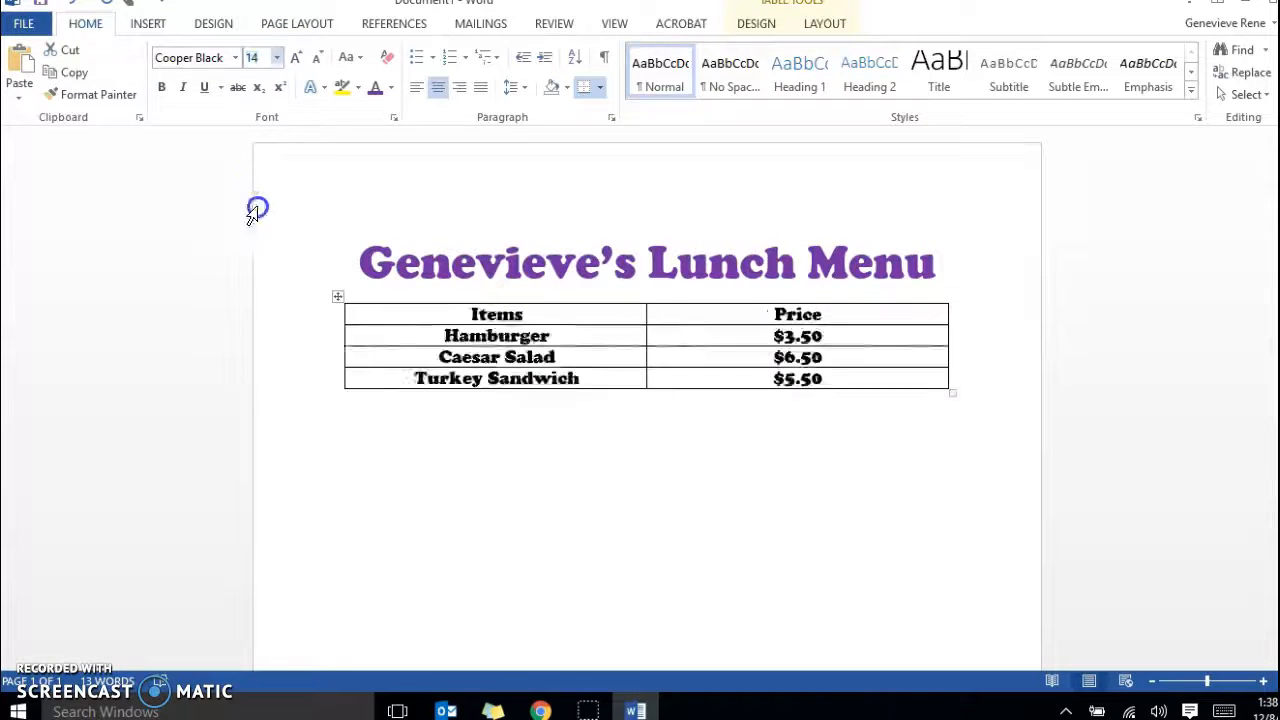
Make the "Items" and "Price" headings in the table's header row bold.
{"action": "left_click", "coordinate": [531, 322]}
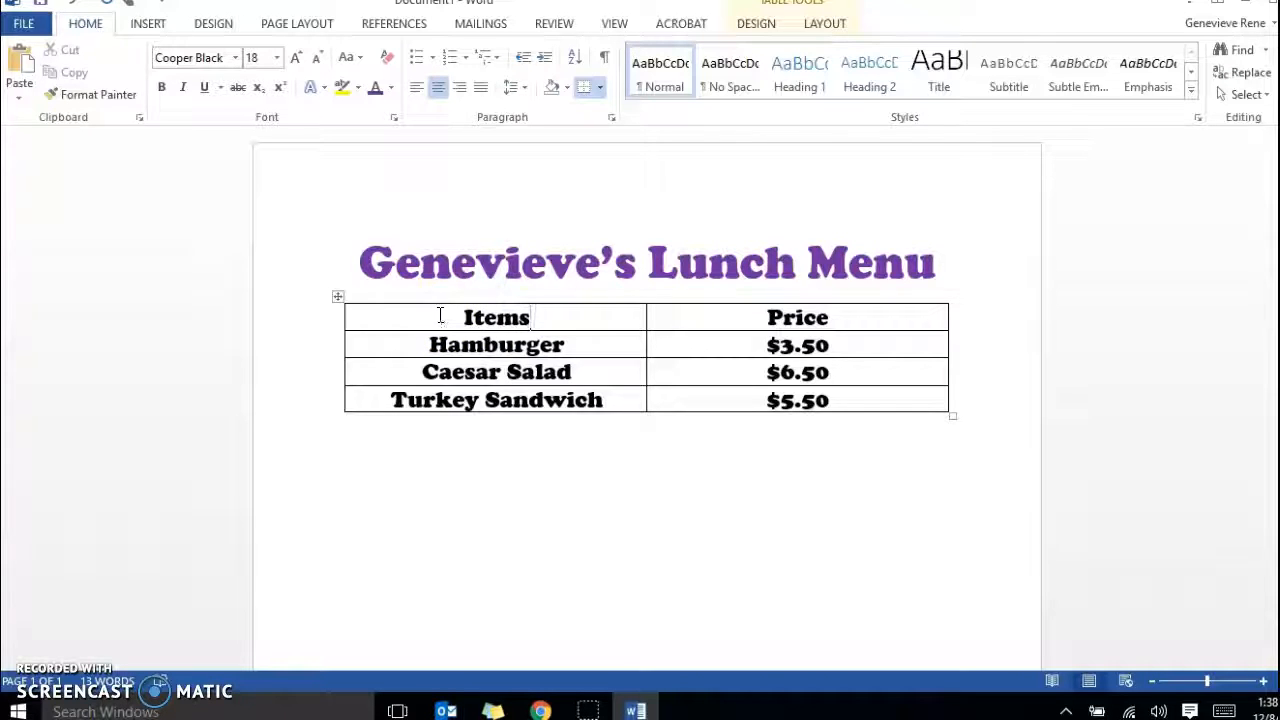
{"action": "left_click_drag", "start_coordinate": [440, 316], "coordinate": [539, 322]}
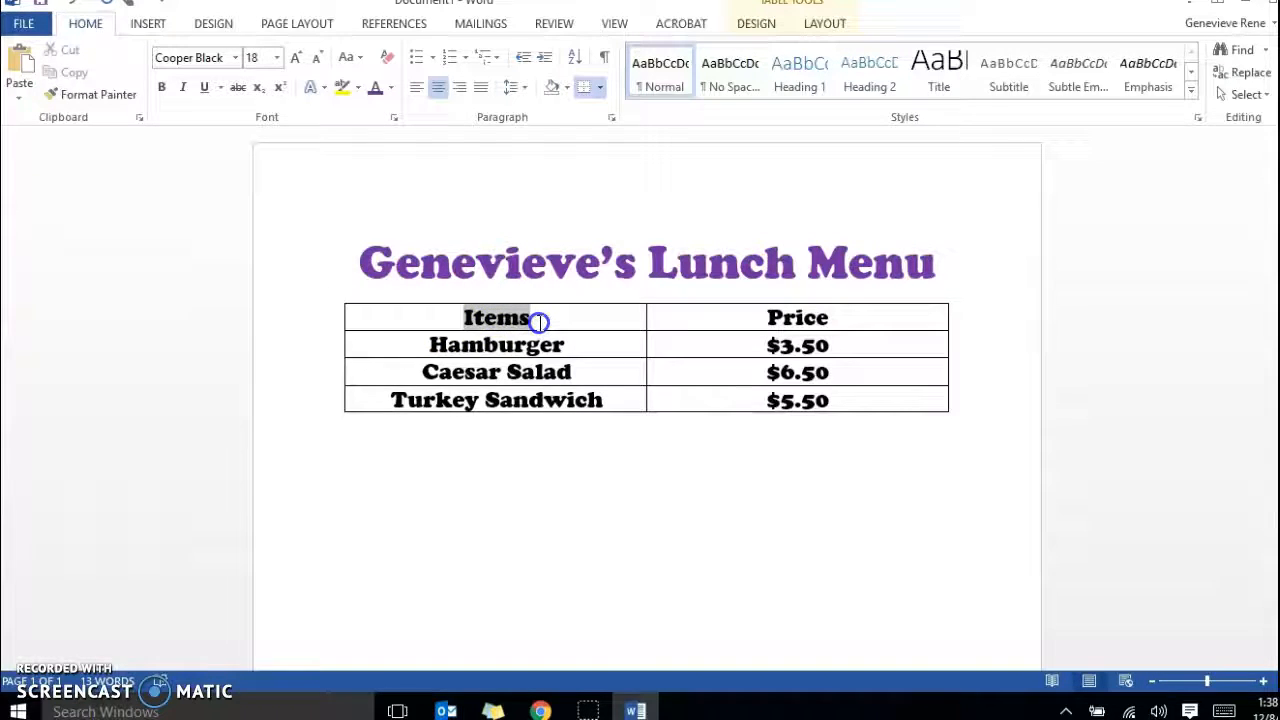
{"action": "left_click_drag", "start_coordinate": [628, 330], "coordinate": [826, 317]}
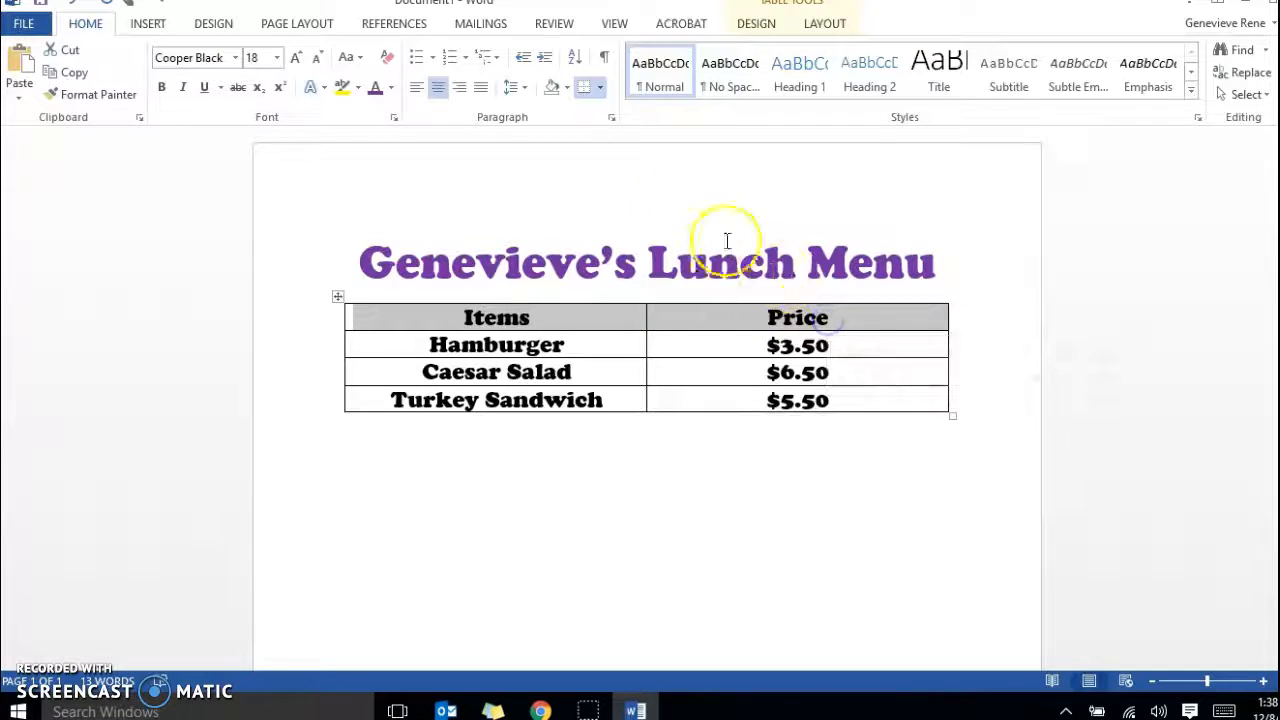
{"action": "left_click", "coordinate": [164, 88]}
{"action": "left_click", "coordinate": [164, 88]}
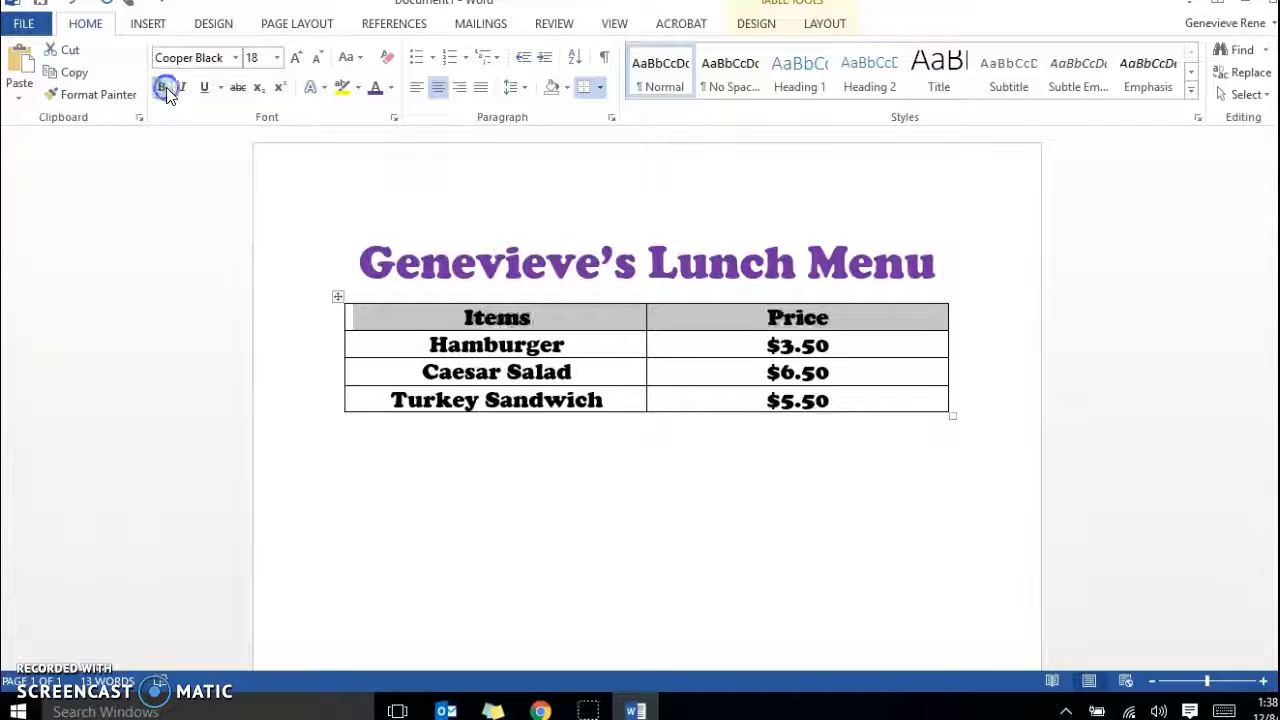
{"action": "left_click", "coordinate": [165, 89]}
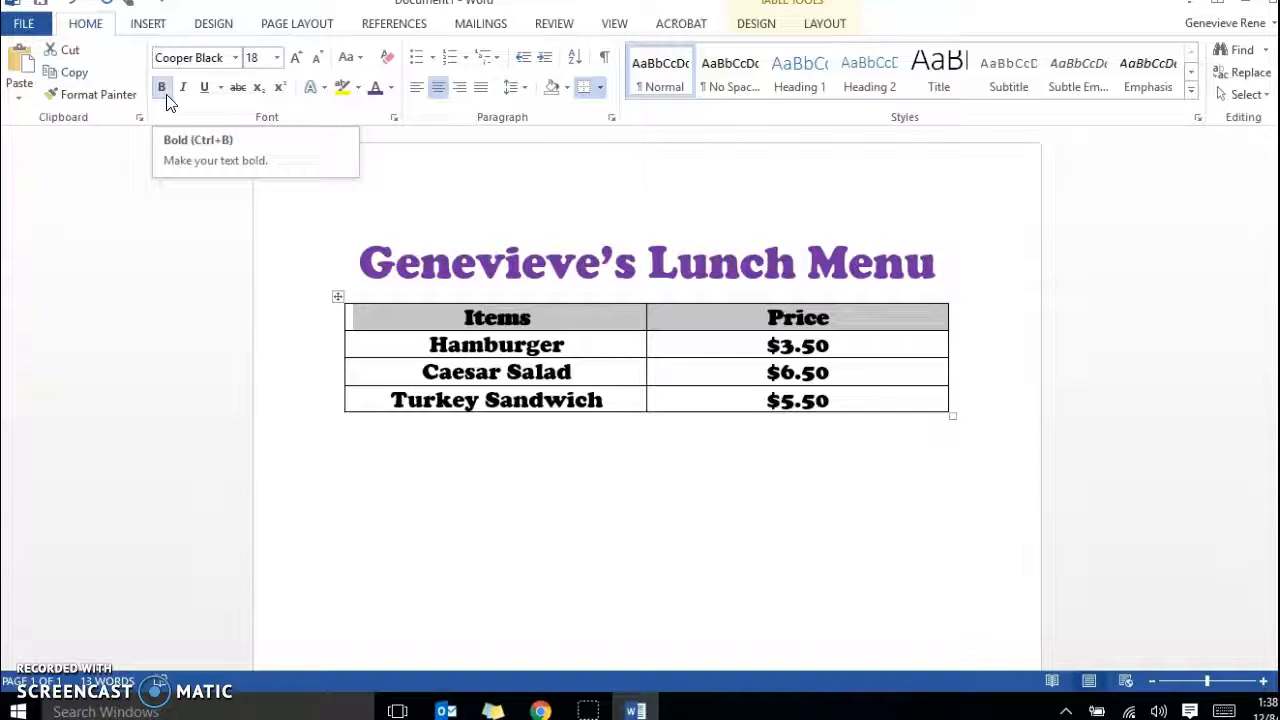
{"action": "left_click", "coordinate": [962, 463]}
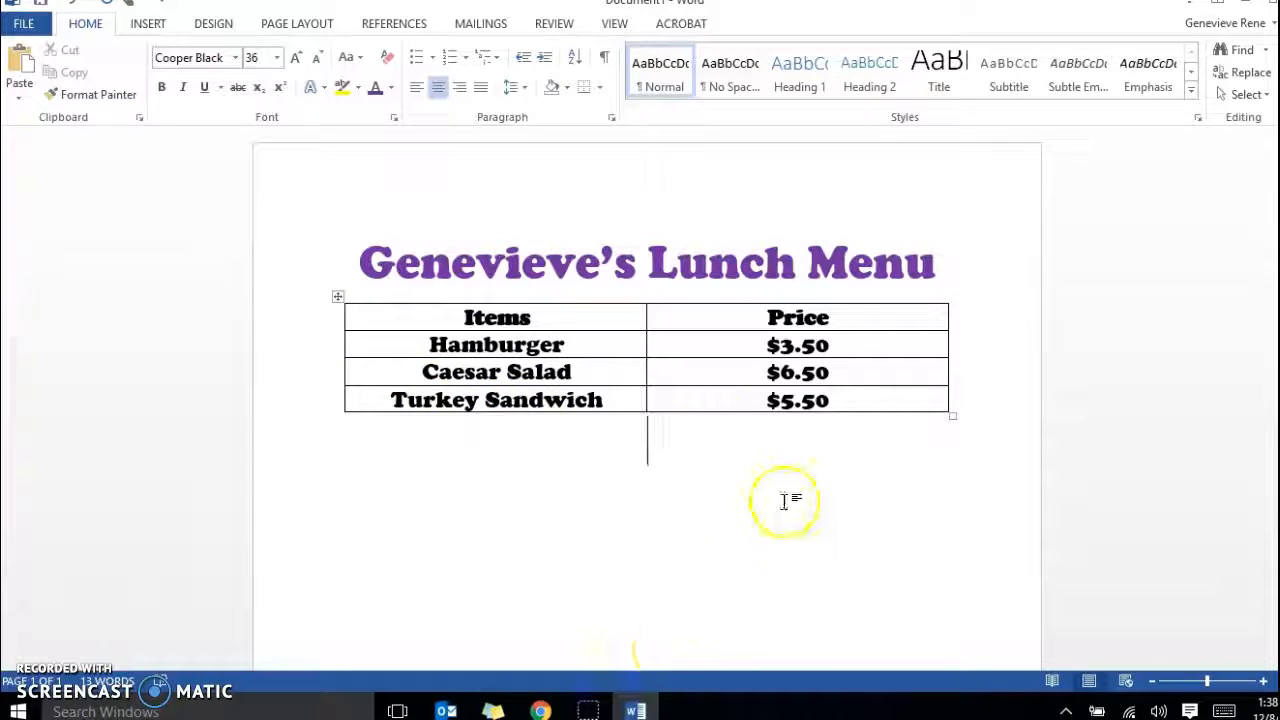
{"action": "left_click", "coordinate": [543, 318]}
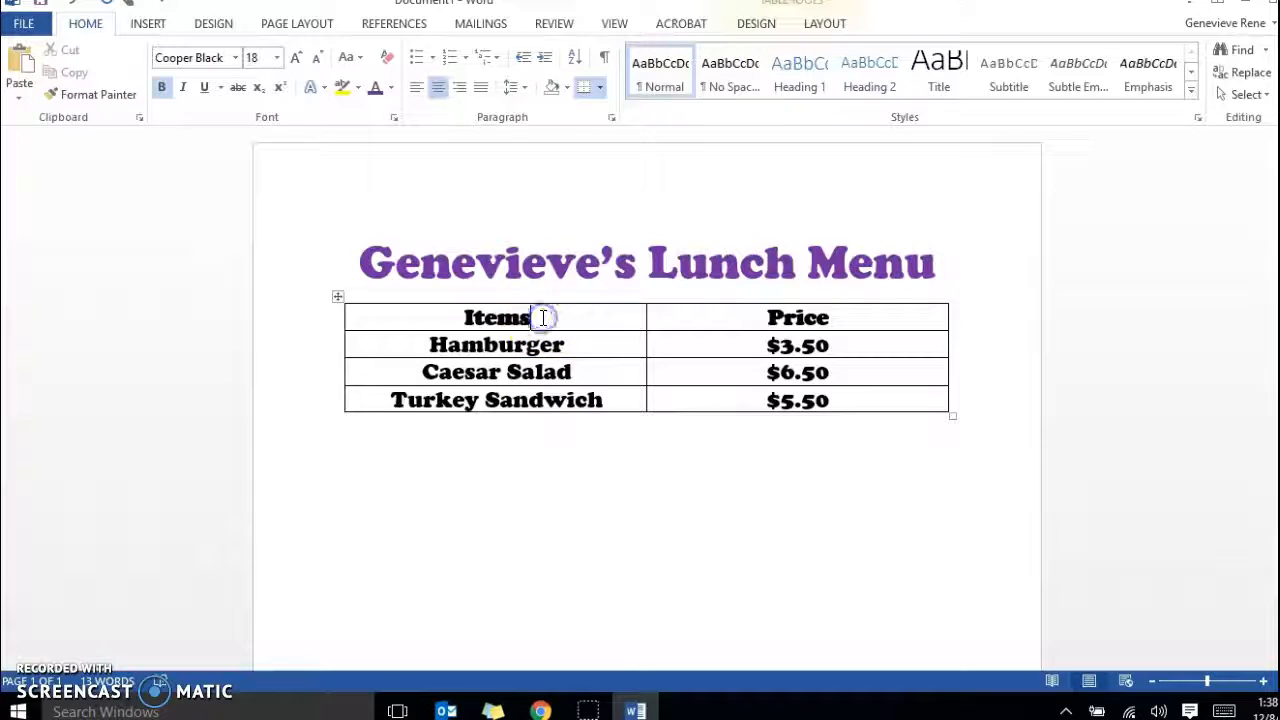
{"action": "left_click", "coordinate": [838, 316]}
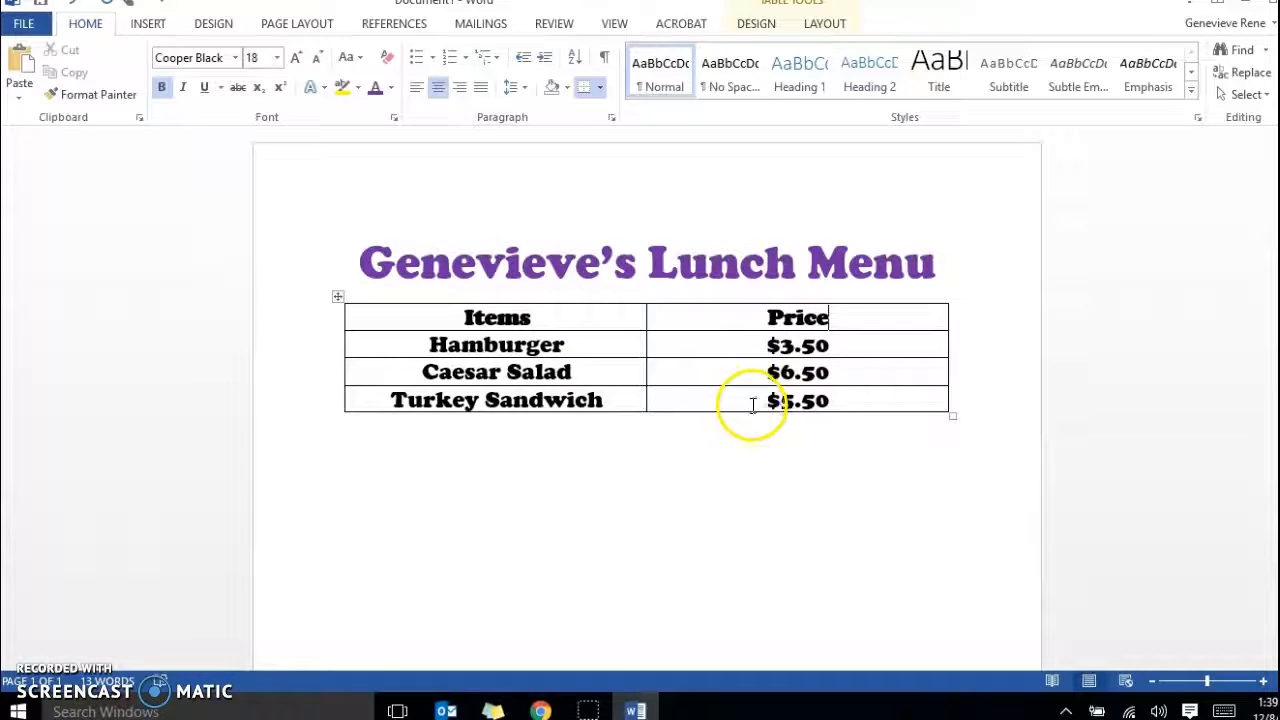
Search Bing's online pictures for "hamburger" to insert an image on the line below the table.
{"action": "left_click", "coordinate": [706, 470]}
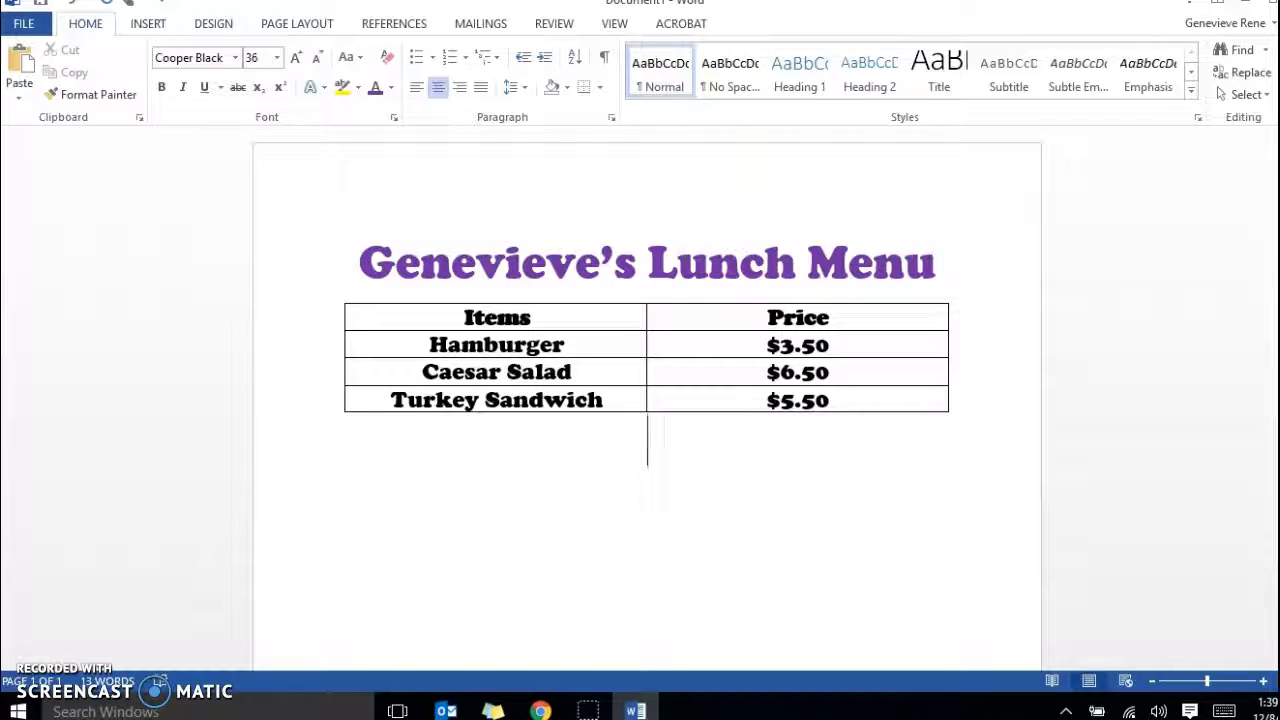
{"action": "left_click", "coordinate": [148, 24]}
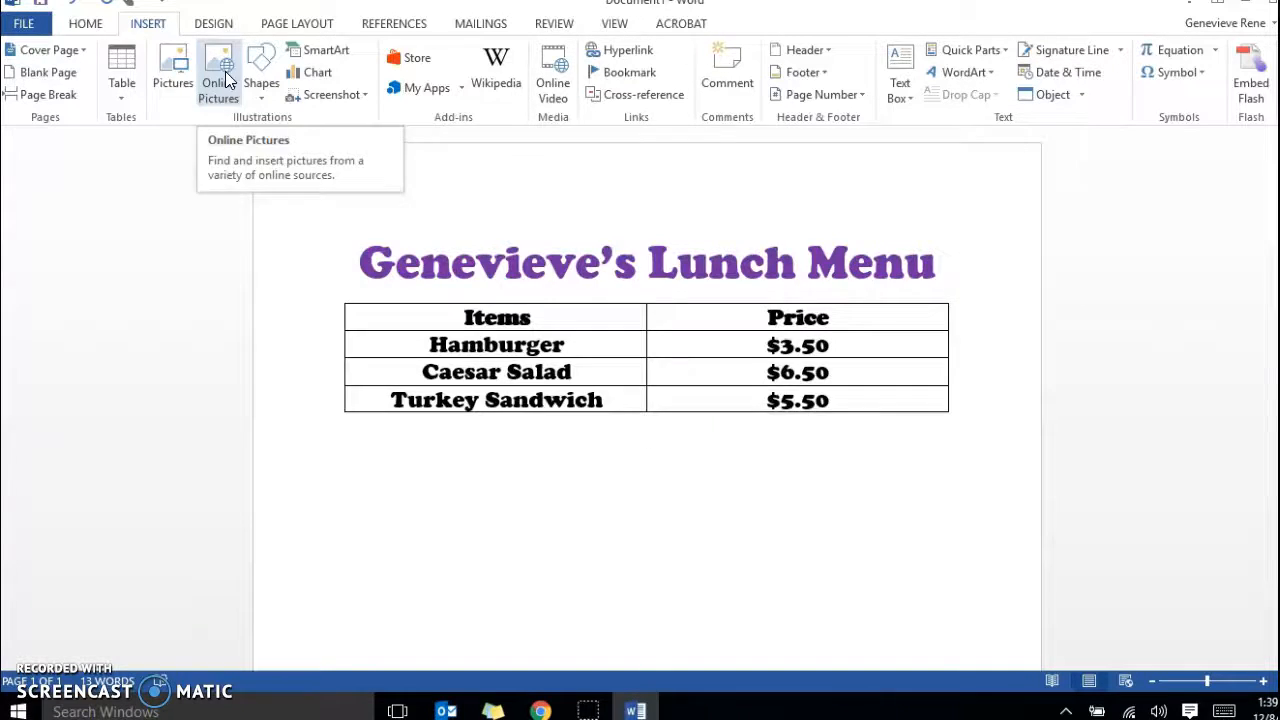
{"action": "left_click", "coordinate": [226, 80]}
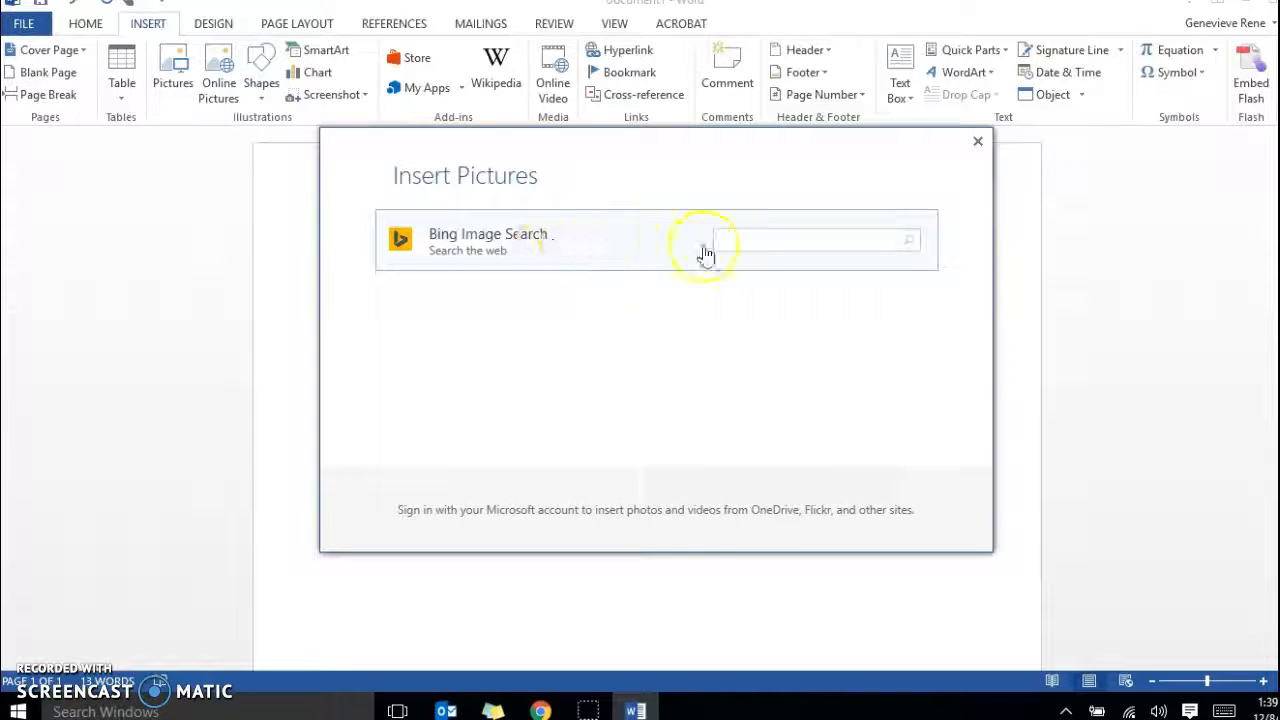
{"action": "left_click", "coordinate": [764, 240]}
{"action": "left_click", "coordinate": [764, 240]}
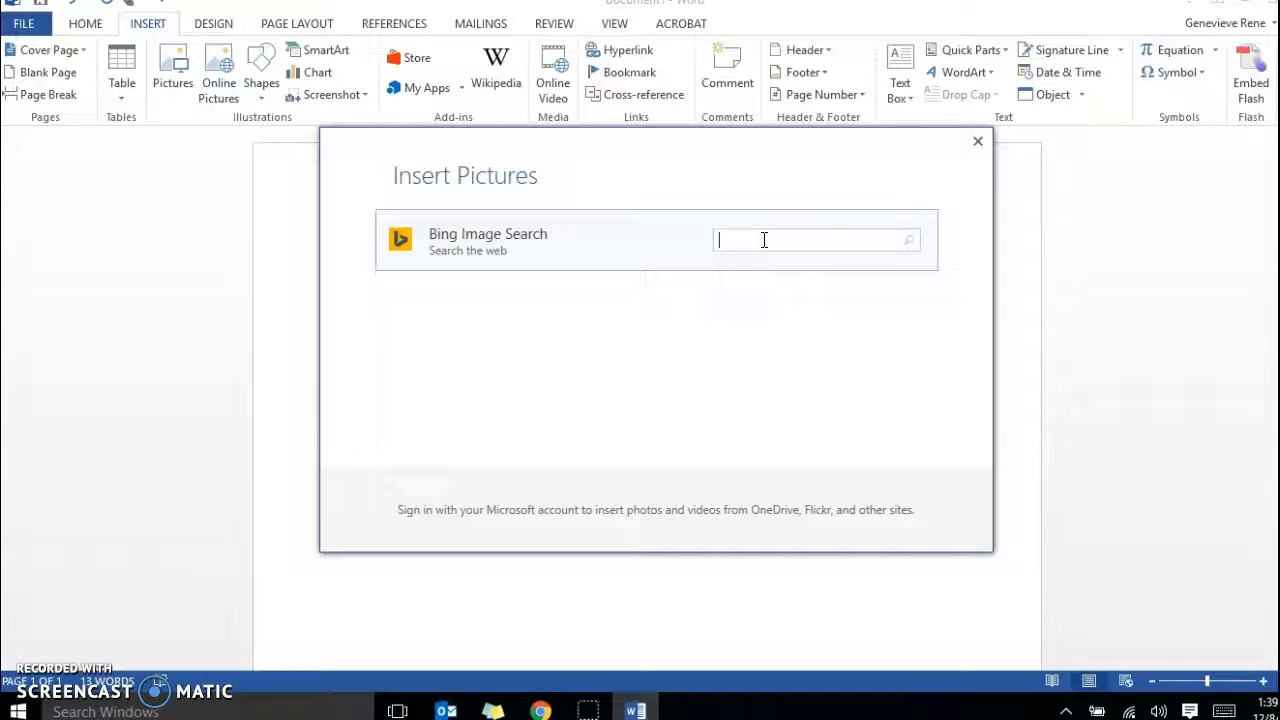
{"action": "left_click_drag", "start_coordinate": [717, 157], "coordinate": [722, 188]}
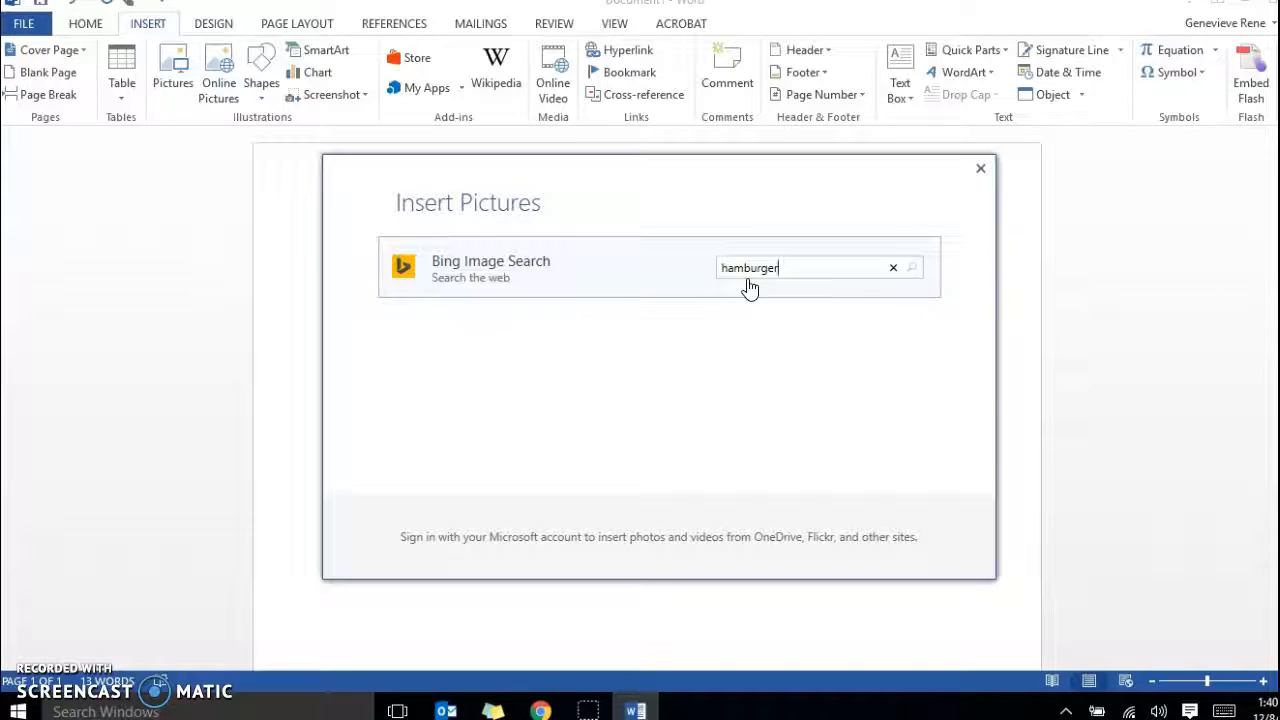
{"action": "key", "text": "Return"}
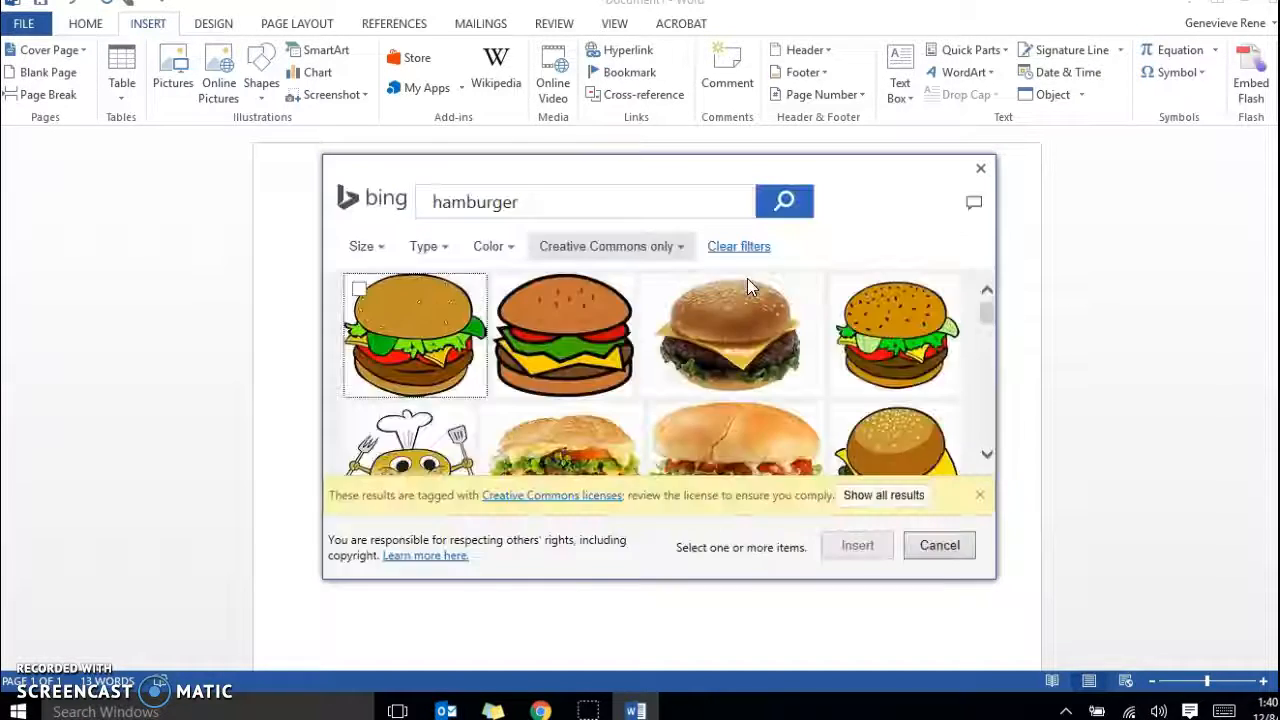
Insert the burger photo with lettuce, tomato and melted cheese, beside the cartoon chef burger, from the search results.
{"action": "left_click", "coordinate": [987, 455]}
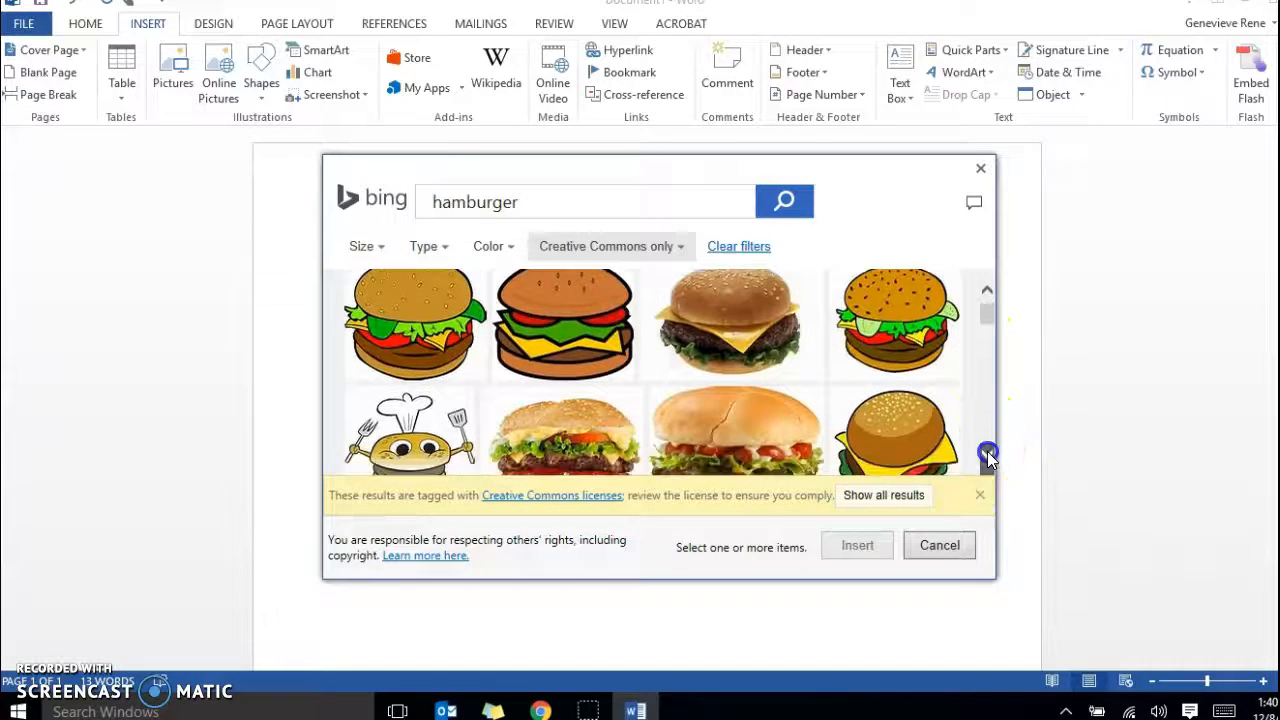
{"action": "left_click", "coordinate": [987, 455]}
{"action": "left_click", "coordinate": [987, 455]}
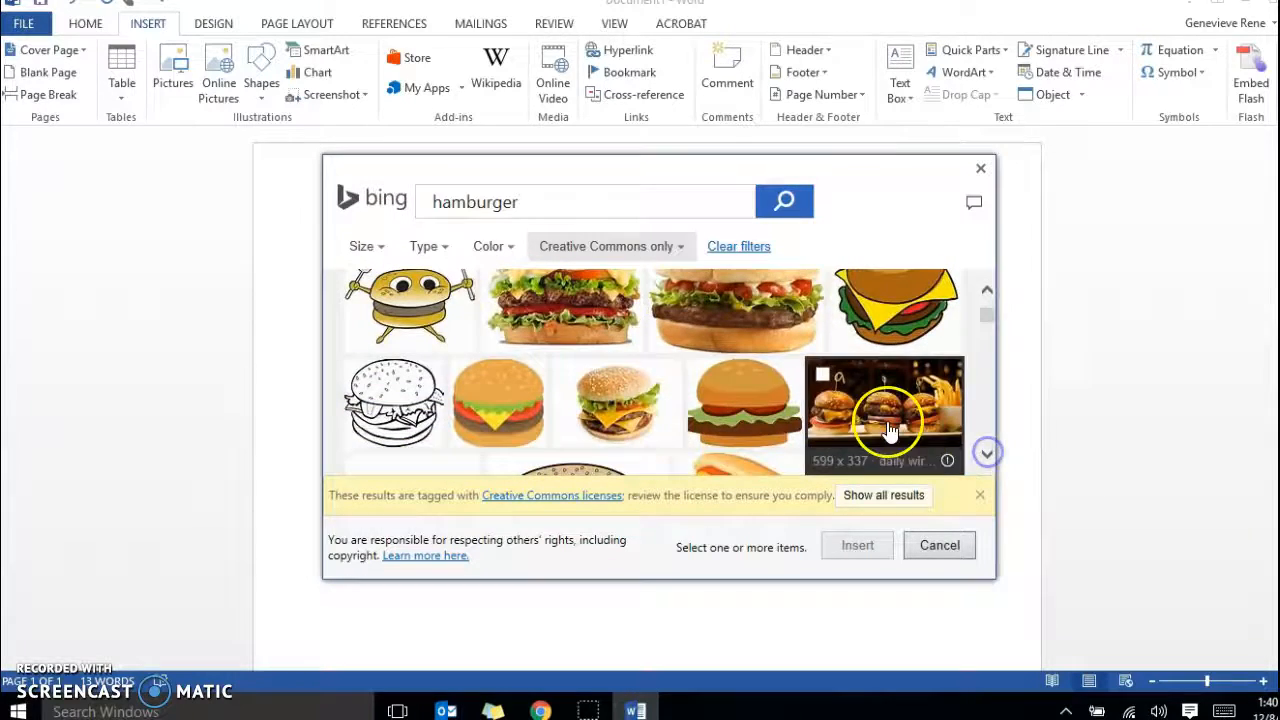
{"action": "left_click", "coordinate": [986, 289]}
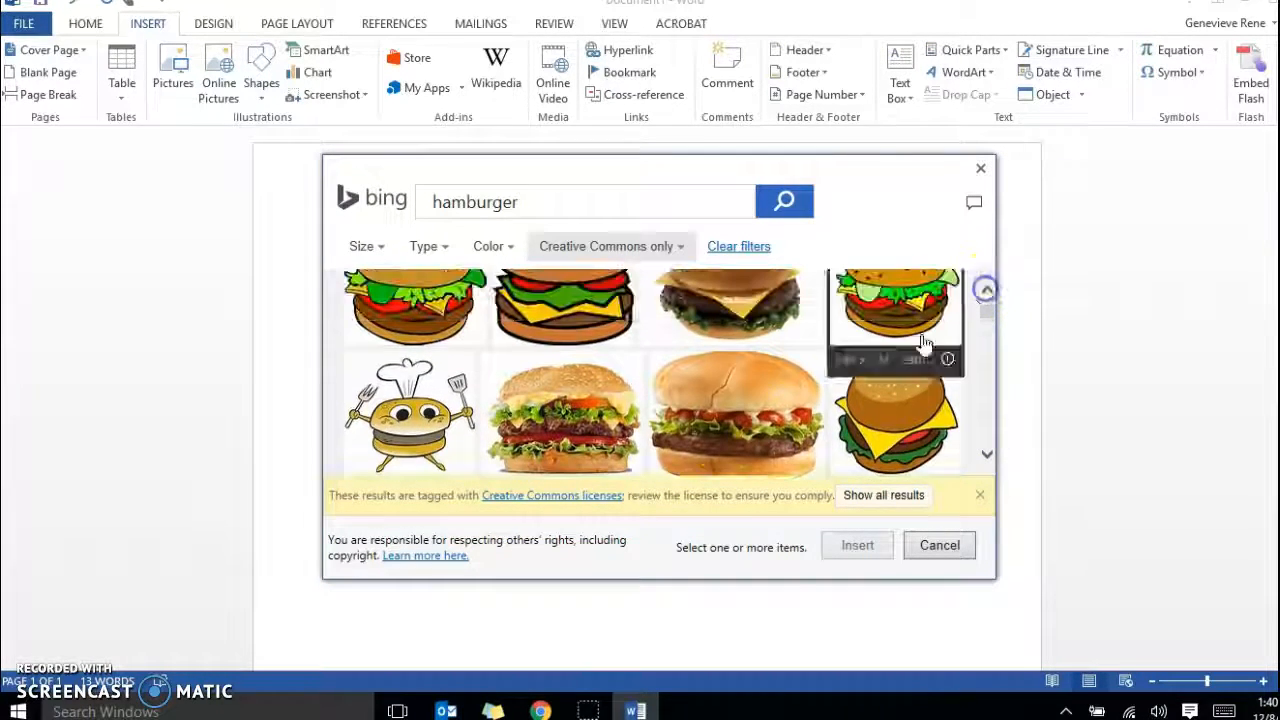
{"action": "left_click", "coordinate": [540, 401]}
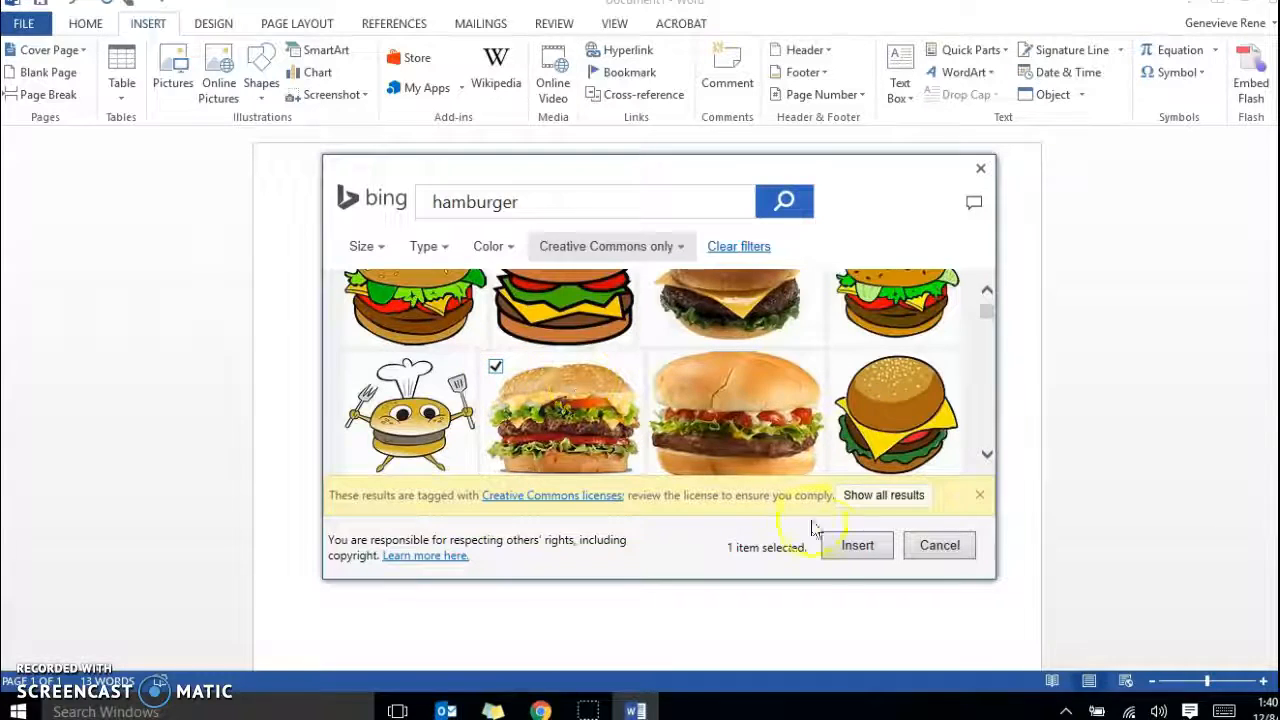
{"action": "left_click", "coordinate": [855, 547]}
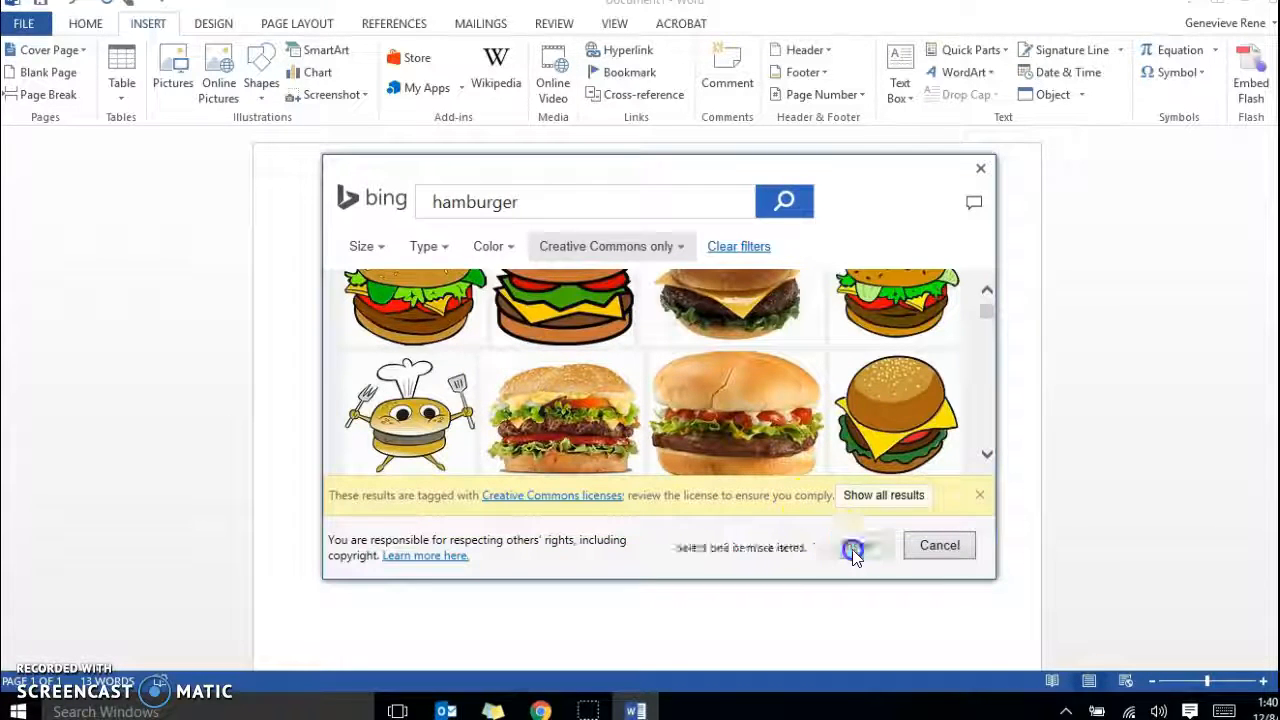
Shrink the hamburger picture to about 1.18" high by 1.47" wide and rotate it upright.
{"action": "scroll", "coordinate": [634, 455], "scroll_direction": "down", "scroll_amount": 3}
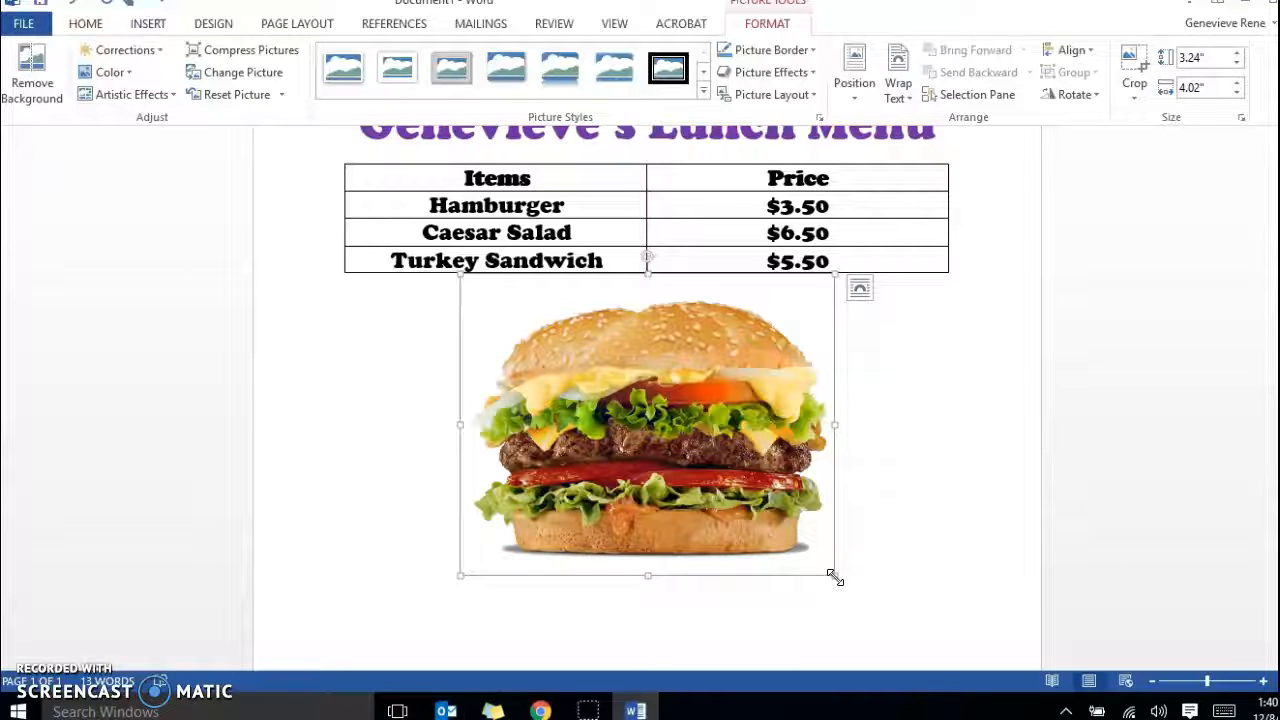
{"action": "left_click_drag", "start_coordinate": [835, 577], "coordinate": [836, 578]}
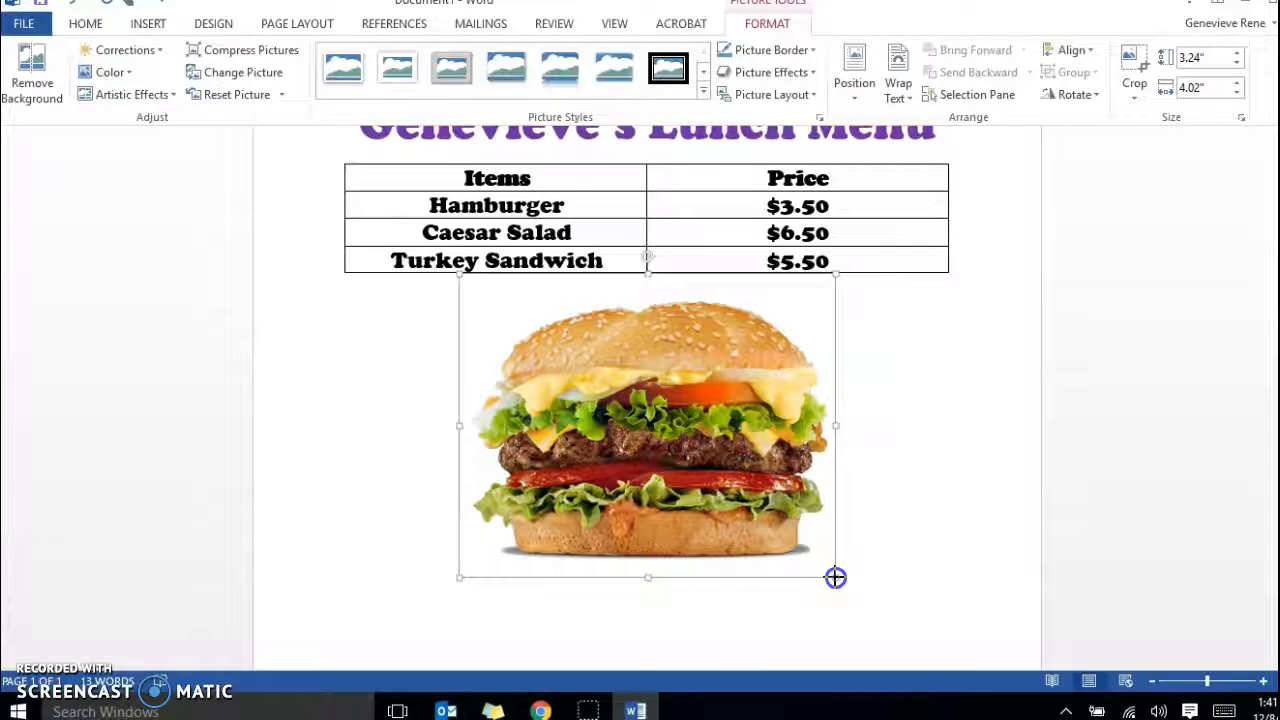
{"action": "left_click_drag", "start_coordinate": [835, 577], "coordinate": [596, 268]}
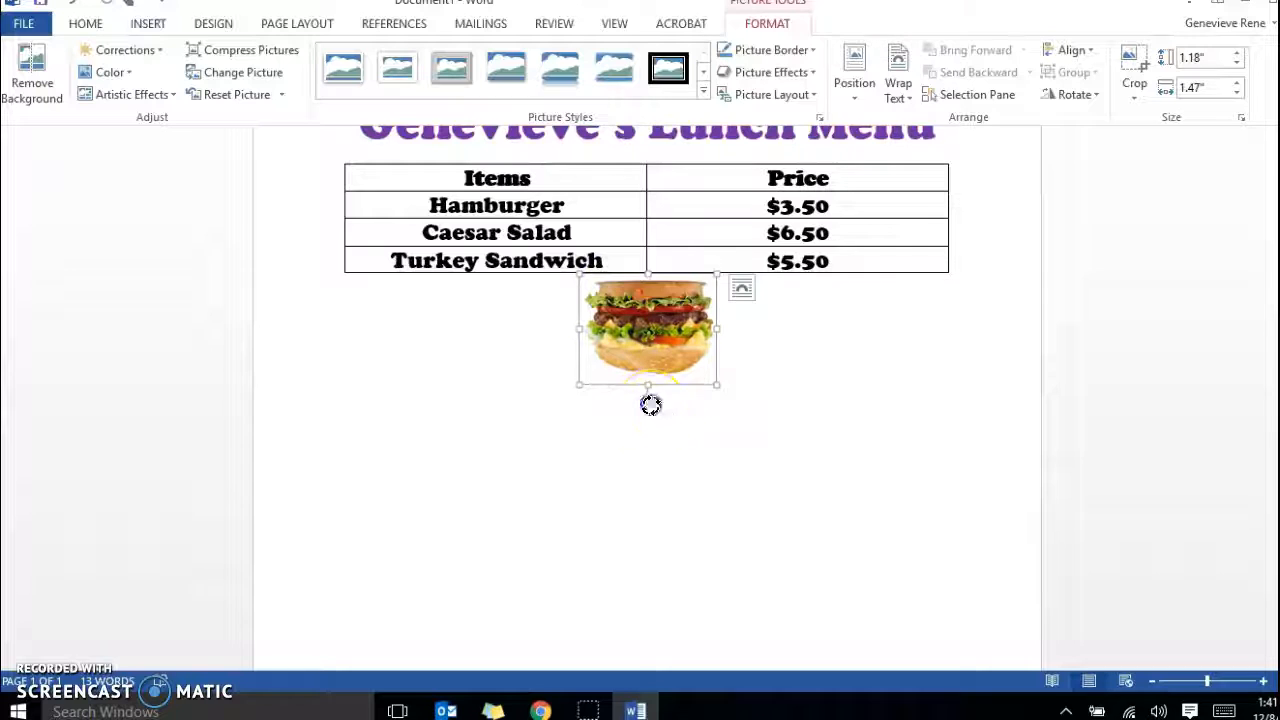
{"action": "left_click_drag", "start_coordinate": [648, 398], "coordinate": [647, 264]}
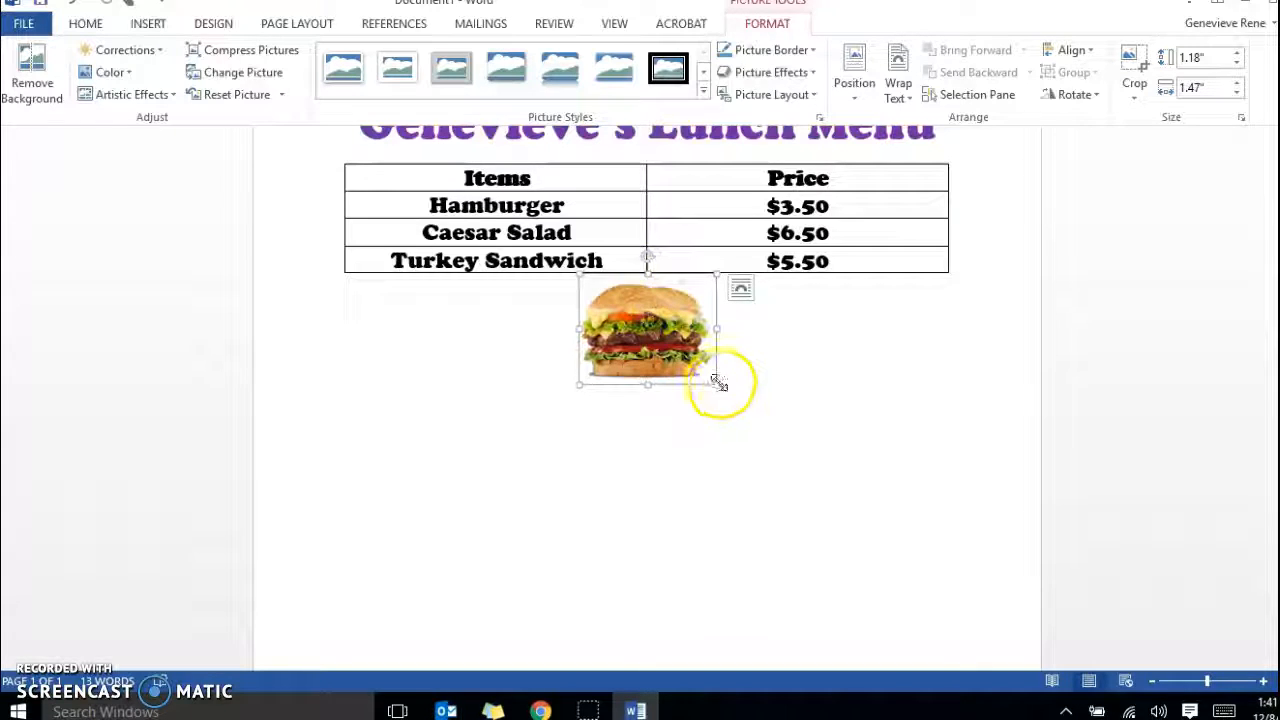
Shrink the hamburger picture to about 0.71" high by 0.88" wide and move it after "Hamburger" in the table, separated by a space.
{"action": "left_click_drag", "start_coordinate": [716, 383], "coordinate": [661, 313]}
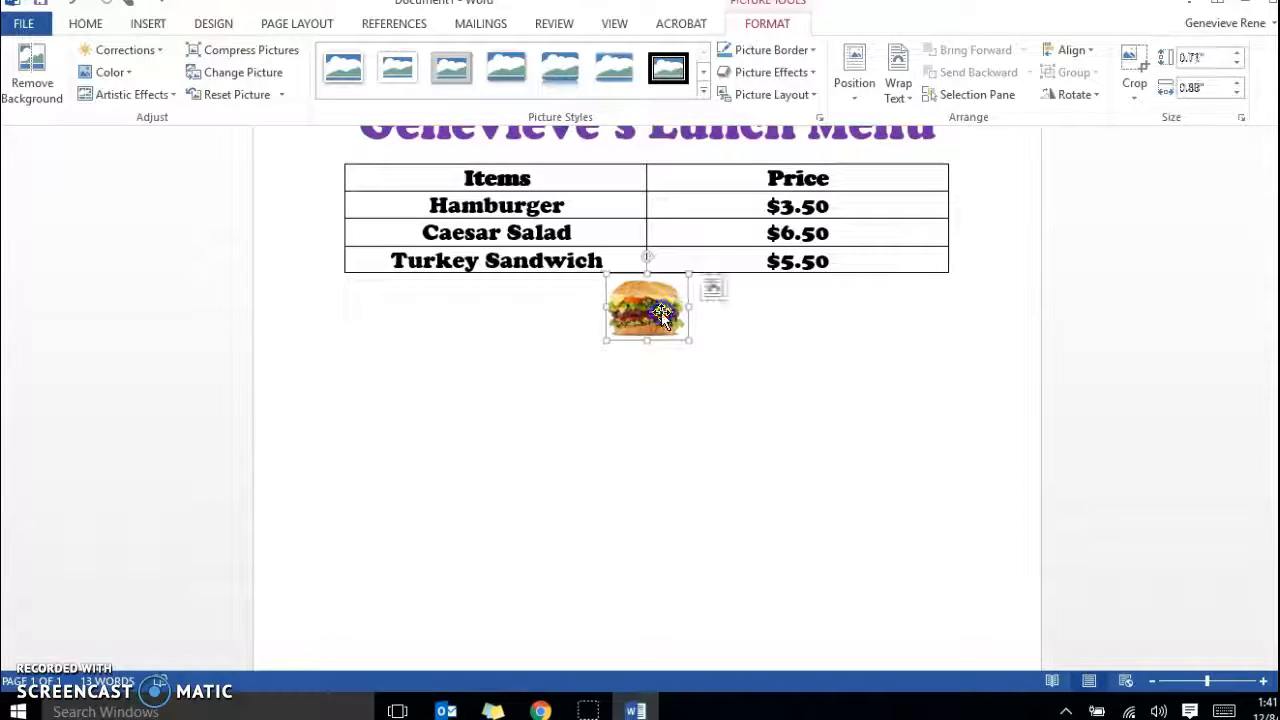
{"action": "left_click", "coordinate": [657, 310]}
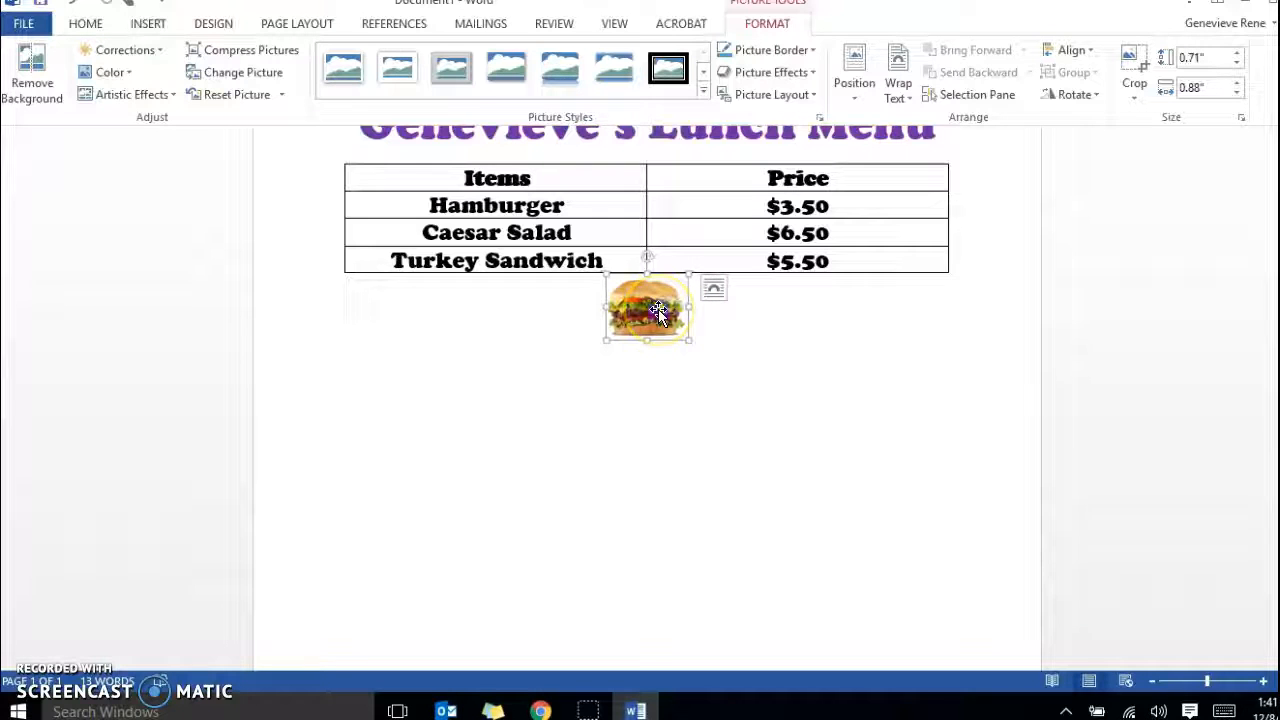
{"action": "left_click_drag", "start_coordinate": [657, 310], "coordinate": [568, 228]}
{"action": "left_click", "coordinate": [472, 249]}
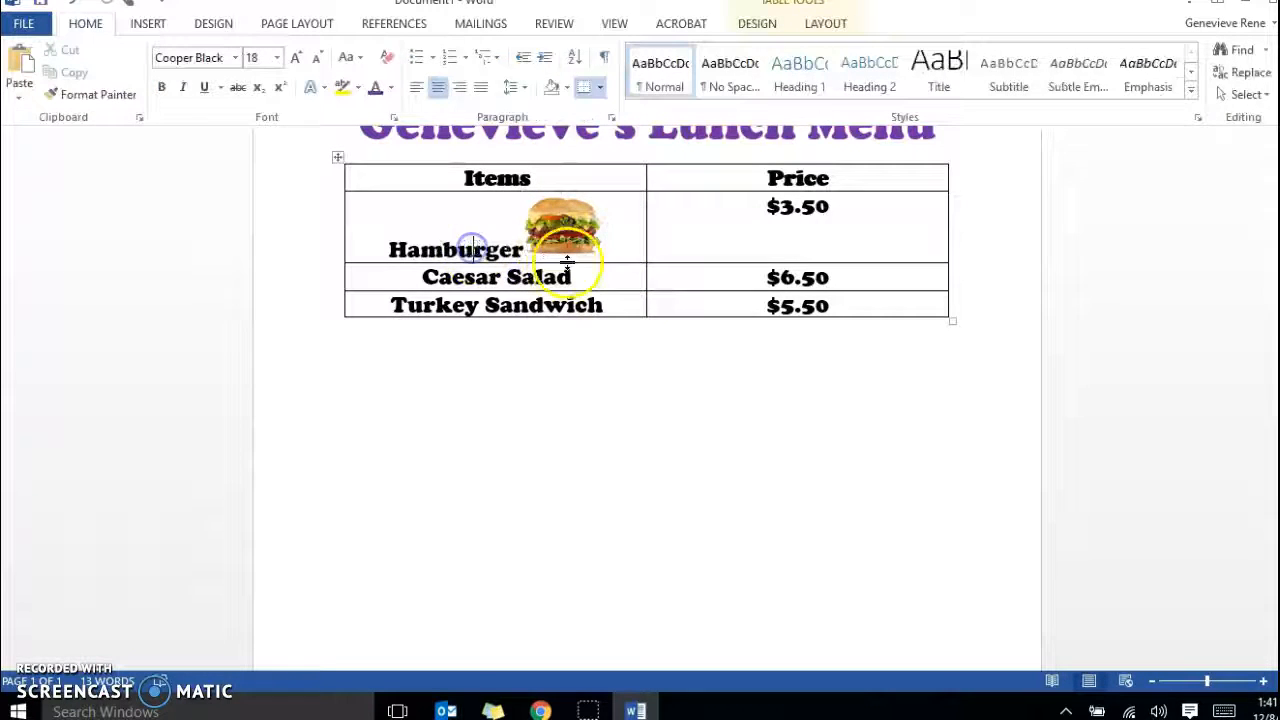
{"action": "left_click", "coordinate": [523, 247]}
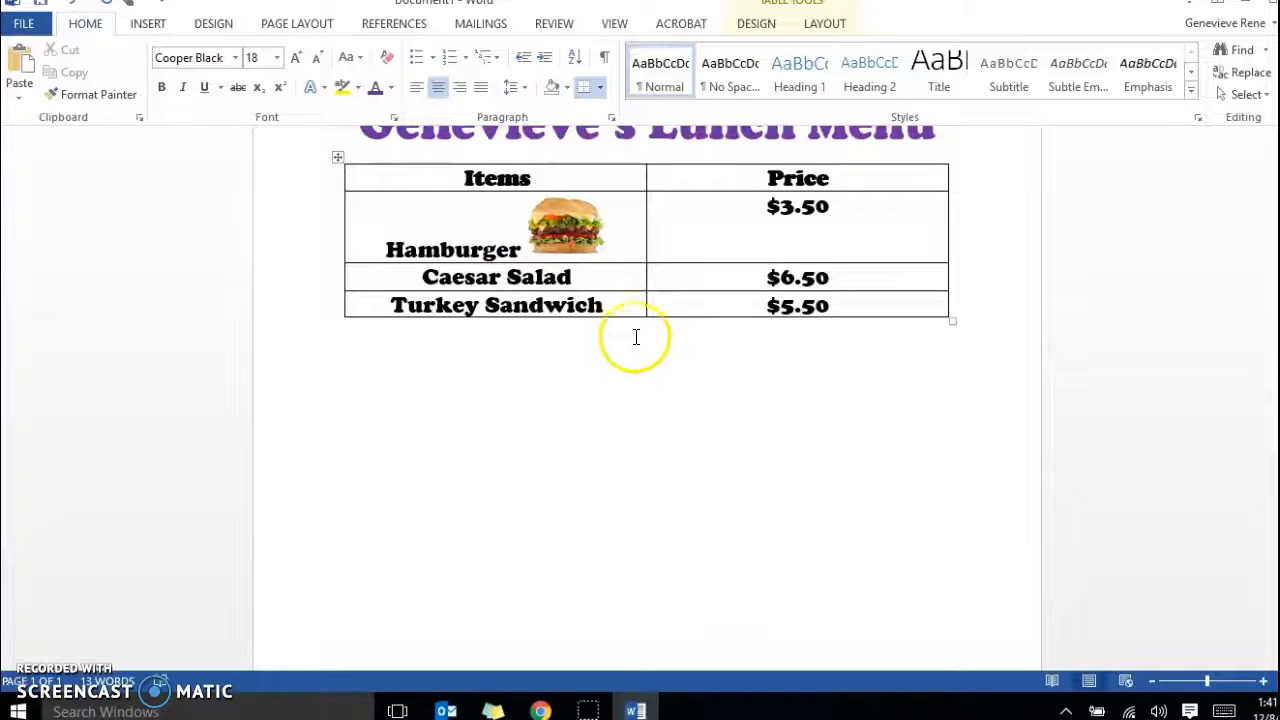
Search Bing's online pictures for "caesar salad" to insert an image after the "Caesar Salad" text in the table.
{"action": "left_click", "coordinate": [625, 278]}
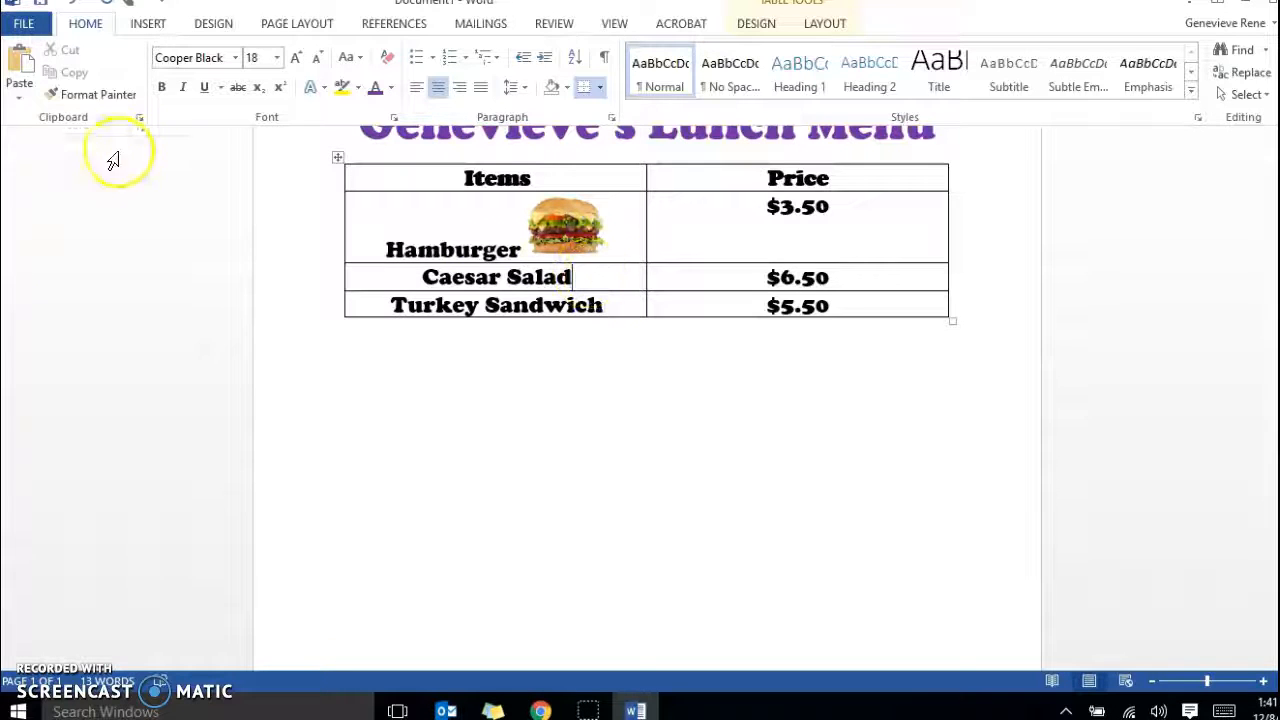
{"action": "left_click", "coordinate": [147, 24]}
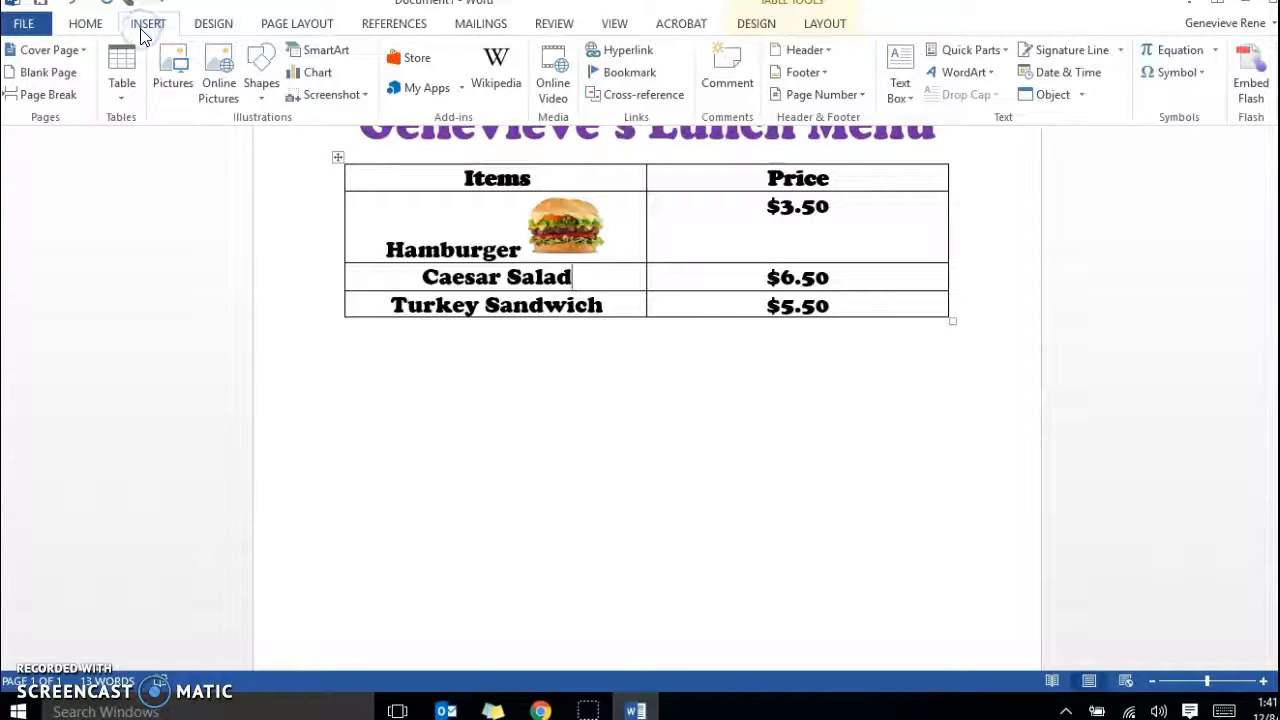
{"action": "left_click", "coordinate": [210, 85]}
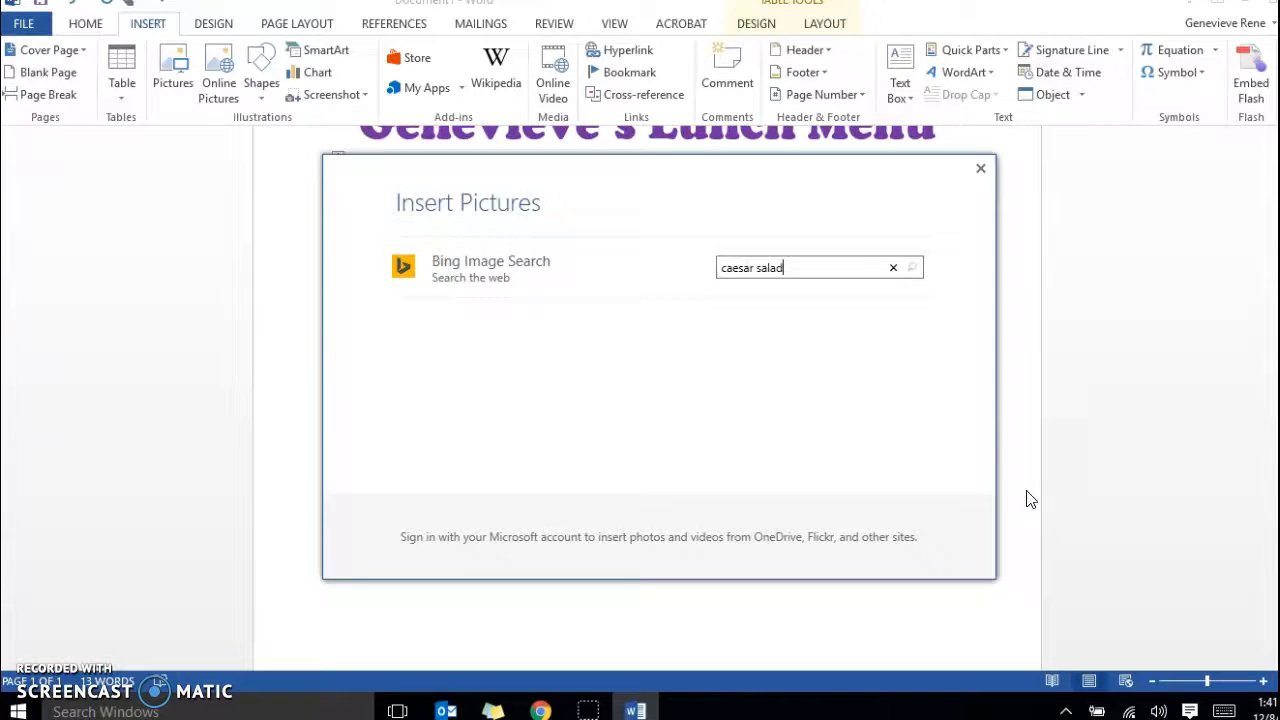
{"action": "key", "text": "Return"}
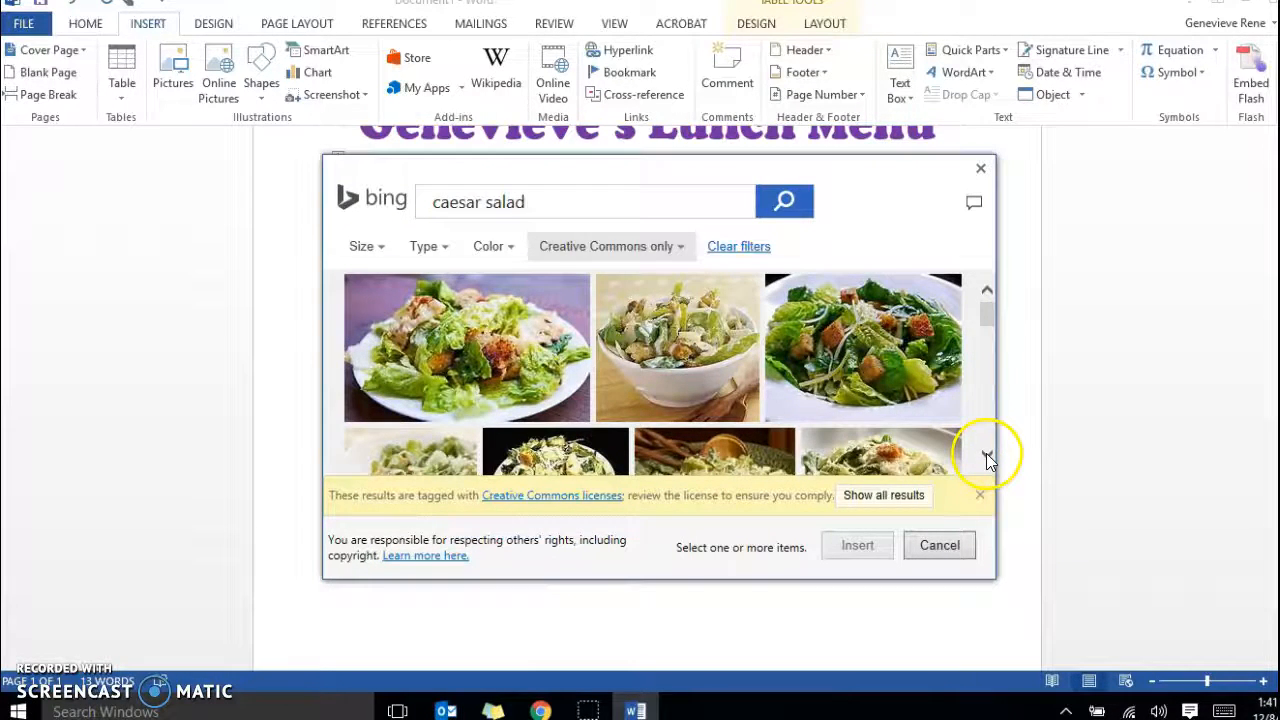
Insert the 730 x 548 caesar salad photo with croutons and shredded cheese on a white plate from the search results.
{"action": "left_click", "coordinate": [986, 455]}
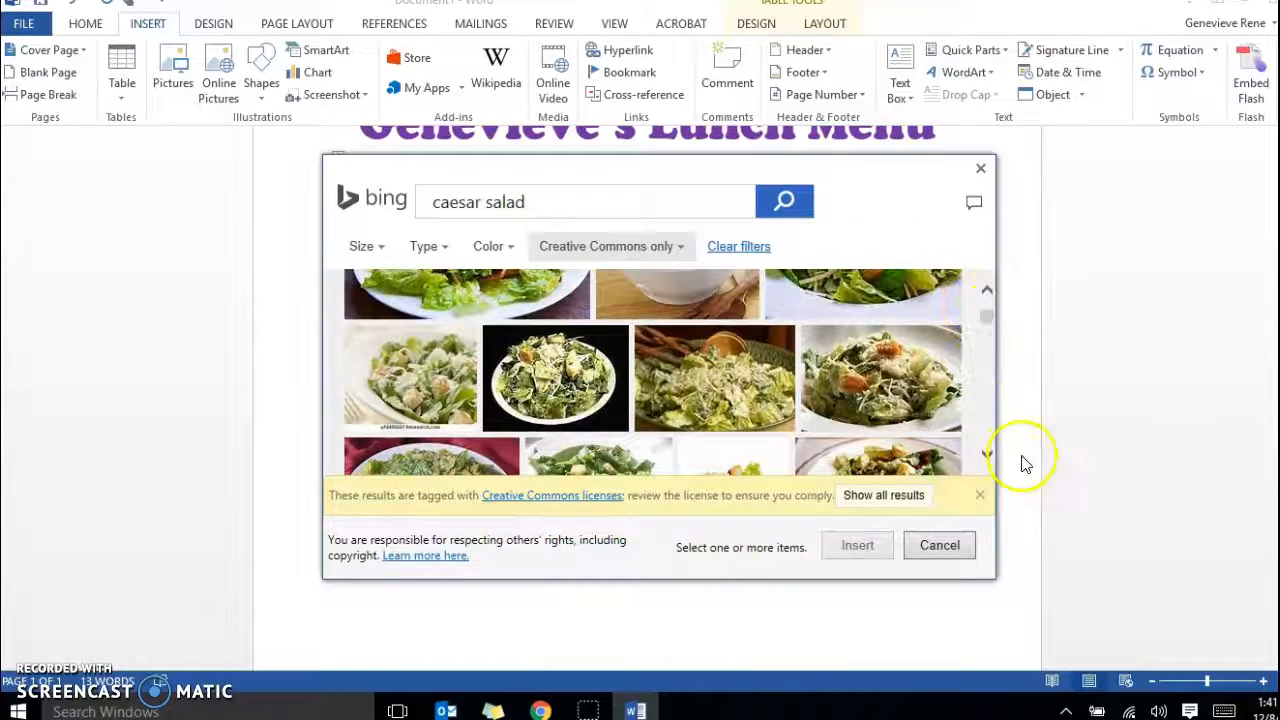
{"action": "left_click", "coordinate": [987, 455]}
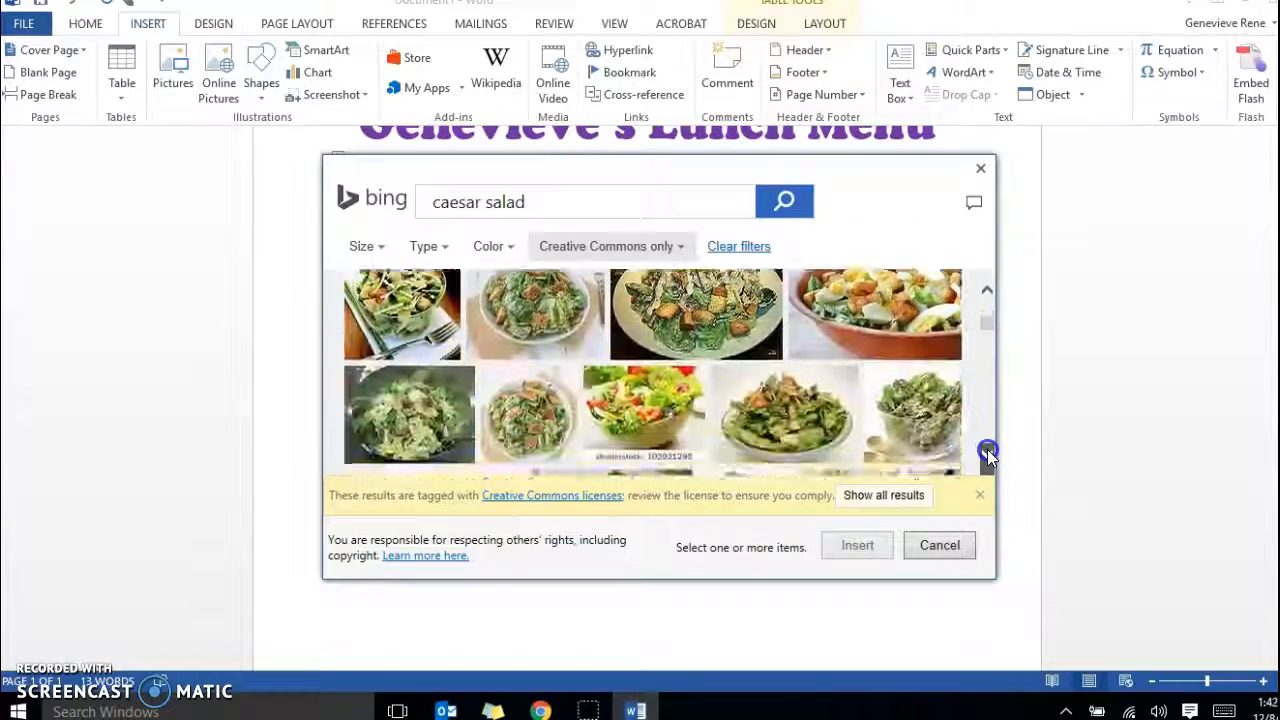
{"action": "left_click", "coordinate": [987, 455]}
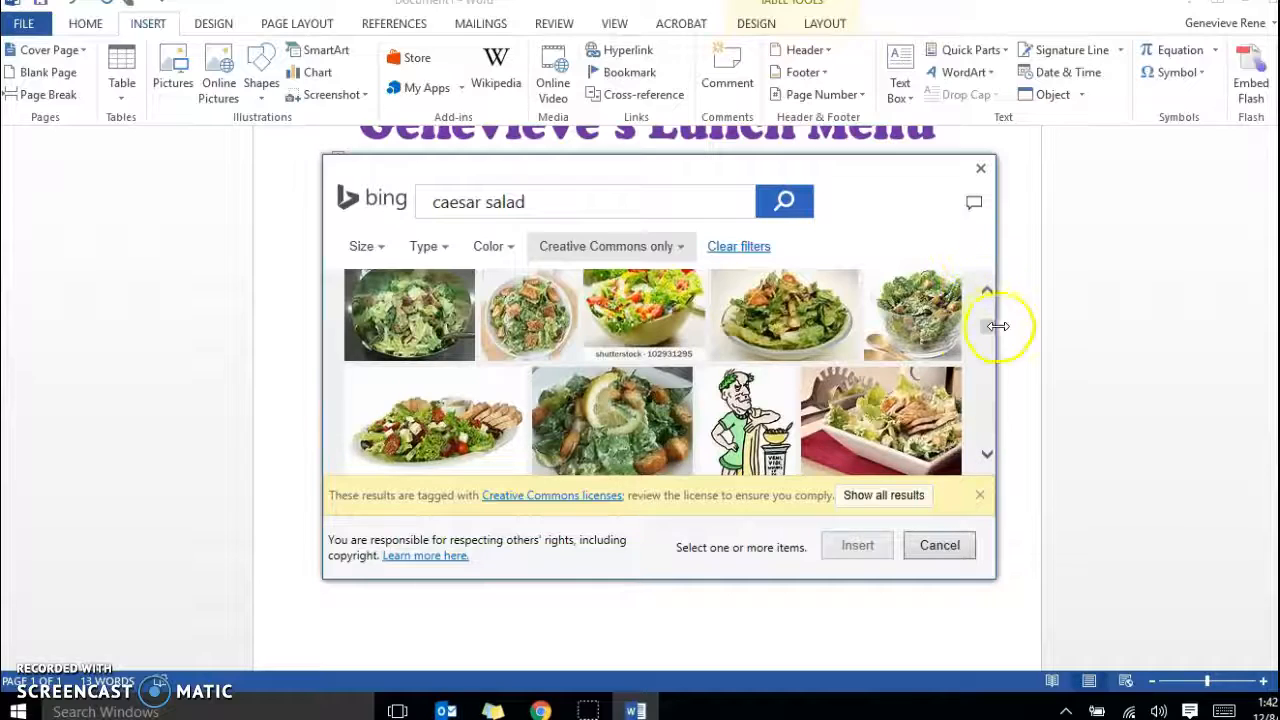
{"action": "left_click_drag", "start_coordinate": [991, 320], "coordinate": [990, 298]}
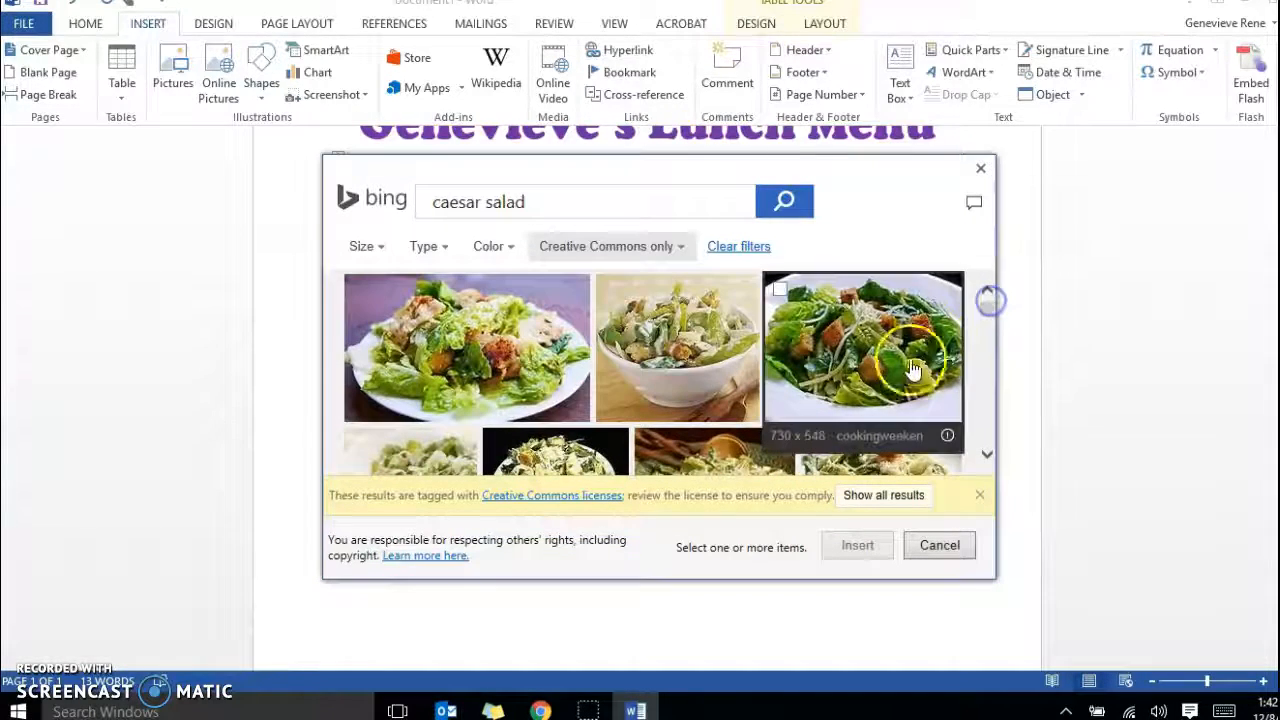
{"action": "left_click", "coordinate": [808, 316]}
{"action": "left_click", "coordinate": [878, 544]}
{"action": "left_click", "coordinate": [871, 553]}
{"action": "left_click", "coordinate": [871, 553]}
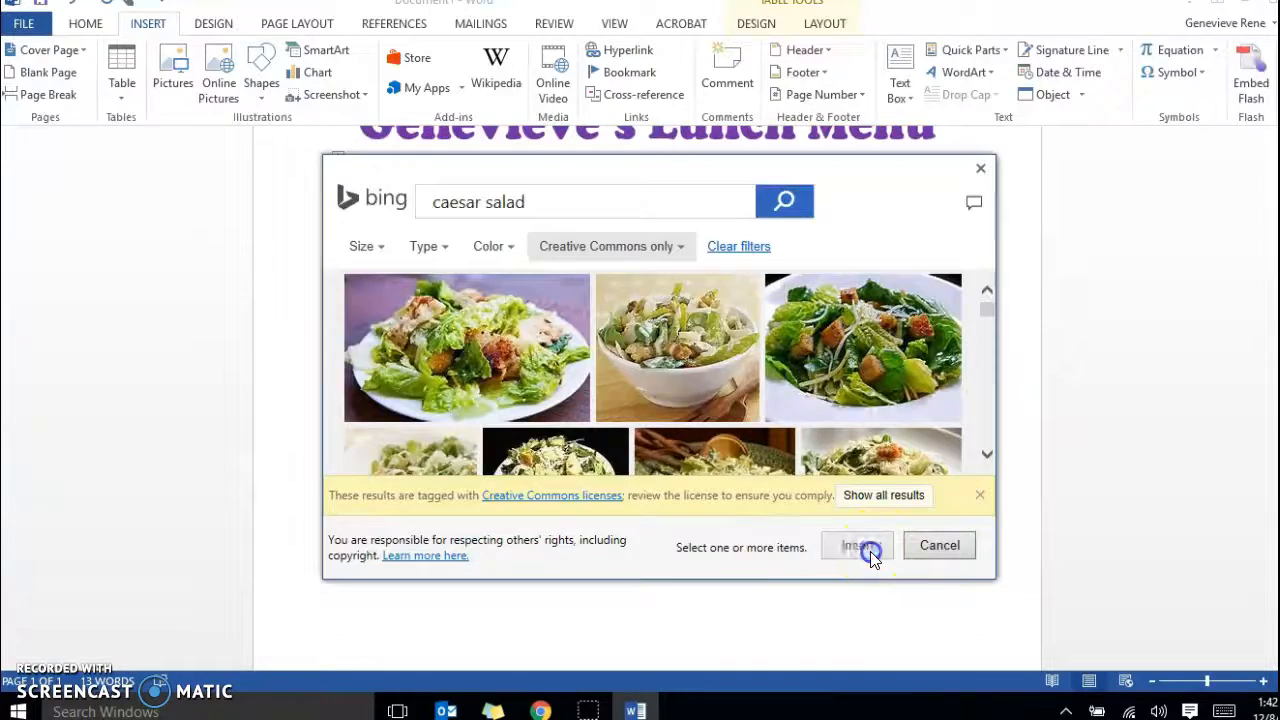
Shrink the salad picture to about 0.8" high by 1.06" wide and separate it from the "Caesar Salad" text with a space.
{"action": "scroll", "coordinate": [820, 530], "scroll_direction": "down", "scroll_amount": 4}
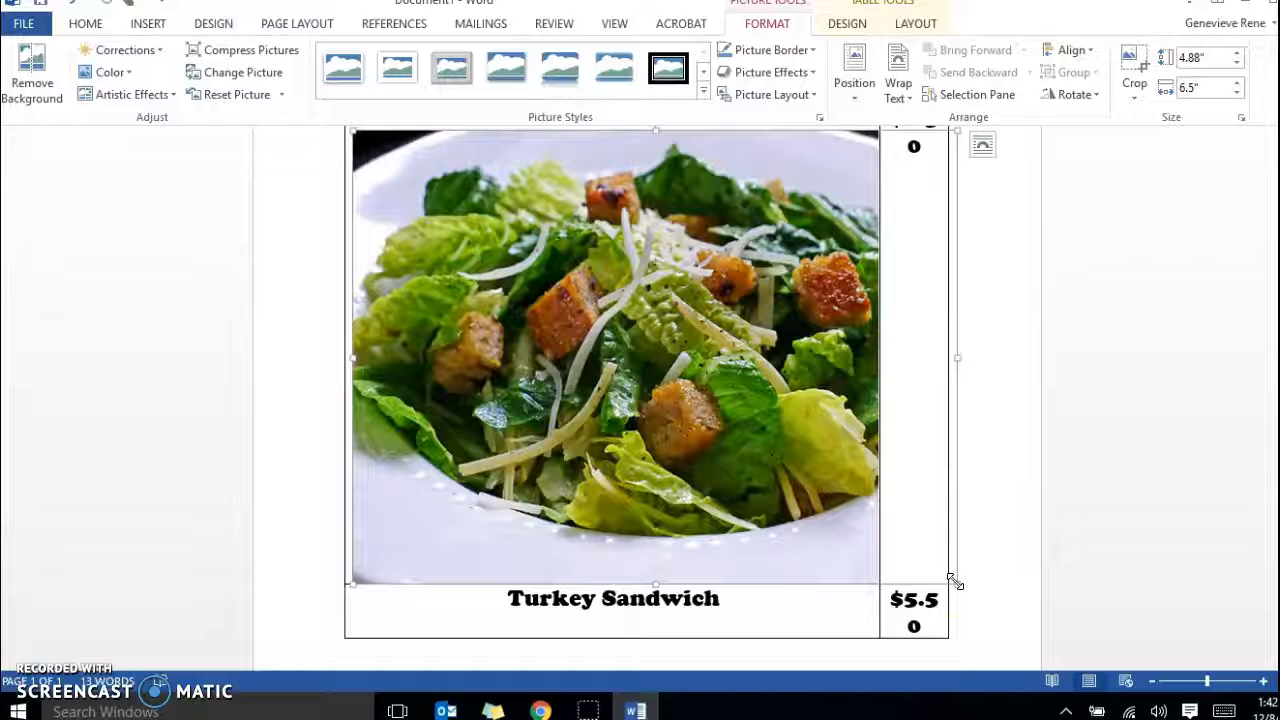
{"action": "left_click_drag", "start_coordinate": [955, 582], "coordinate": [520, 186]}
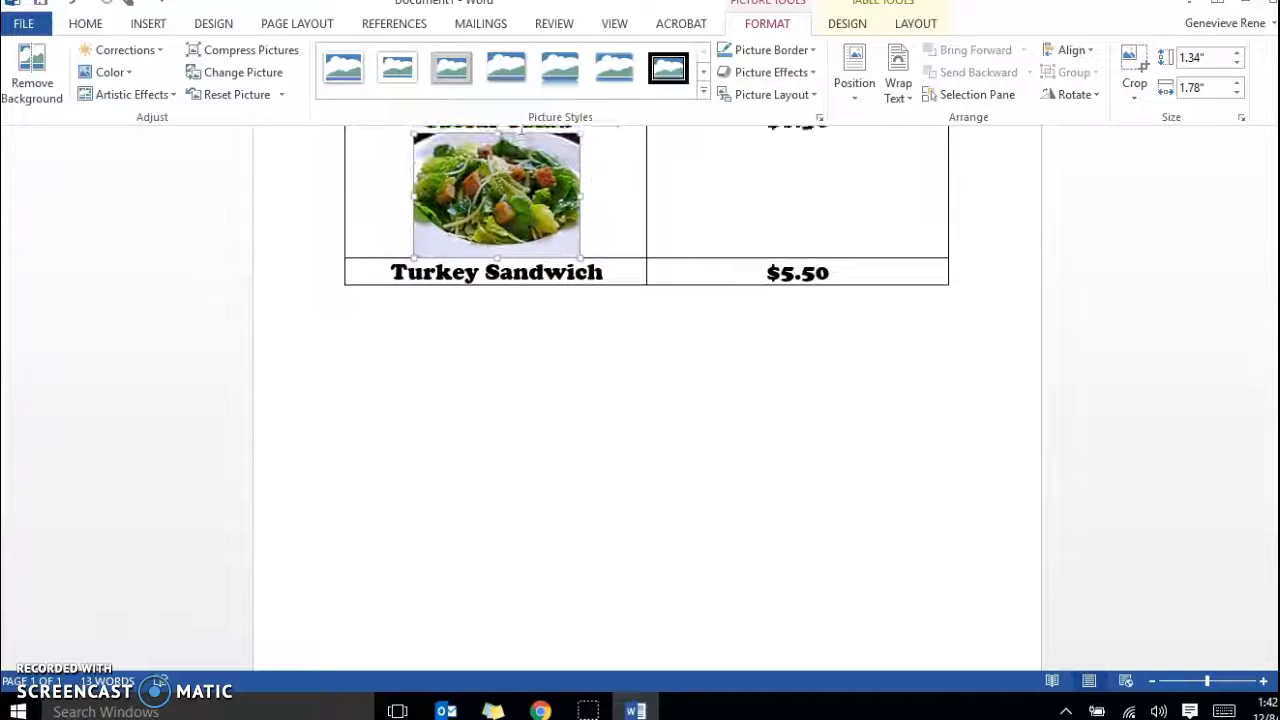
{"action": "scroll", "coordinate": [521, 190], "scroll_direction": "up", "scroll_amount": 1}
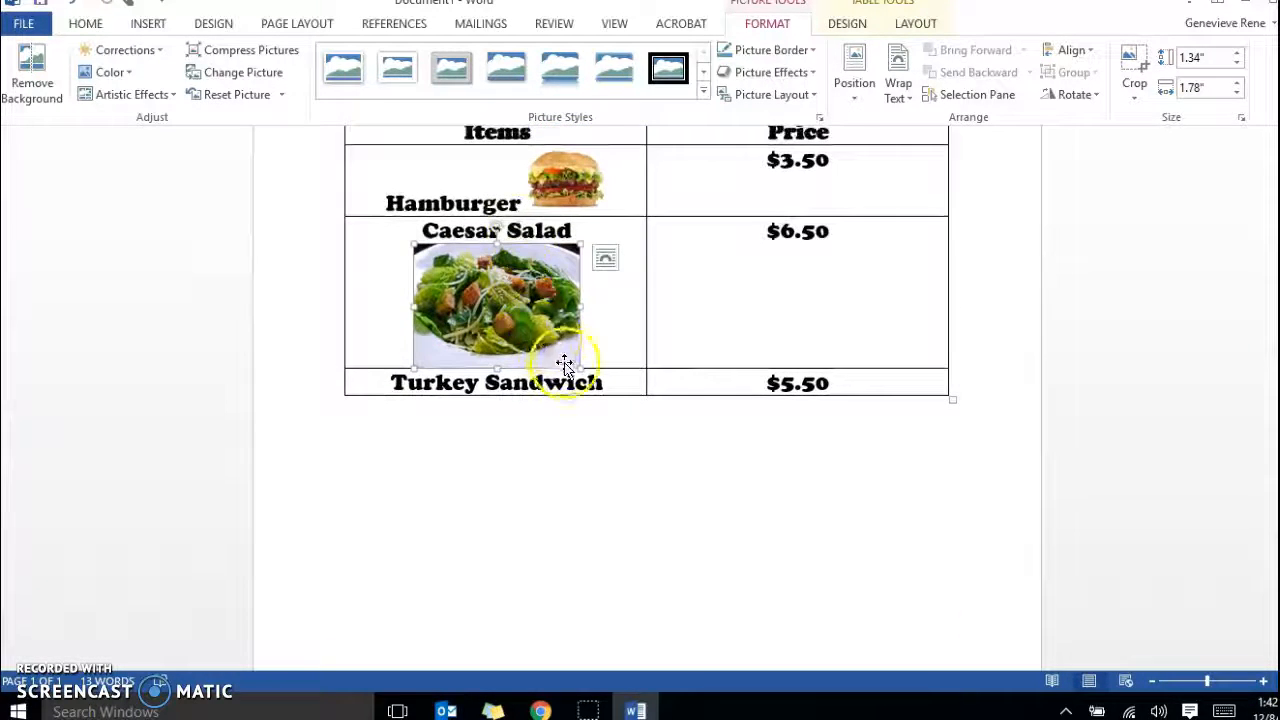
{"action": "left_click_drag", "start_coordinate": [575, 365], "coordinate": [513, 303]}
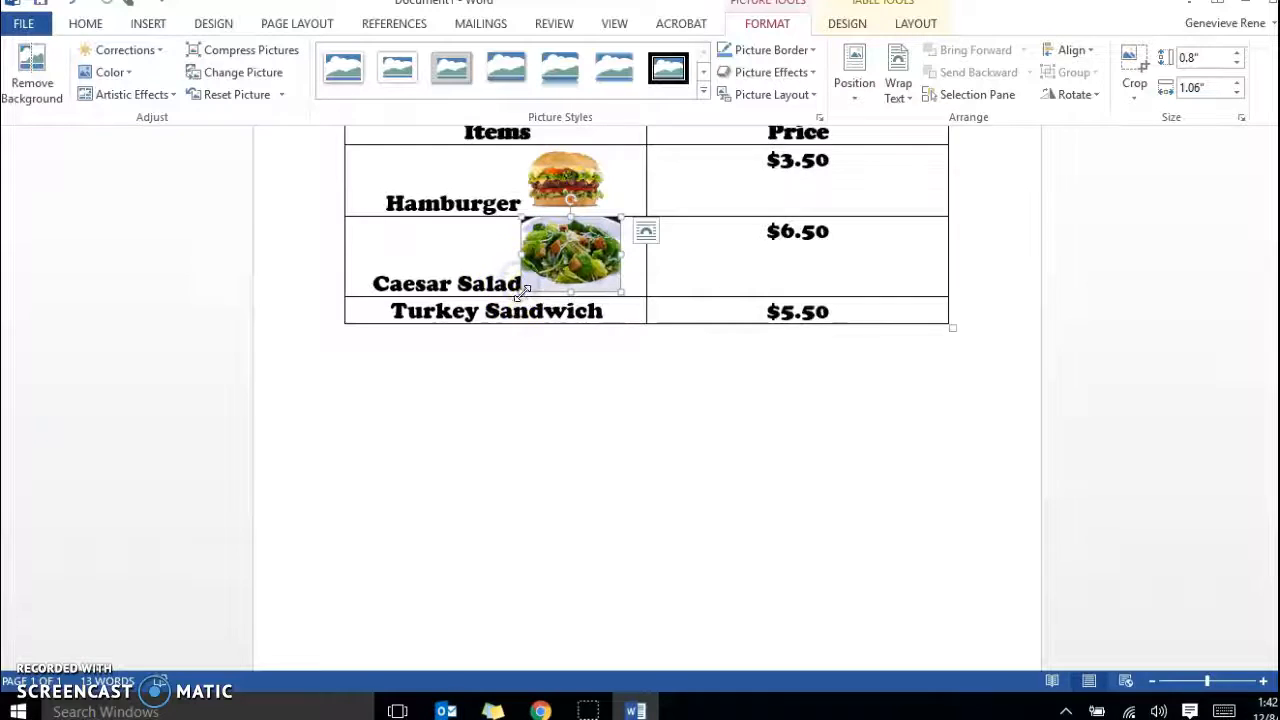
{"action": "left_click", "coordinate": [517, 281]}
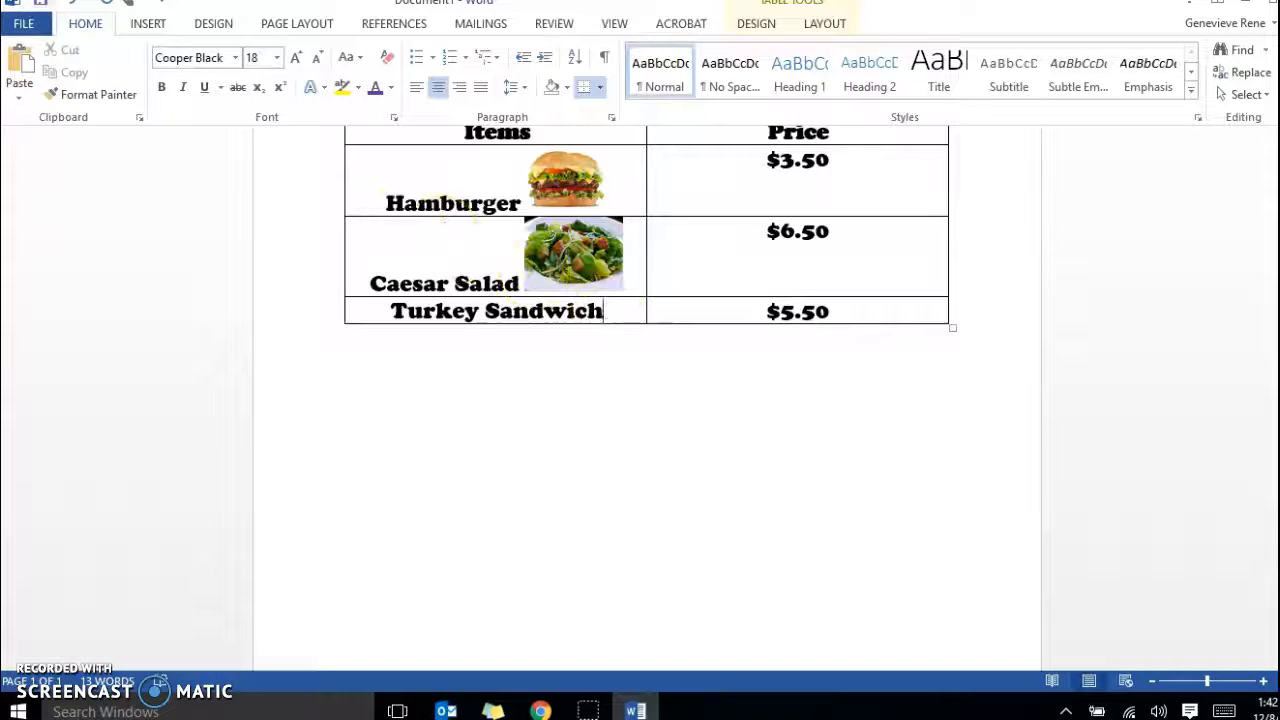
Search Bing's online pictures for "turkey sandwich" to insert an image after the "Turkey Sandwich" text in the table.
{"action": "left_click", "coordinate": [147, 23]}
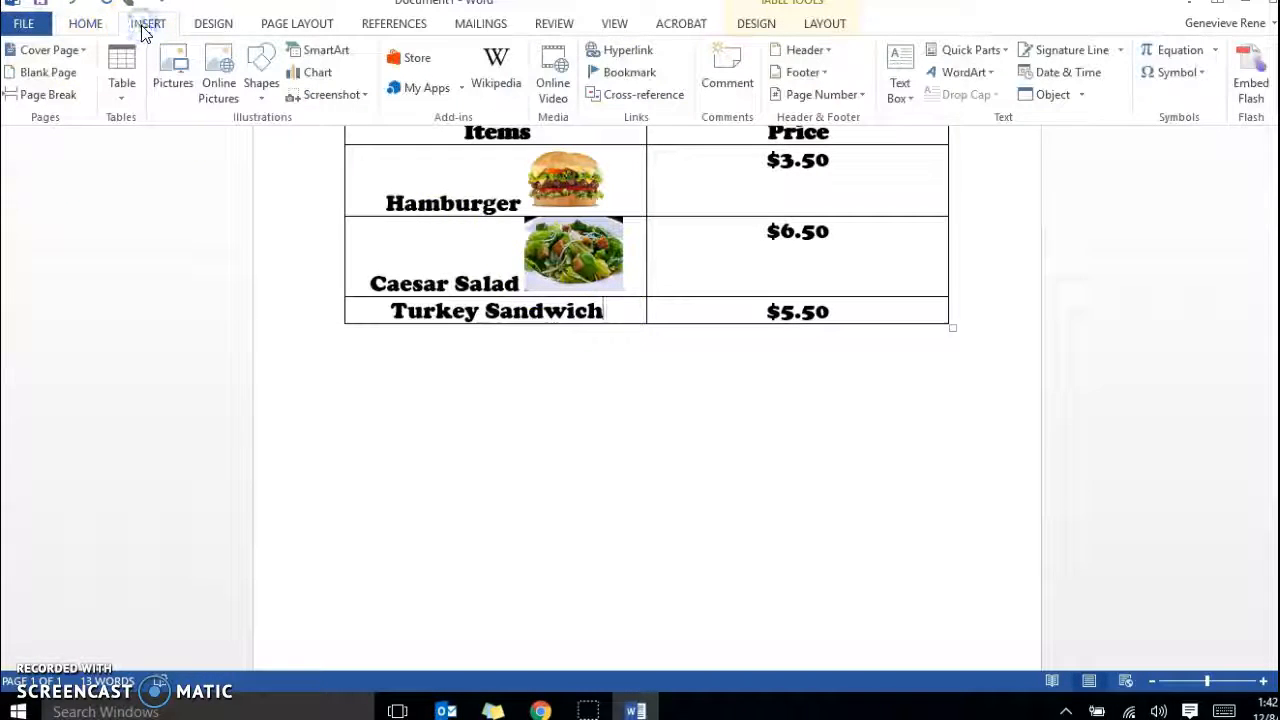
{"action": "left_click", "coordinate": [220, 80]}
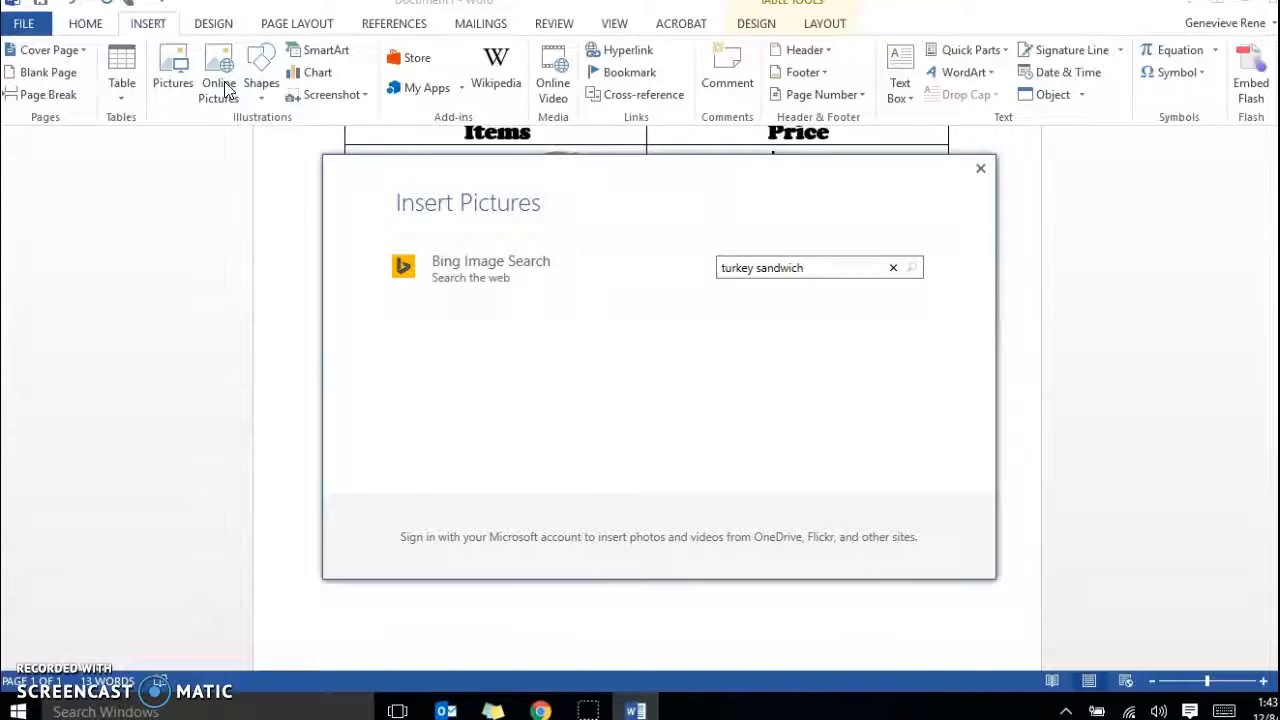
{"action": "type", "text": "turkey sandwich"}
{"action": "key", "text": "Return"}
Insert the 800 x 534 photo of the halved turkey sandwich on a red-rimmed plate from the search results.
{"action": "scroll", "coordinate": [663, 350], "scroll_direction": "down", "scroll_amount": 3}
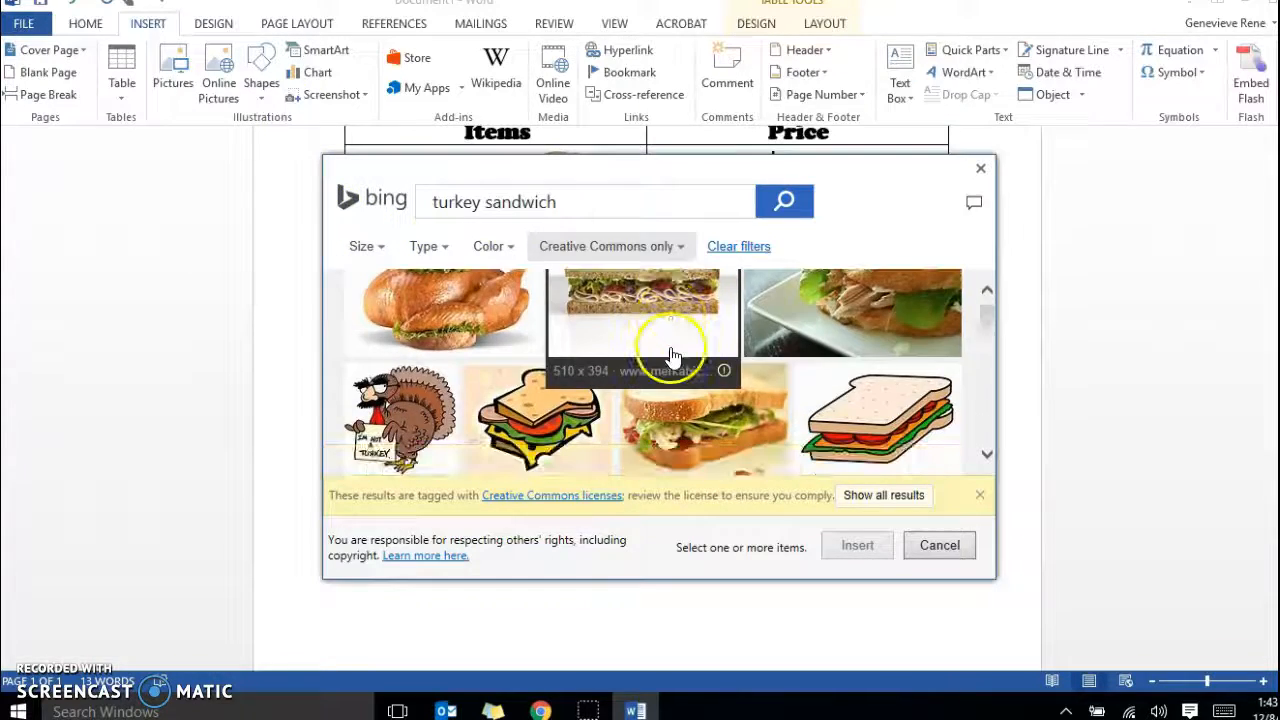
{"action": "scroll", "coordinate": [473, 425], "scroll_direction": "down", "scroll_amount": 3}
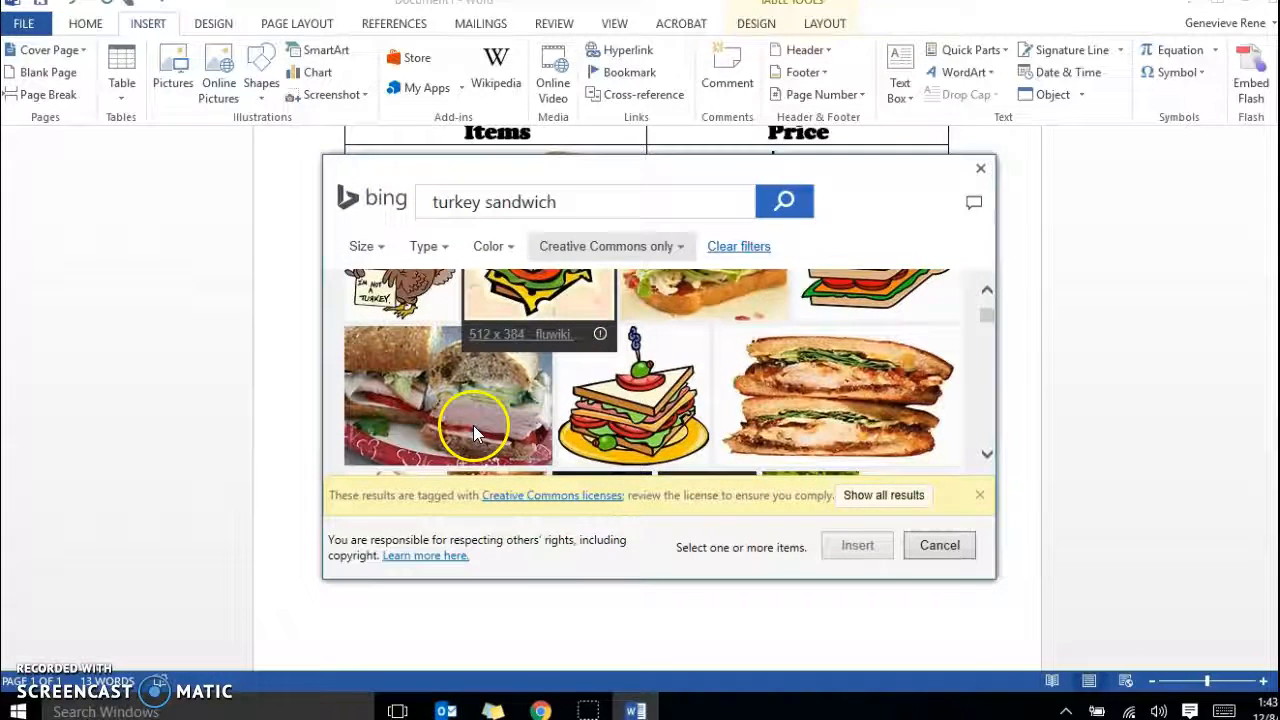
{"action": "scroll", "coordinate": [473, 425], "scroll_direction": "down", "scroll_amount": 2}
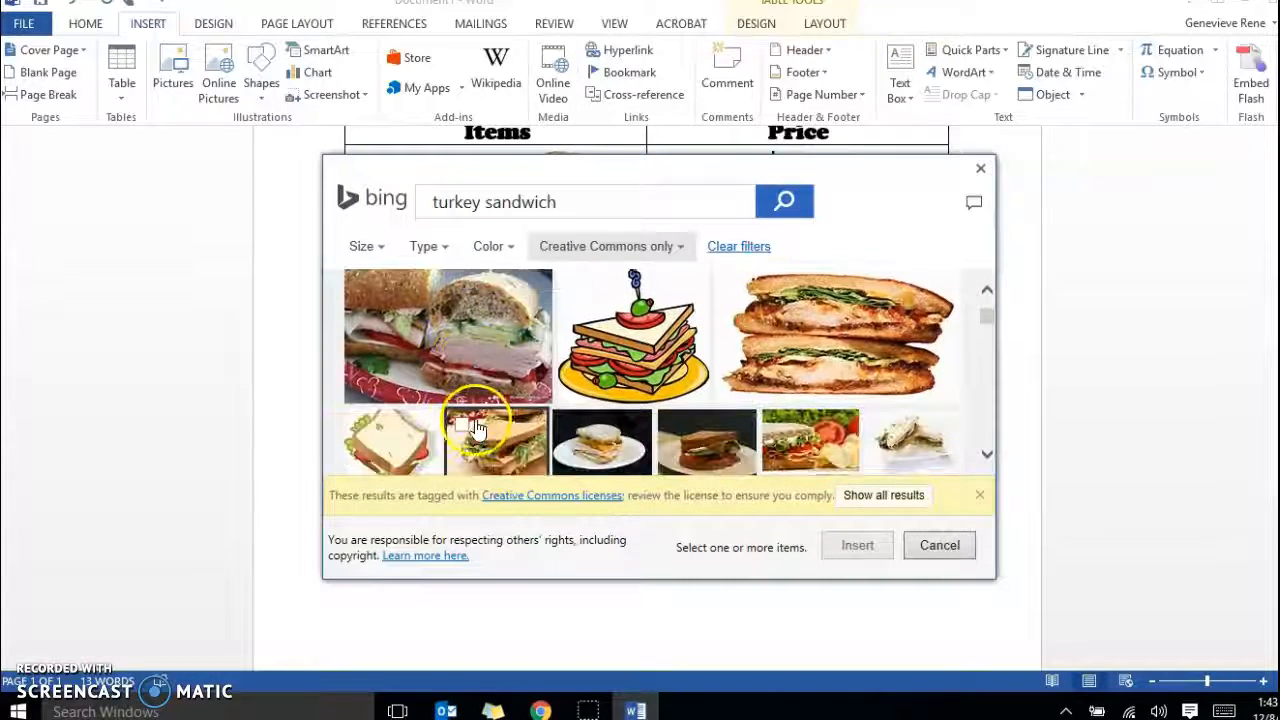
{"action": "left_click", "coordinate": [360, 283]}
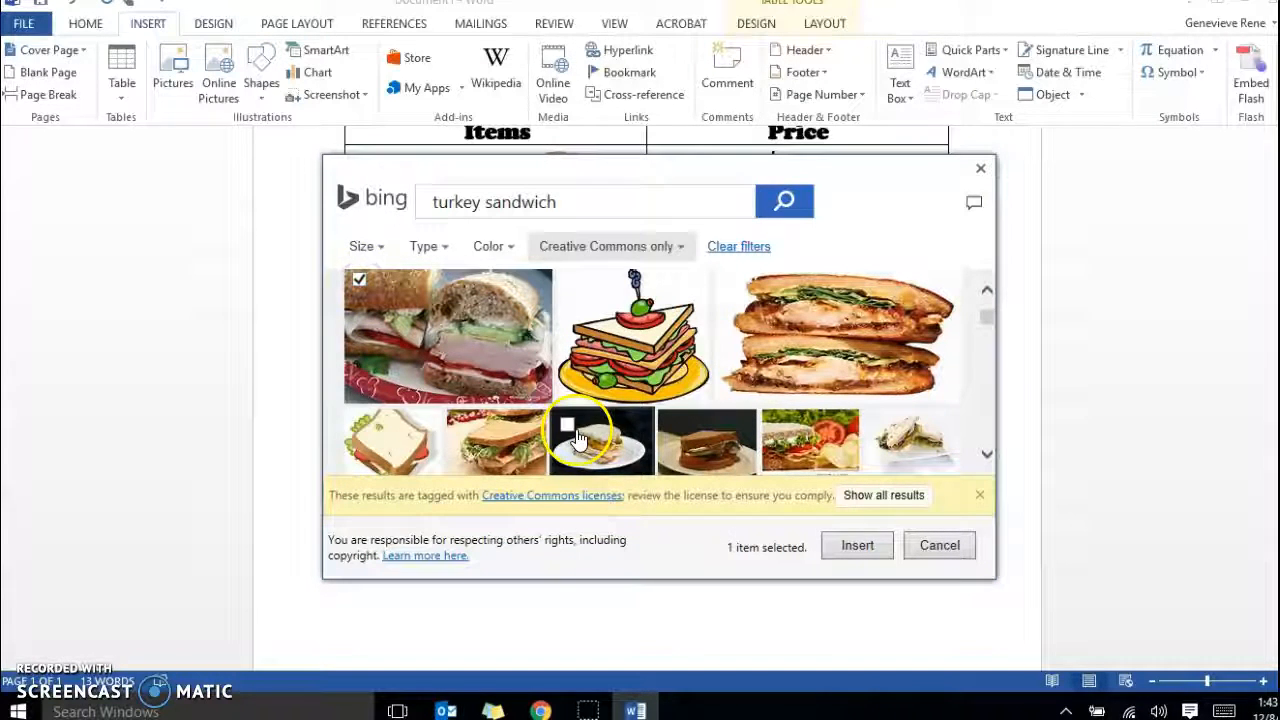
{"action": "left_click", "coordinate": [862, 548]}
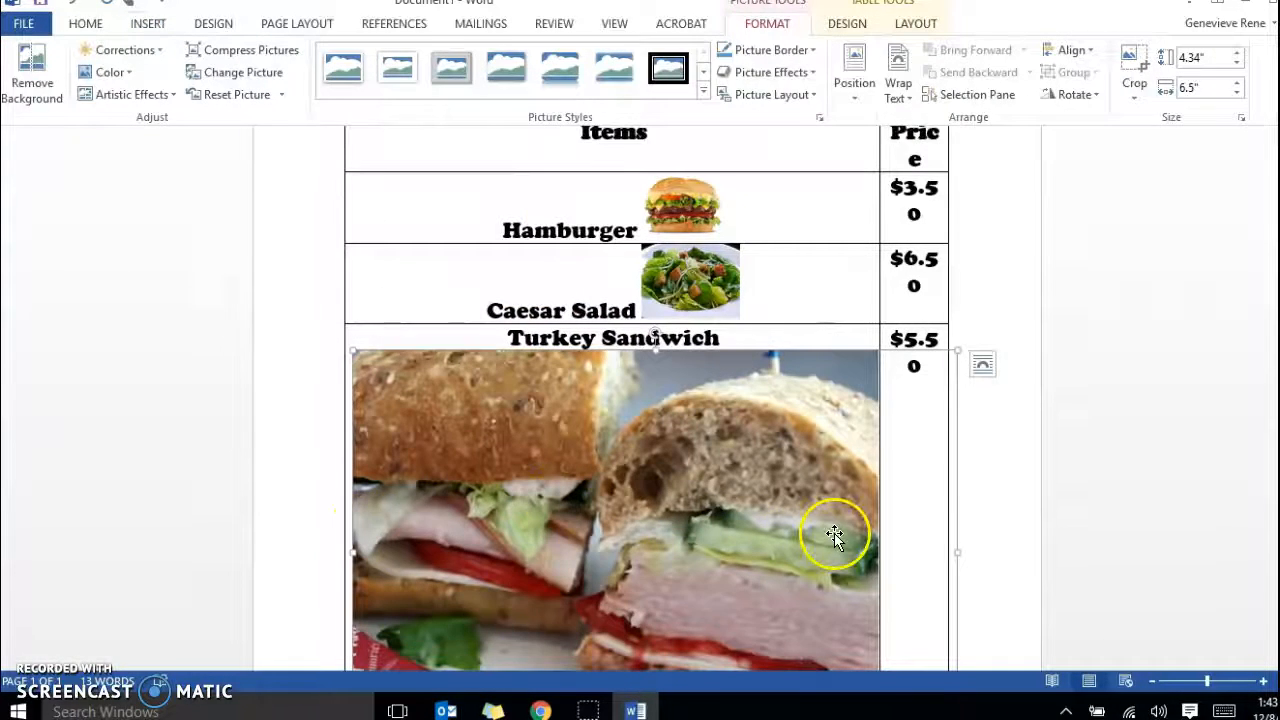
Shrink the sandwich picture to about 0.6" high by 0.9" wide and separate it from the "Turkey Sandwich" text with a space.
{"action": "scroll", "coordinate": [834, 537], "scroll_direction": "down", "scroll_amount": 3}
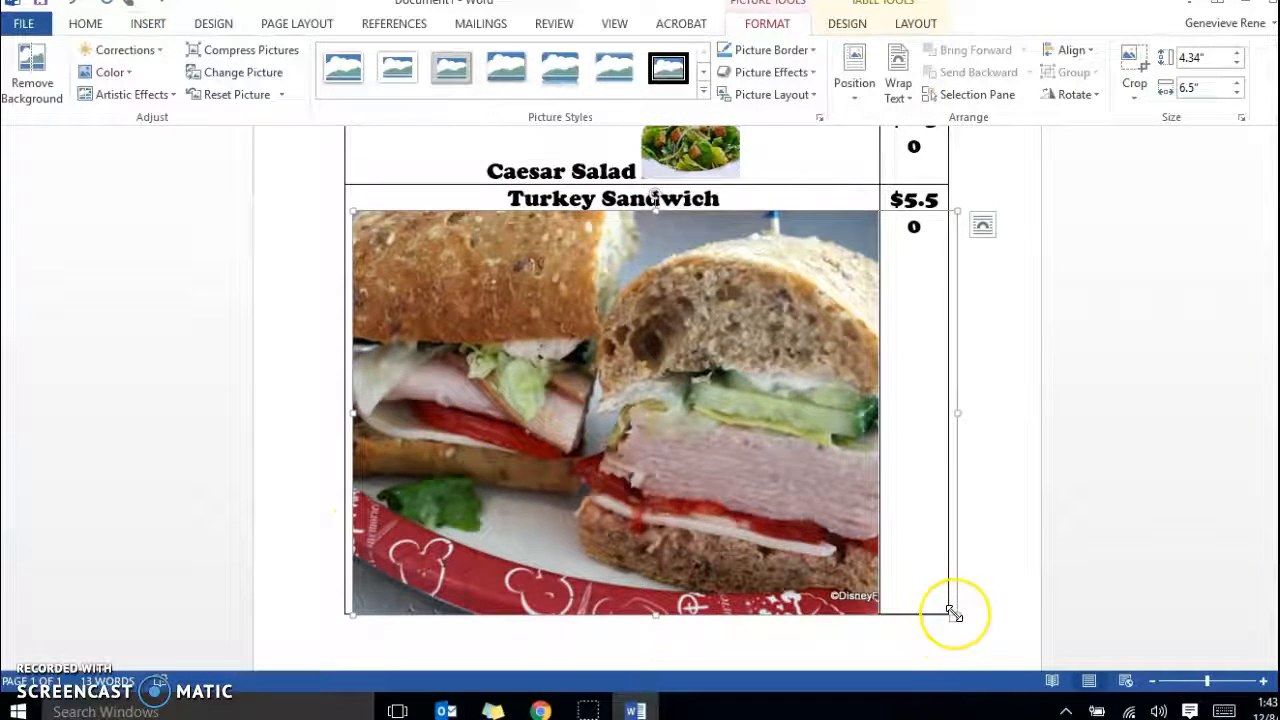
{"action": "mouse_move", "coordinate": [954, 613]}
{"action": "left_mouse_down"}
{"action": "mouse_move", "coordinate": [932, 604]}
{"action": "mouse_move", "coordinate": [957, 606]}
{"action": "left_mouse_up"}
{"action": "left_click", "coordinate": [912, 582]}
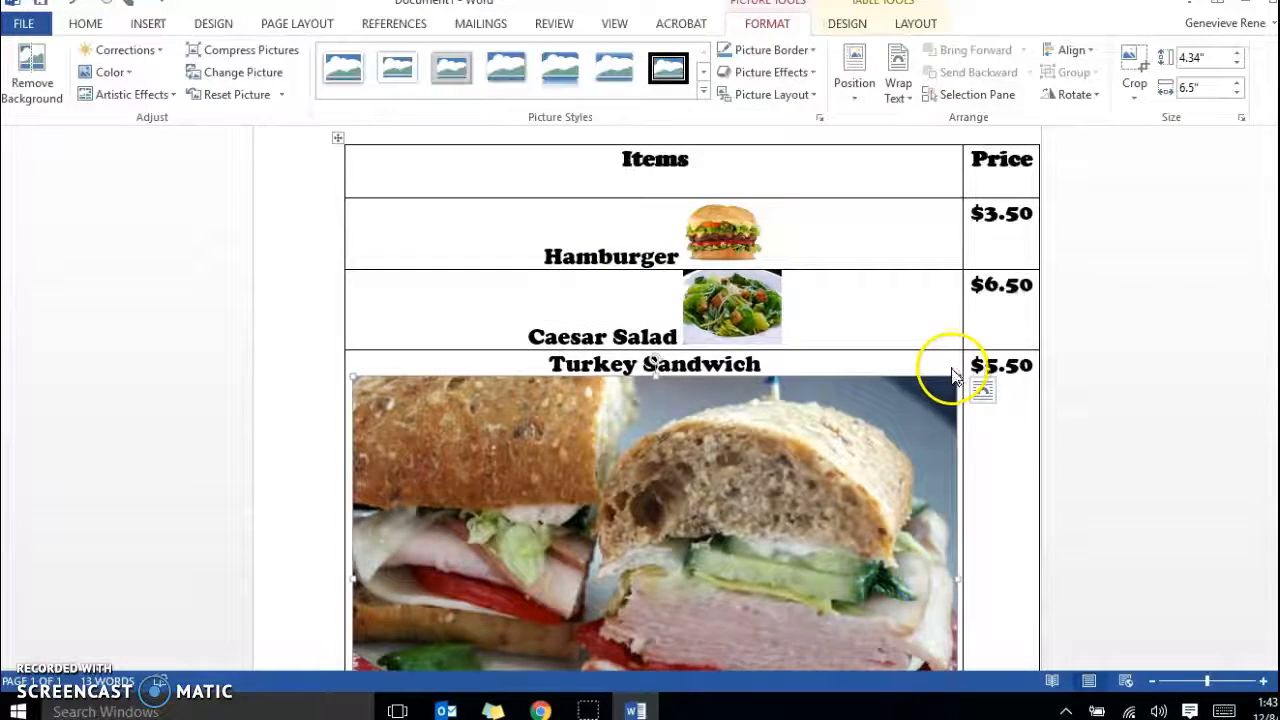
{"action": "left_click_drag", "start_coordinate": [957, 372], "coordinate": [793, 431]}
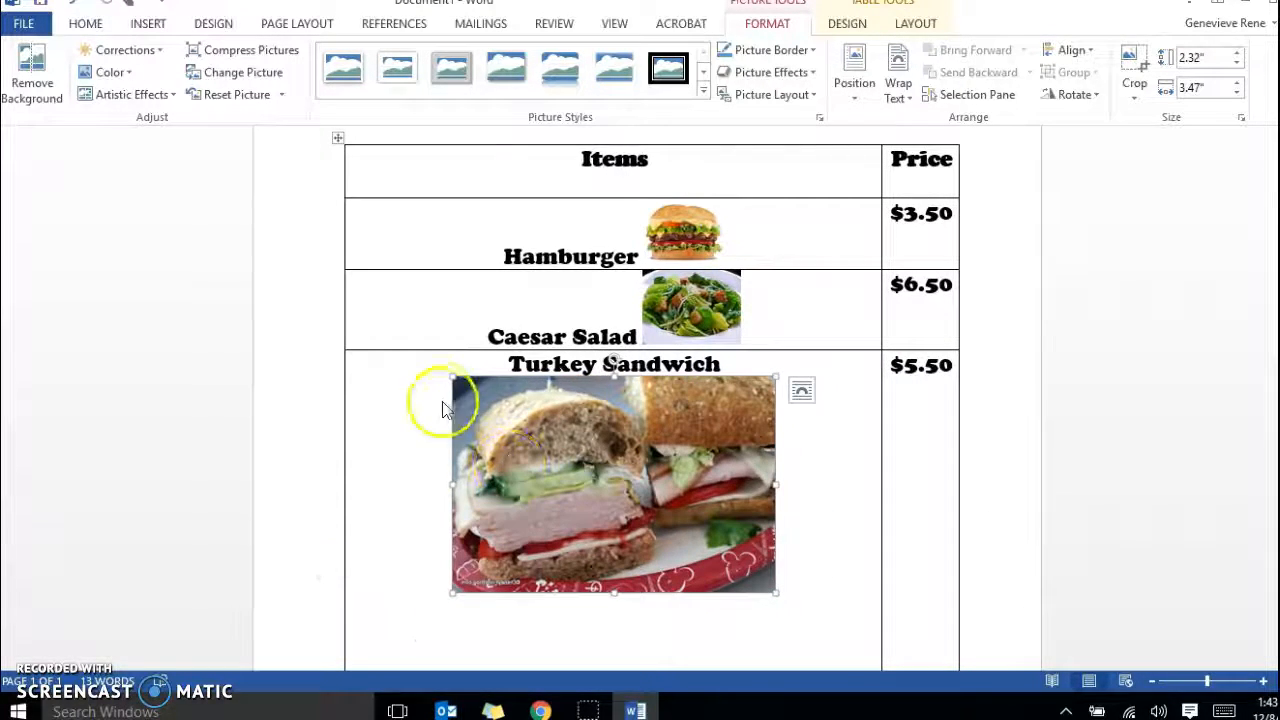
{"action": "left_click_drag", "start_coordinate": [449, 374], "coordinate": [616, 461]}
{"action": "left_click", "coordinate": [730, 558]}
{"action": "left_click_drag", "start_coordinate": [766, 586], "coordinate": [699, 528]}
{"action": "left_click_drag", "start_coordinate": [595, 516], "coordinate": [600, 400]}
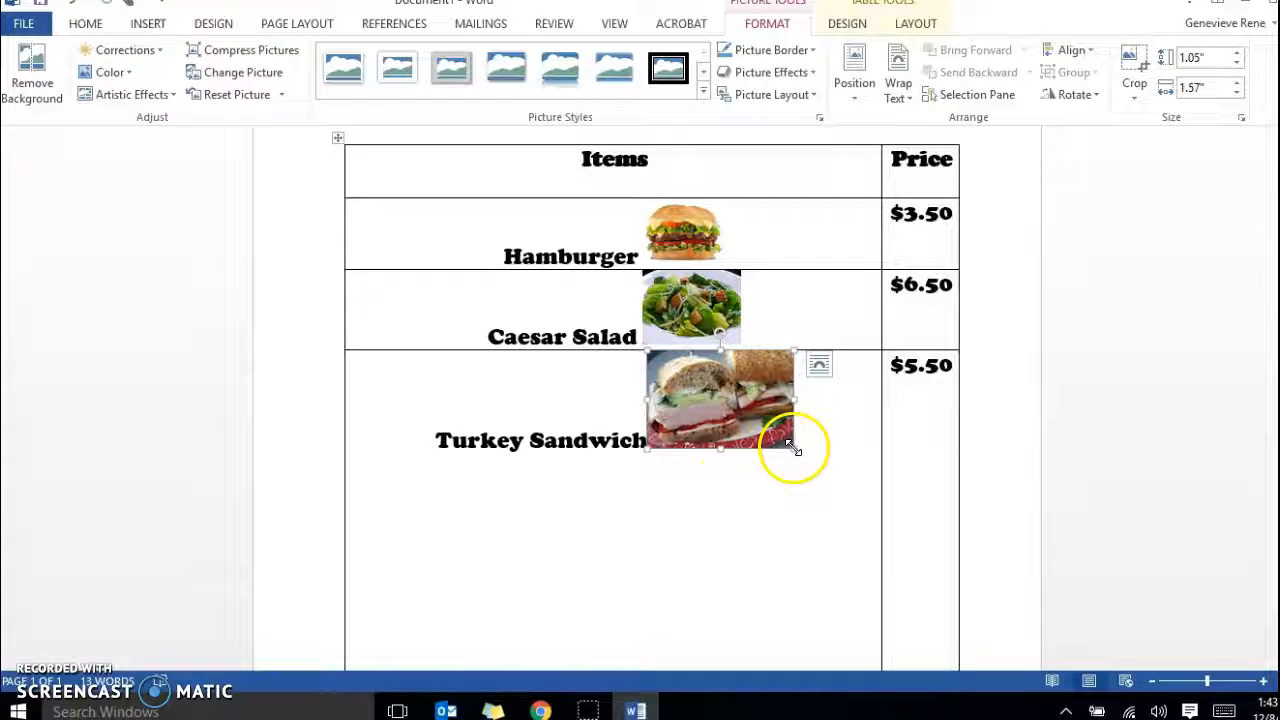
{"action": "left_click_drag", "start_coordinate": [793, 451], "coordinate": [722, 403]}
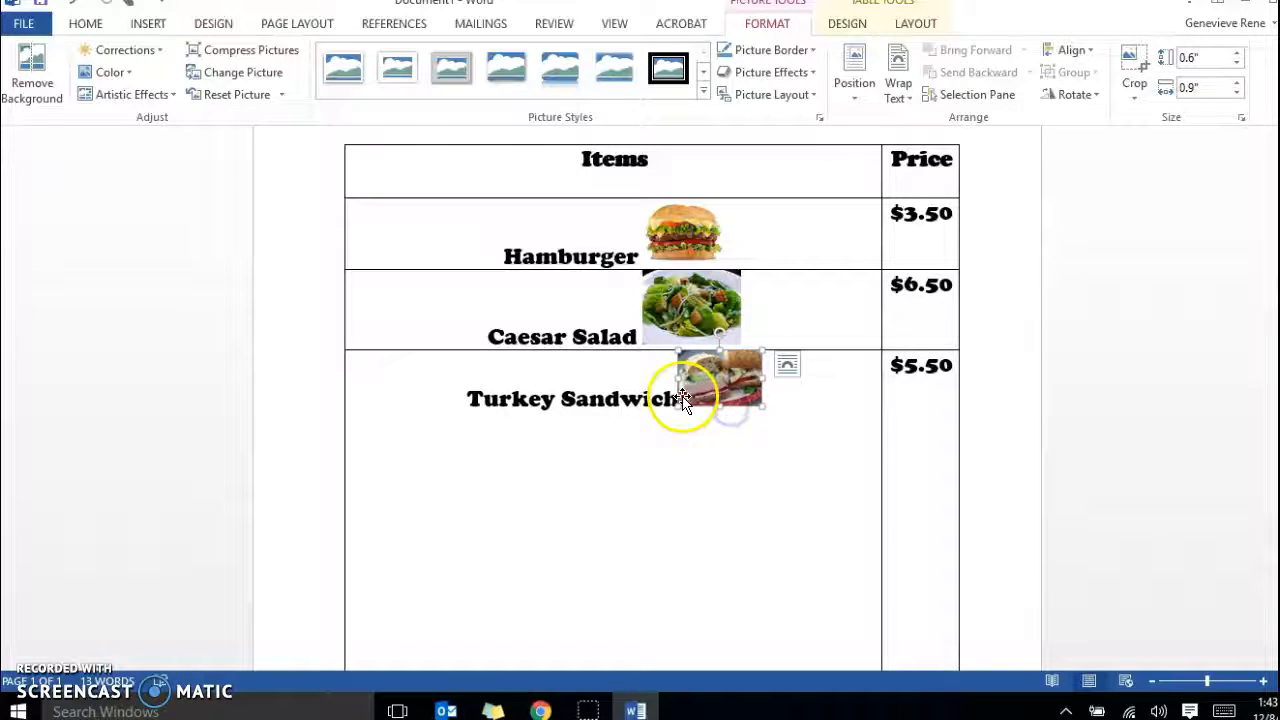
{"action": "left_click", "coordinate": [673, 401]}
Shorten the Turkey Sandwich row to just below its picture, and narrow the Items column to give the Price column more width.
{"action": "scroll", "coordinate": [777, 457], "scroll_direction": "down", "scroll_amount": 6}
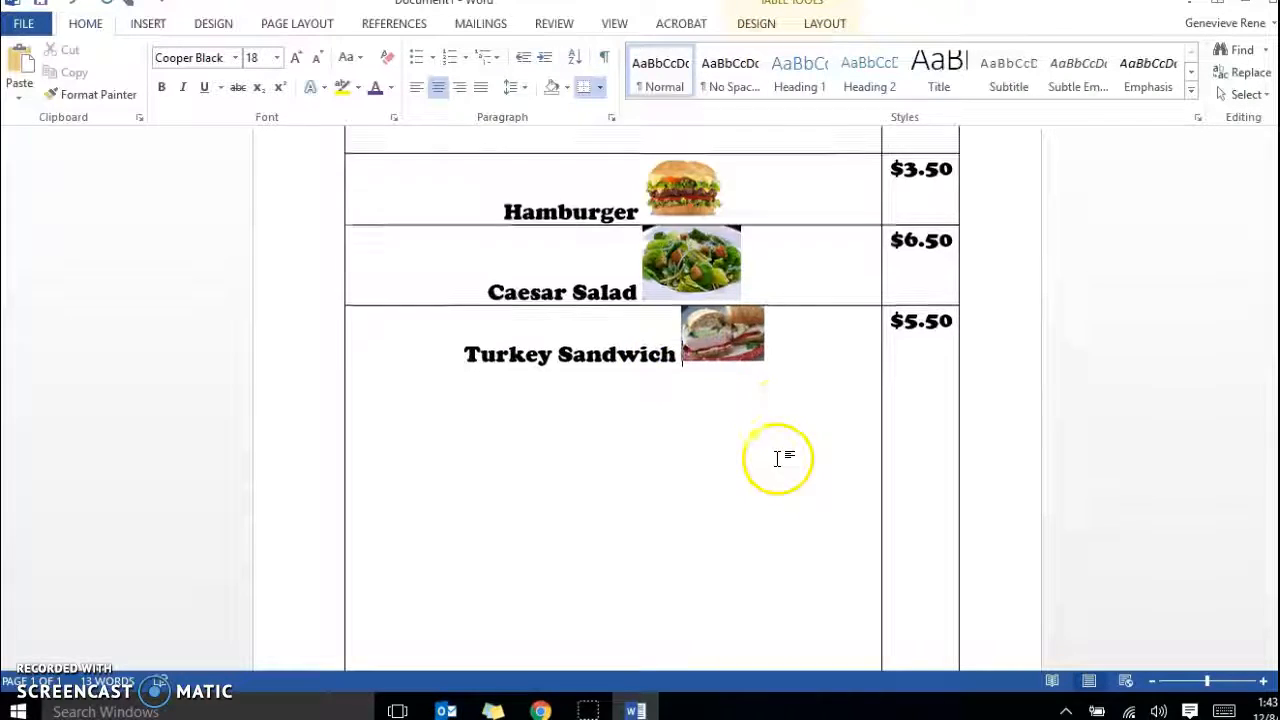
{"action": "left_click_drag", "start_coordinate": [763, 452], "coordinate": [771, 225]}
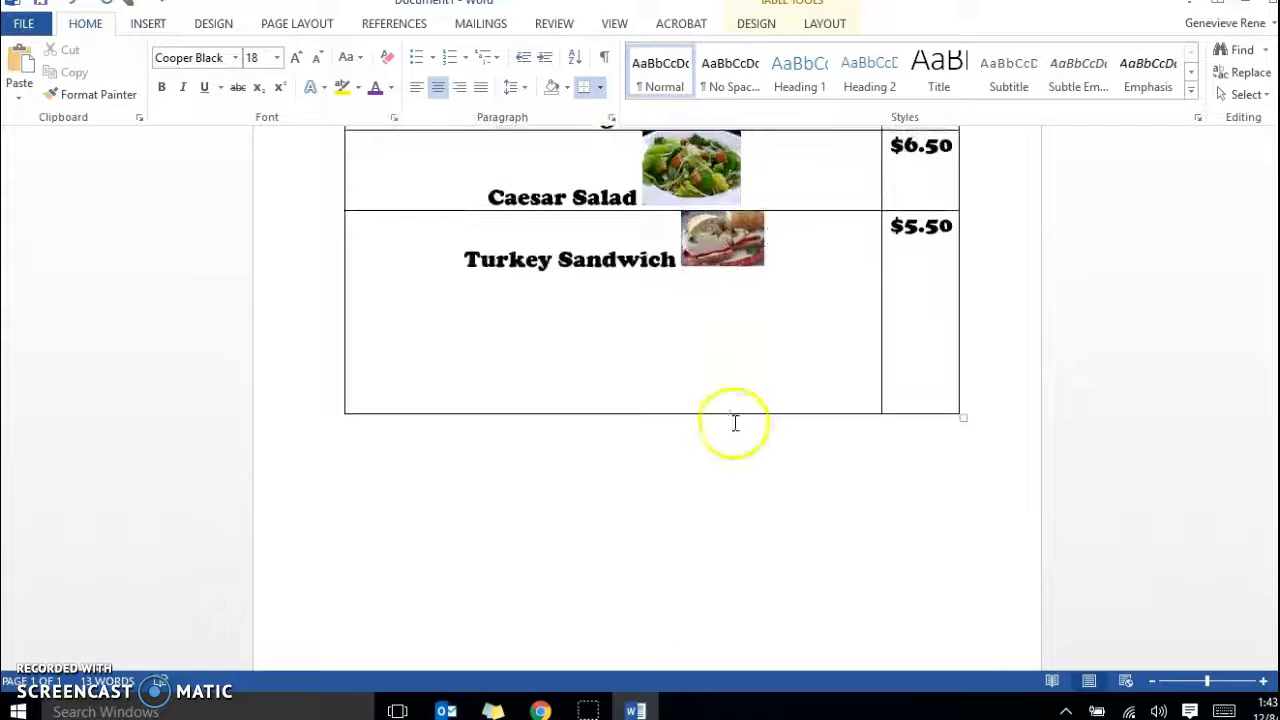
{"action": "left_click_drag", "start_coordinate": [733, 410], "coordinate": [733, 410]}
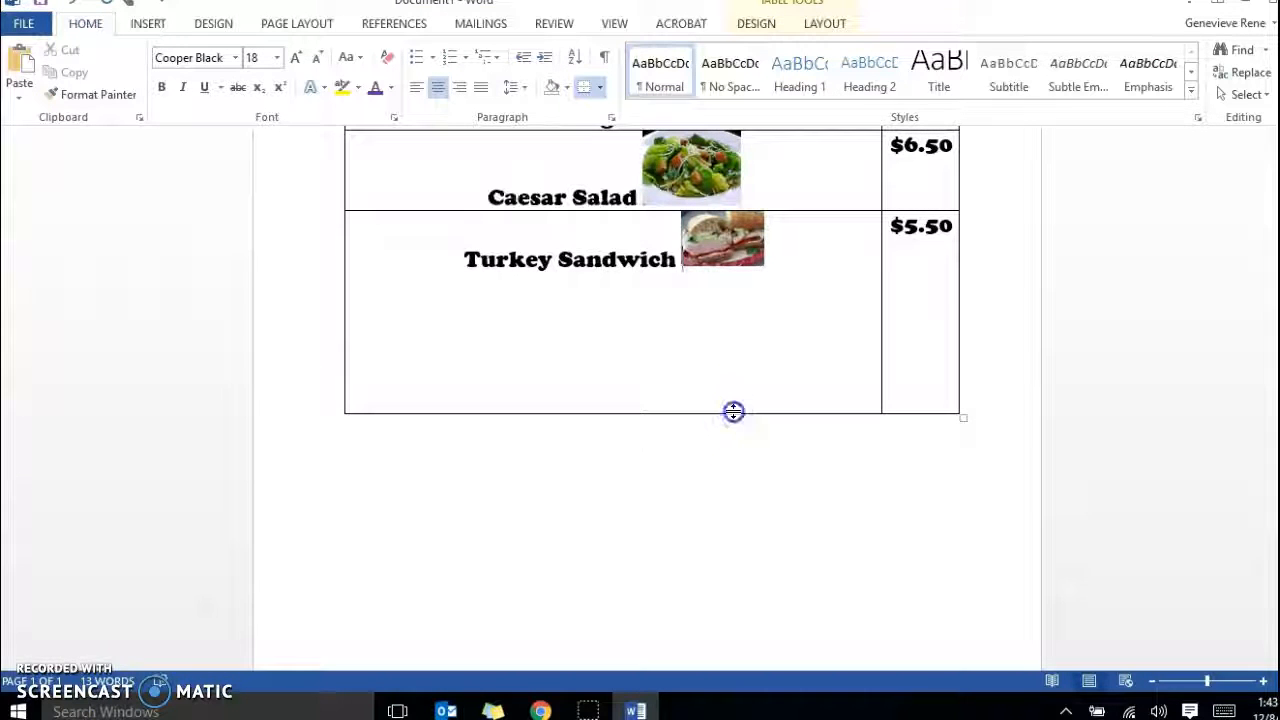
{"action": "left_click_drag", "start_coordinate": [733, 413], "coordinate": [740, 297]}
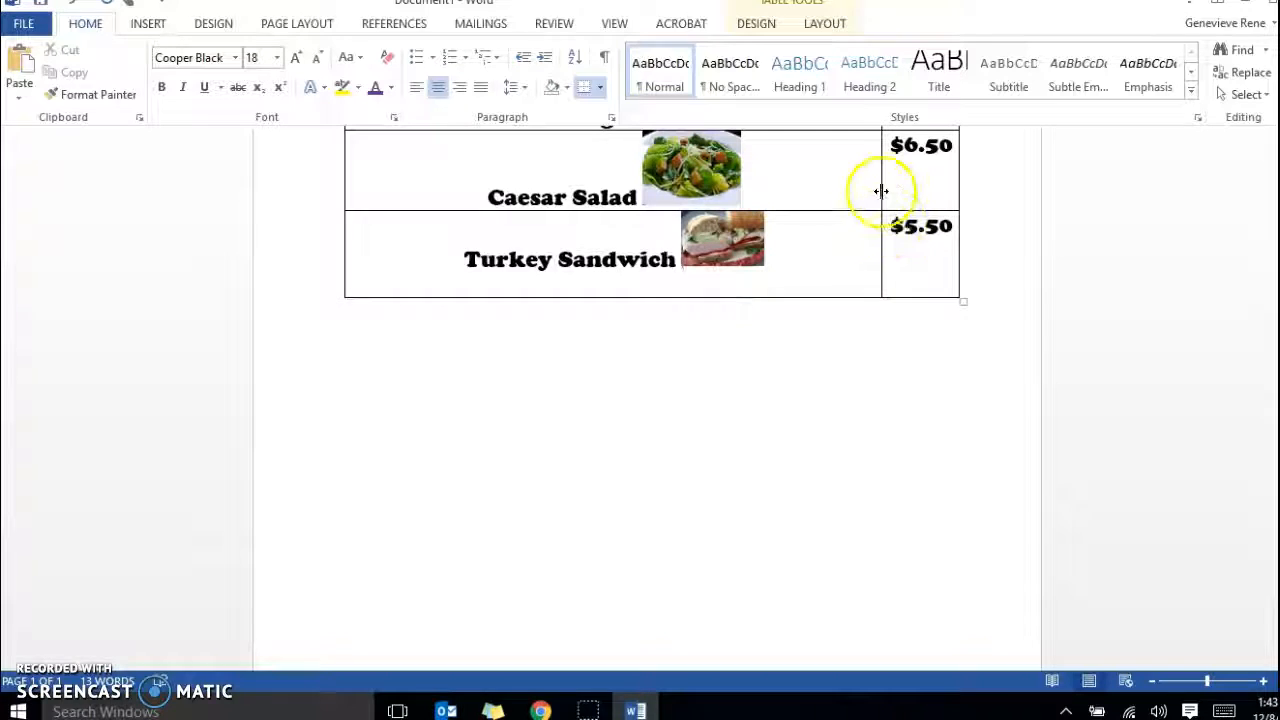
{"action": "left_click_drag", "start_coordinate": [880, 191], "coordinate": [708, 194]}
{"action": "scroll", "coordinate": [737, 266], "scroll_direction": "up", "scroll_amount": 5}
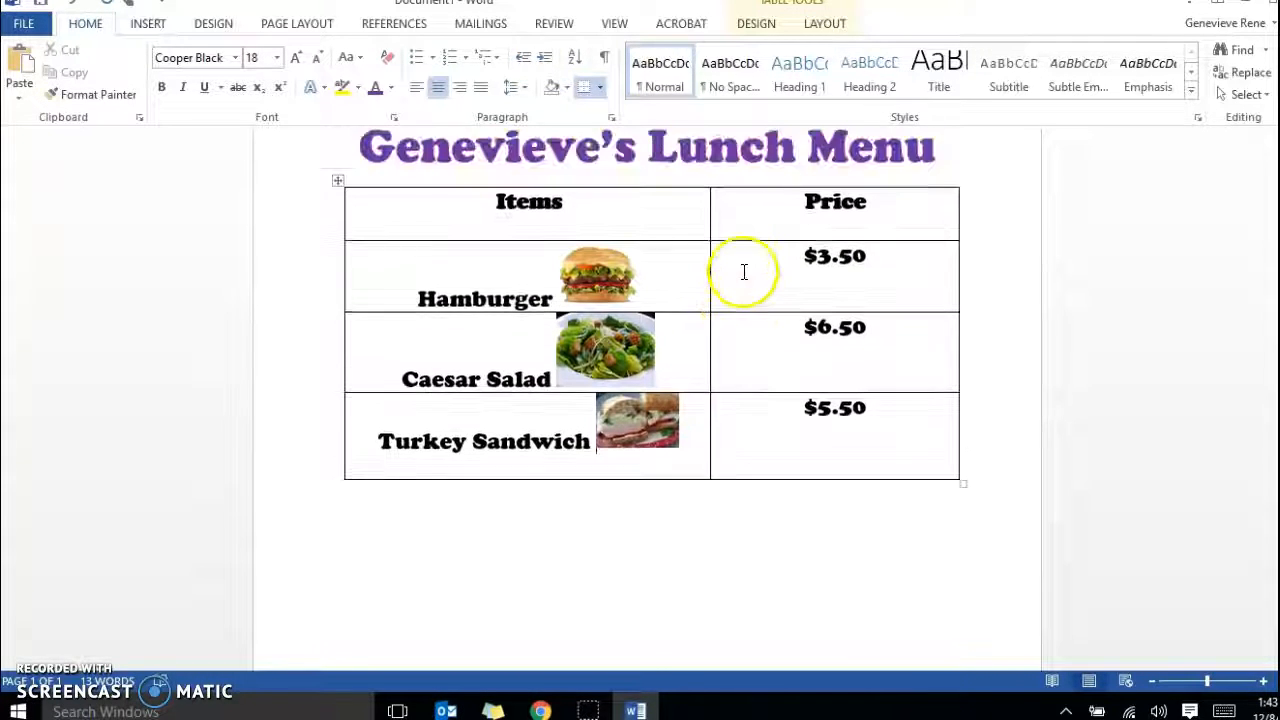